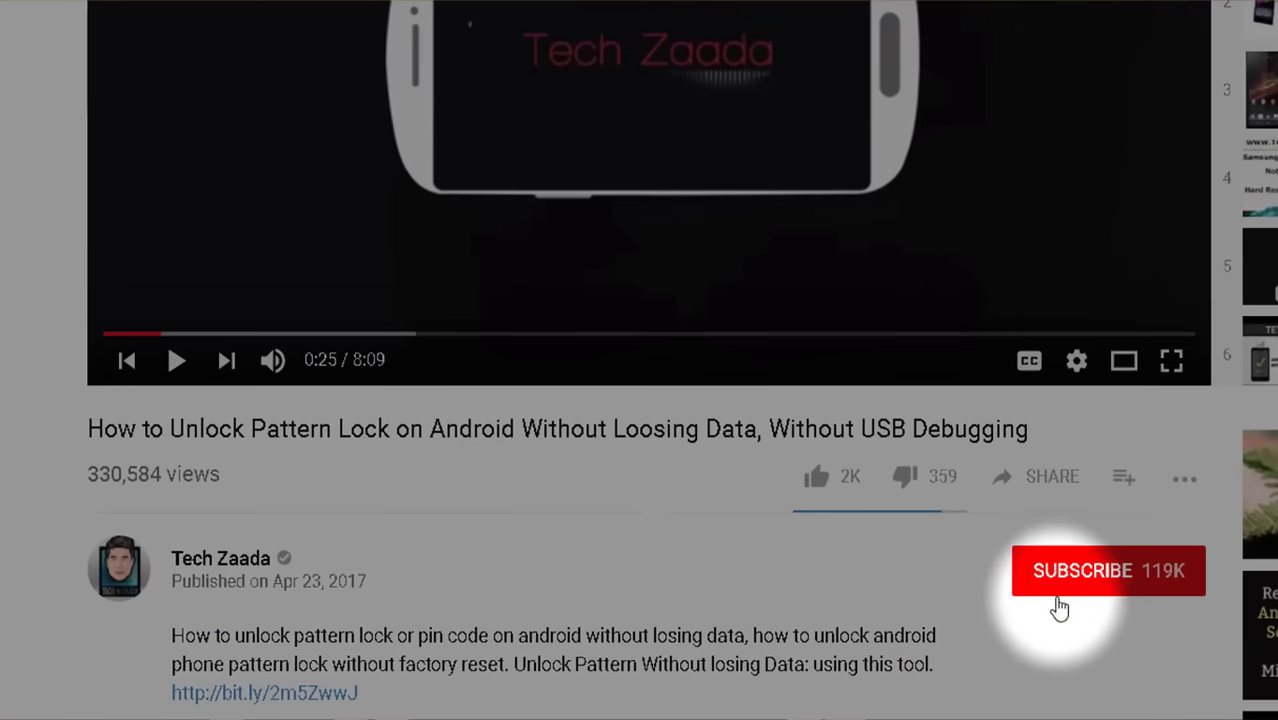
Subscribe to the pattern-lock video's channel and enable its notification bell.
{"action": "left_click", "coordinate": [1065, 598]}
{"action": "left_click", "coordinate": [1185, 575]}
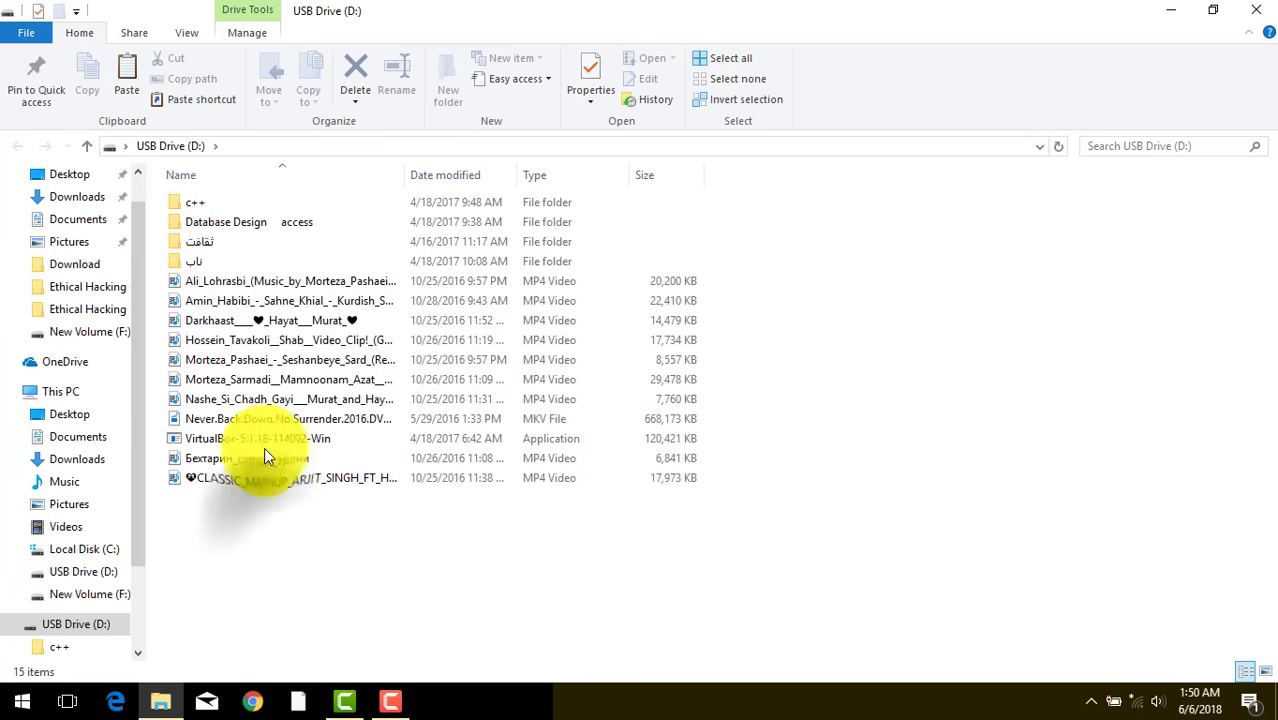
Select the files on USB Drive (D:), then switch to This PC to view all drives.
{"action": "left_click_drag", "start_coordinate": [264, 457], "coordinate": [264, 287]}
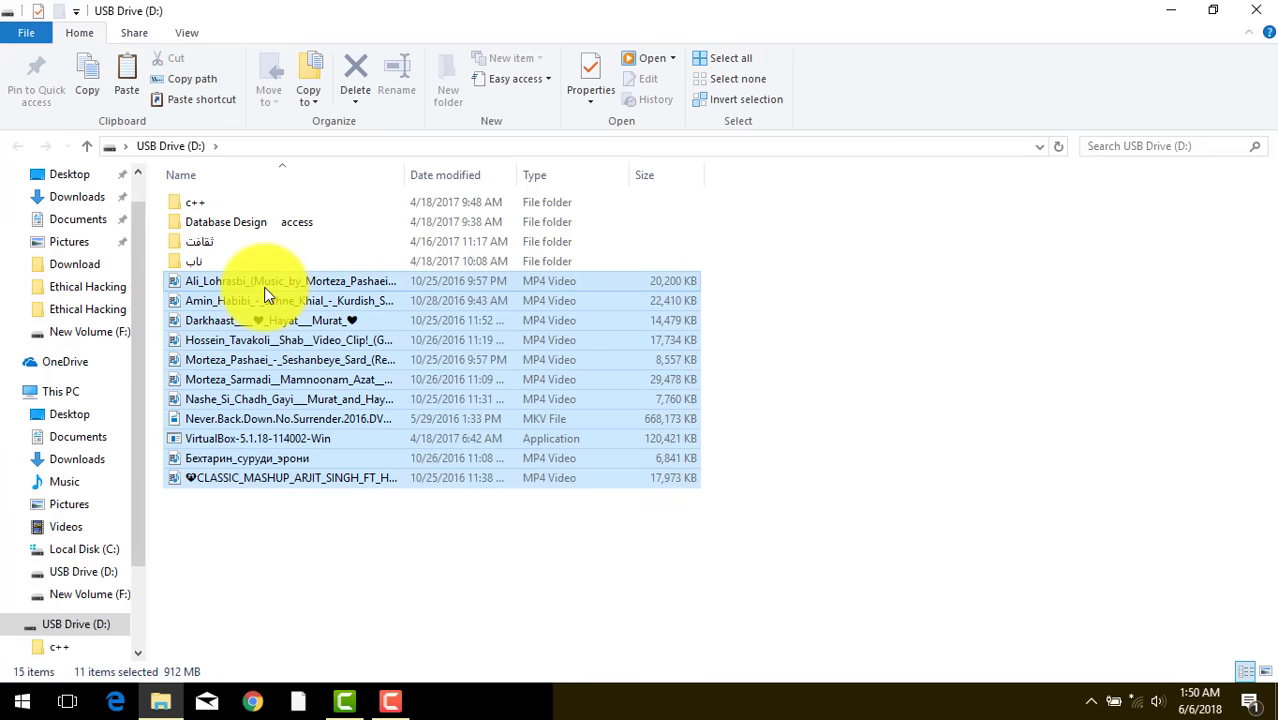
{"action": "left_click", "coordinate": [78, 399]}
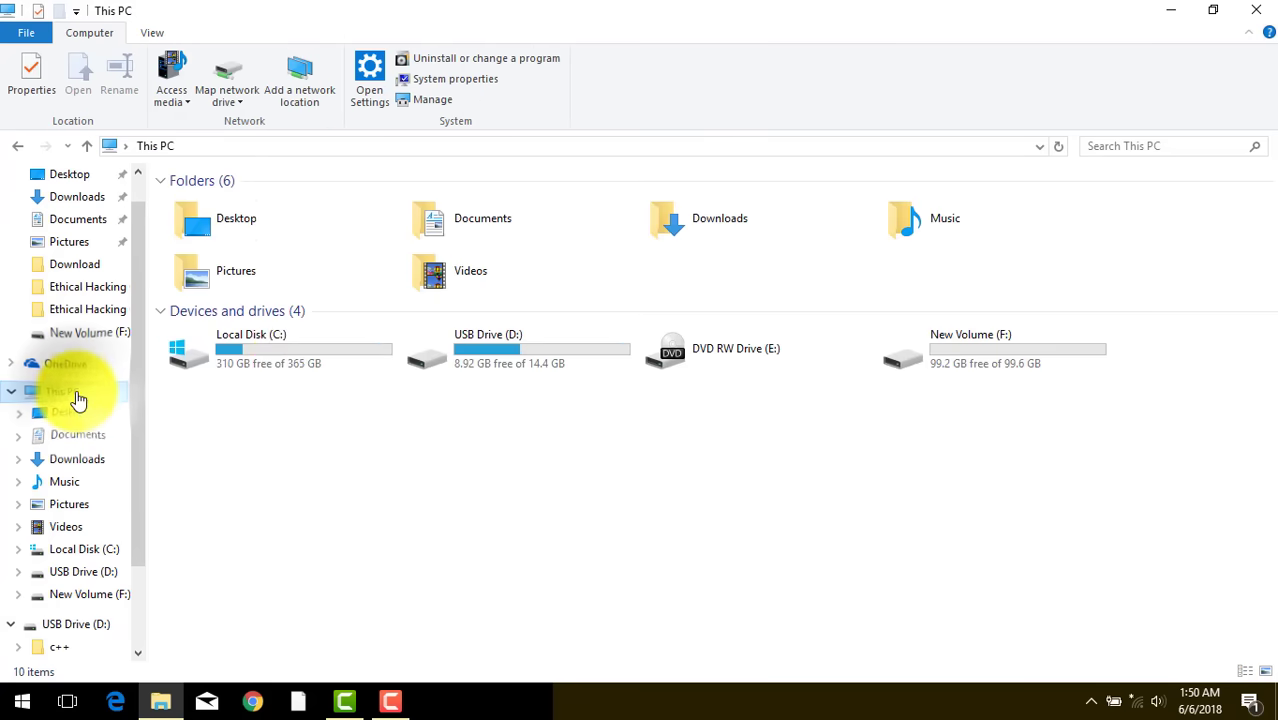
Start a quick NTFS format of USB Drive (D:), dismiss the write-protected error, and close Format.
{"action": "right_click", "coordinate": [505, 340]}
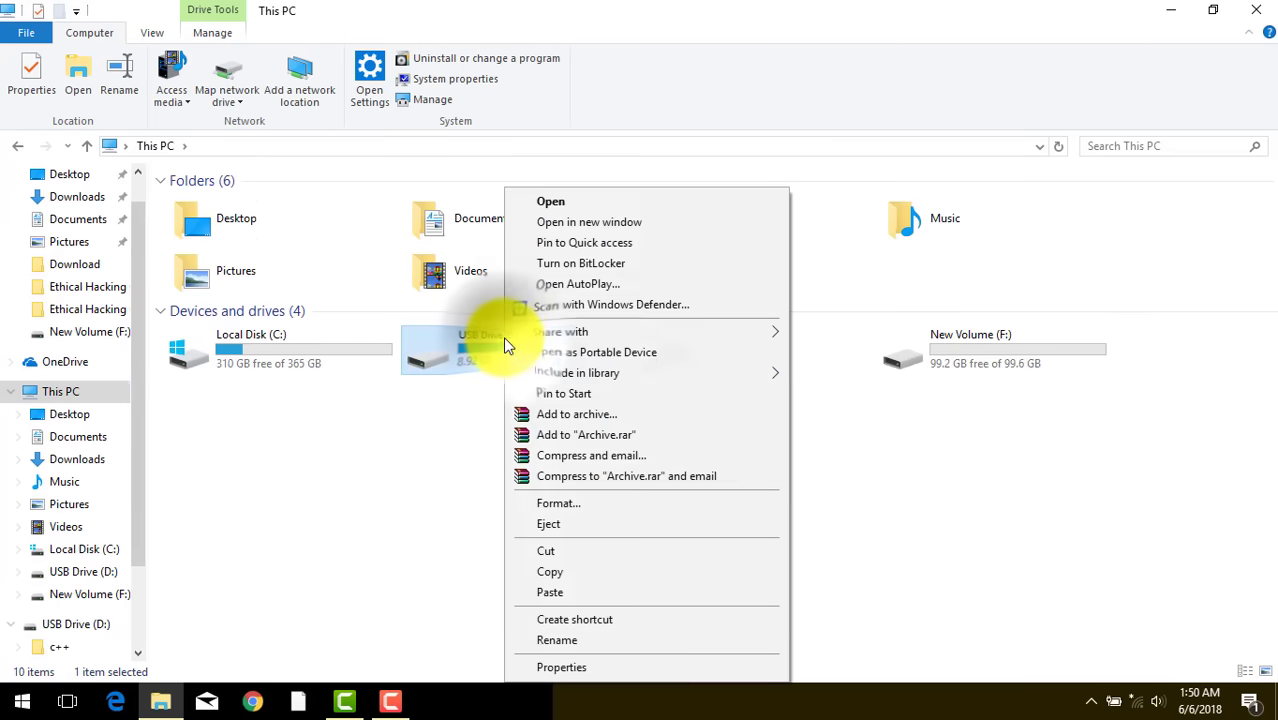
{"action": "left_click", "coordinate": [558, 503]}
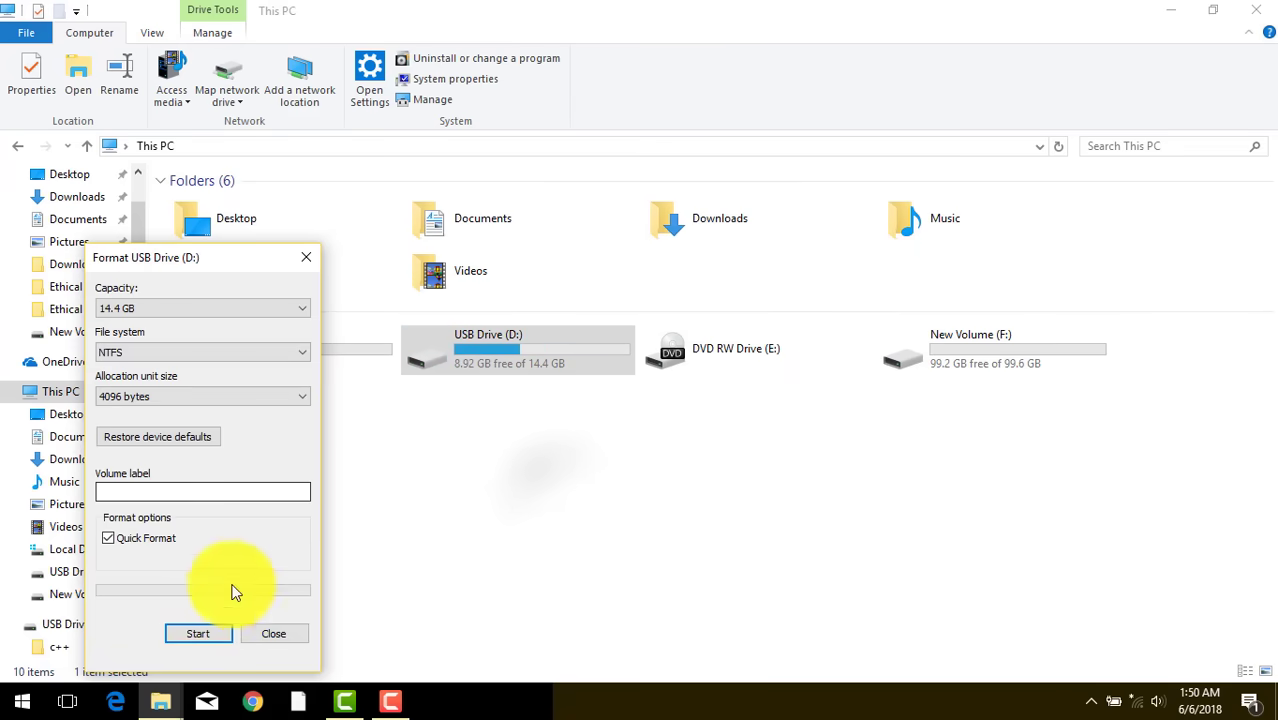
{"action": "left_click", "coordinate": [198, 633]}
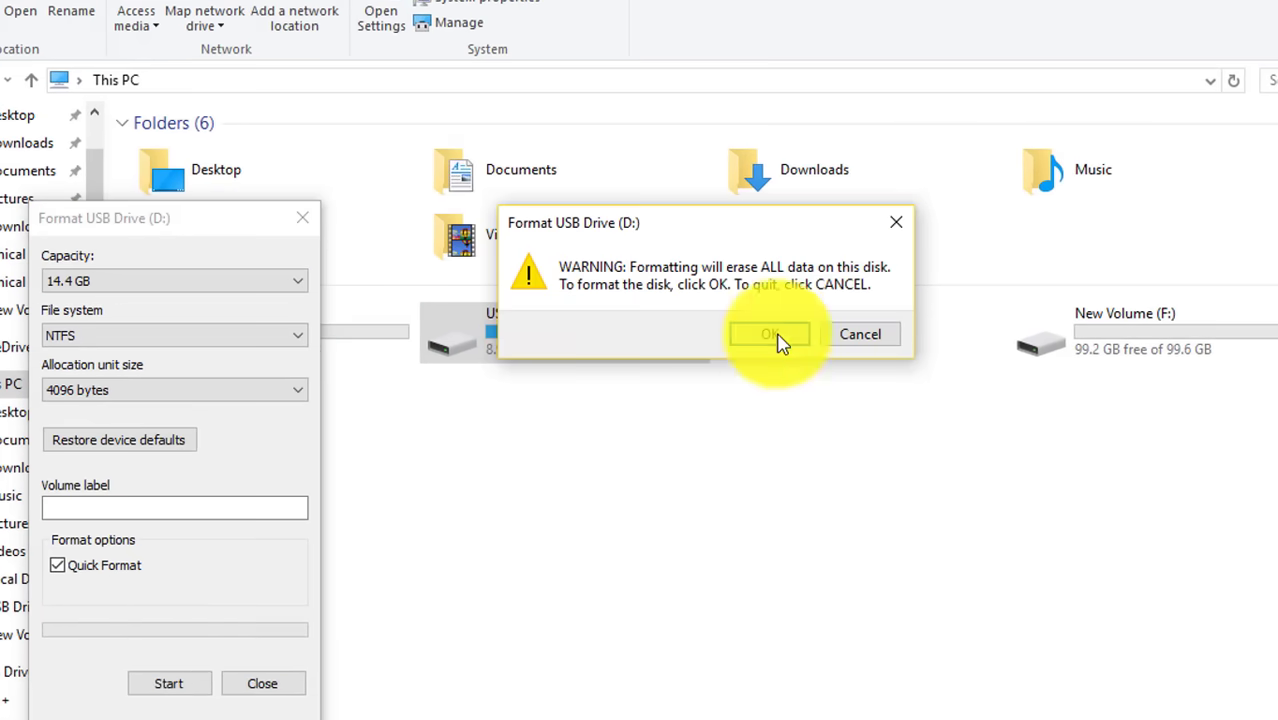
{"action": "left_click", "coordinate": [775, 336]}
{"action": "left_click_drag", "start_coordinate": [614, 223], "coordinate": [592, 201]}
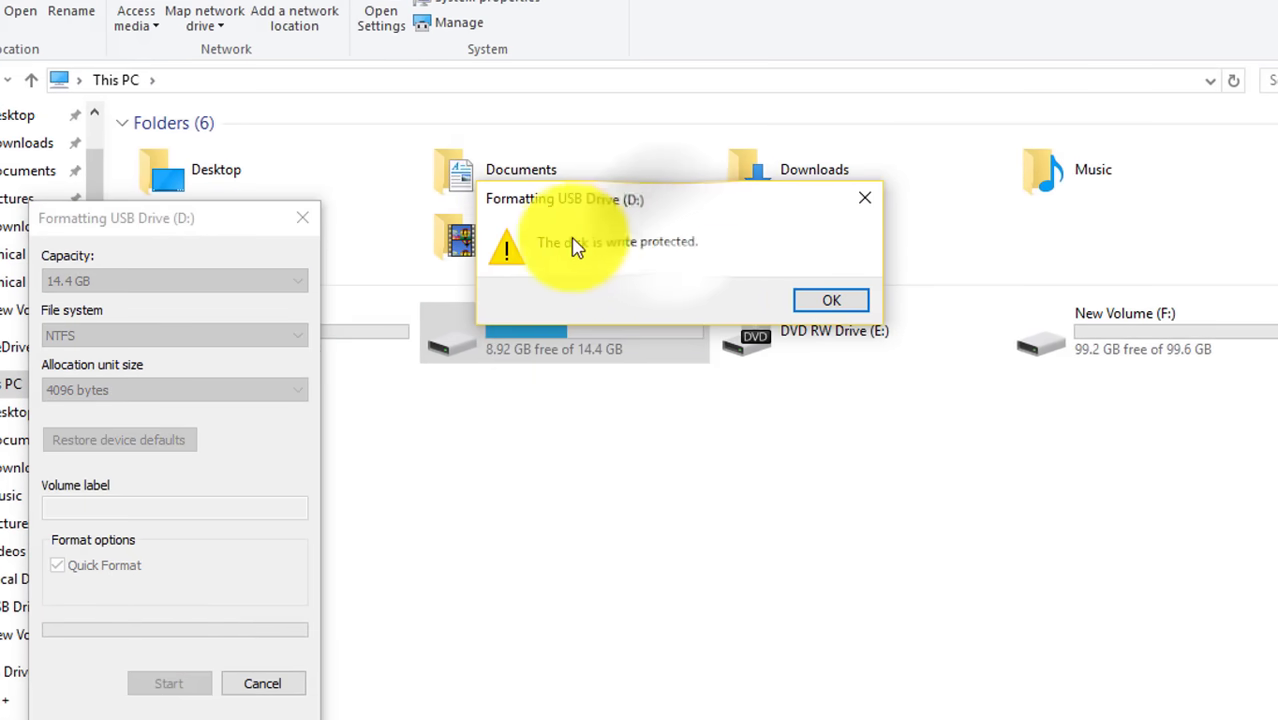
{"action": "left_click", "coordinate": [830, 302]}
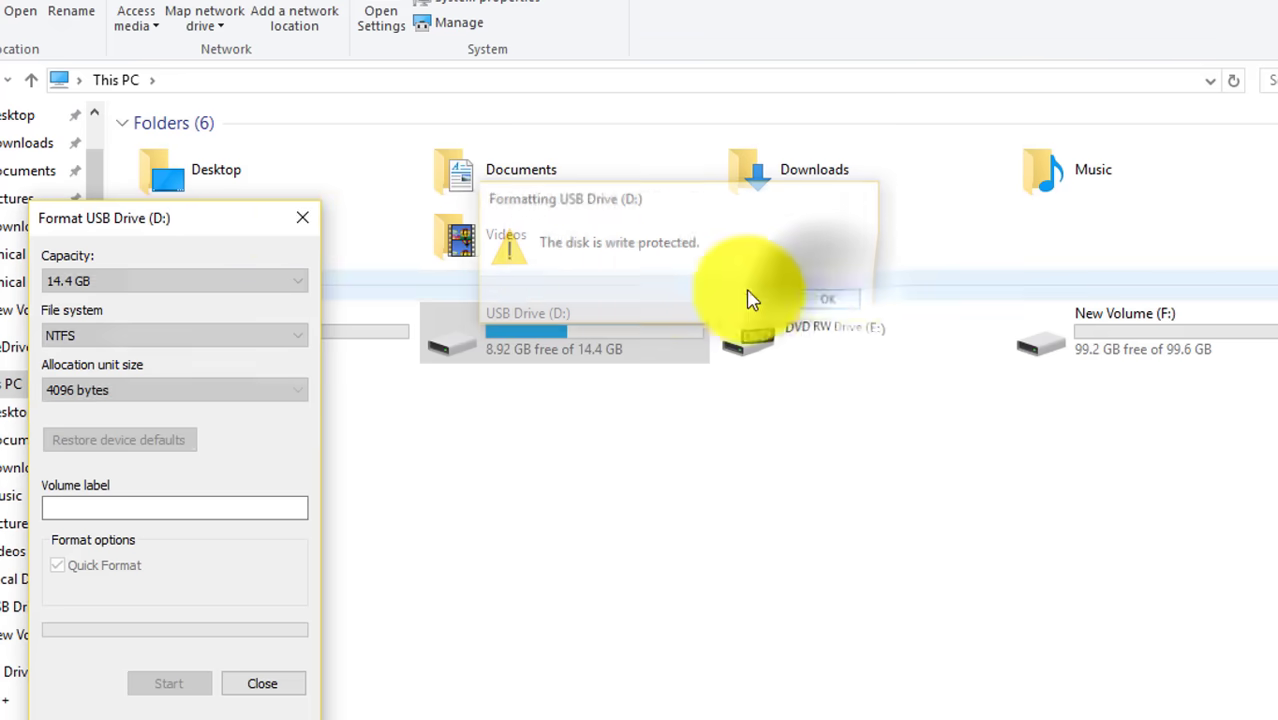
{"action": "left_click", "coordinate": [302, 217]}
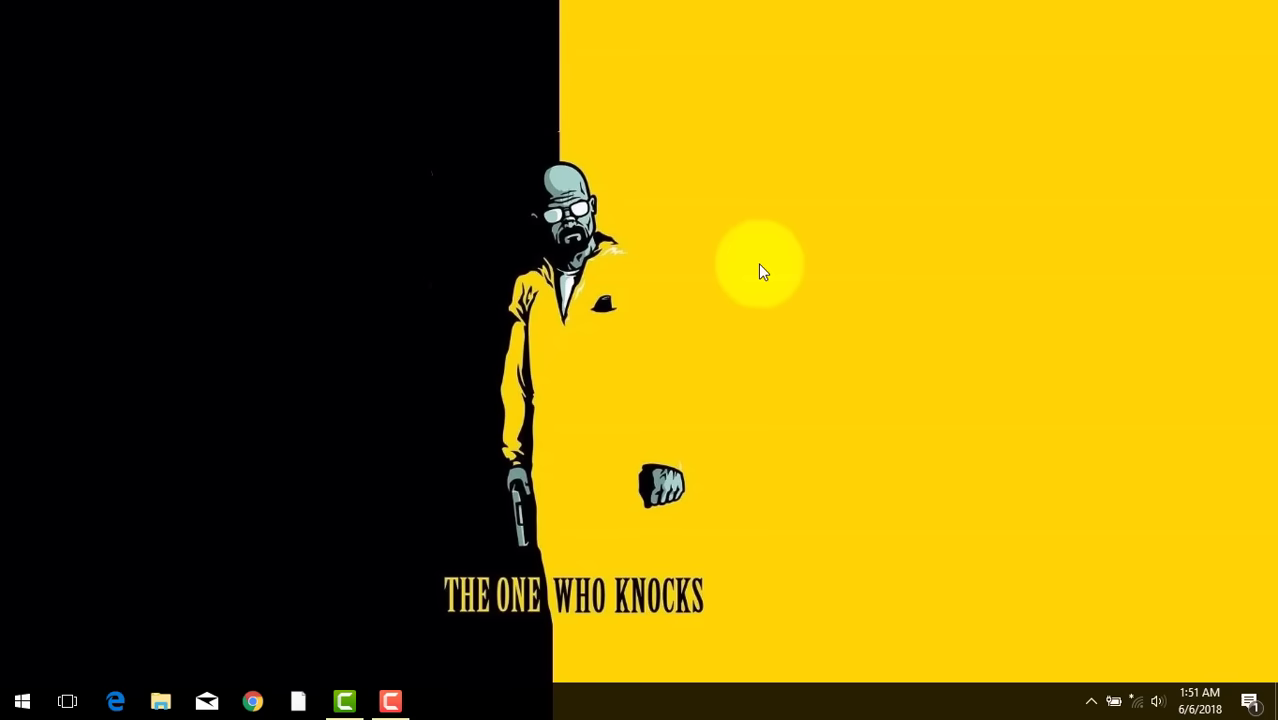
Launch Command Prompt as administrator from a cmd search and enter the diskpart command.
{"action": "key", "text": "super"}
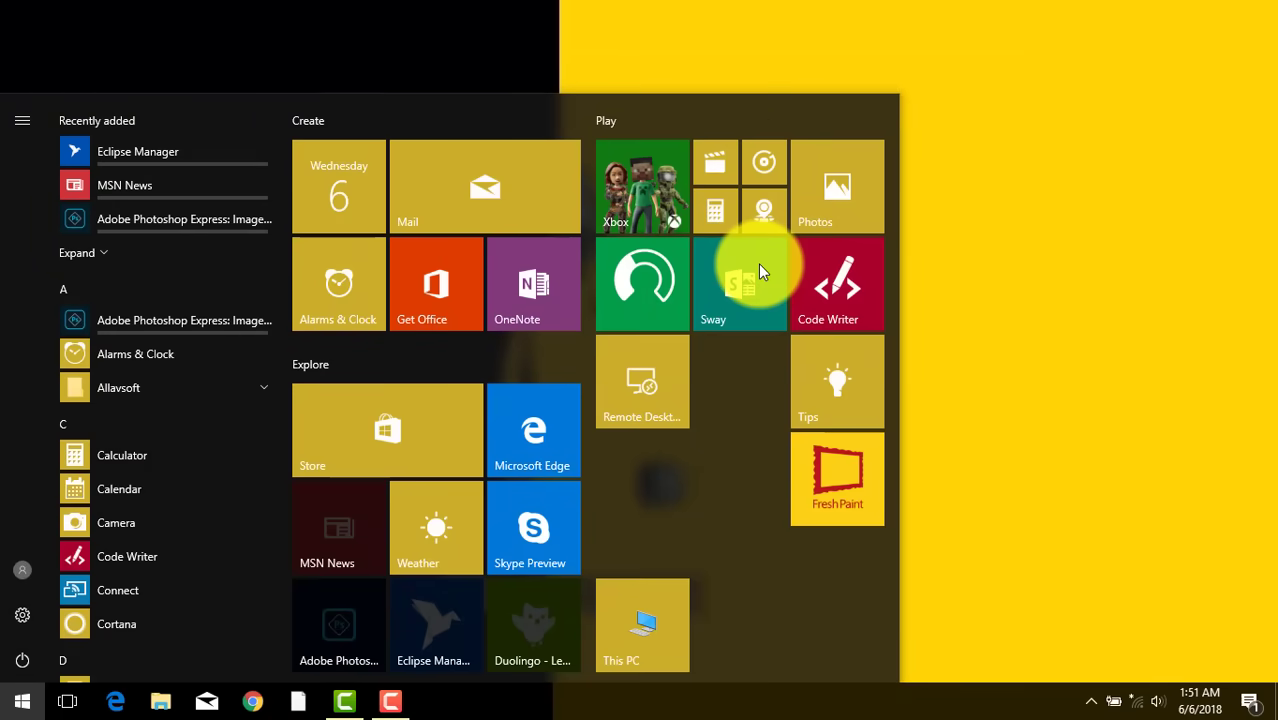
{"action": "type", "text": "cmd"}
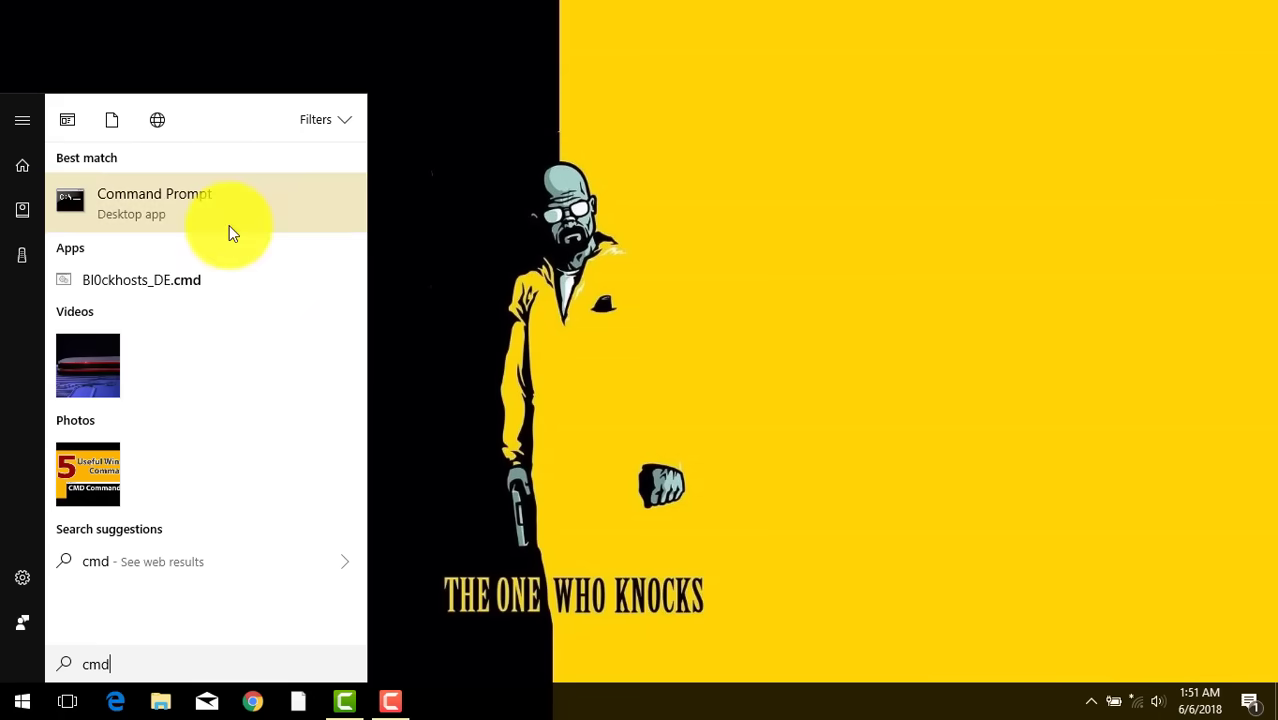
{"action": "right_click", "coordinate": [229, 233]}
{"action": "left_click", "coordinate": [229, 225]}
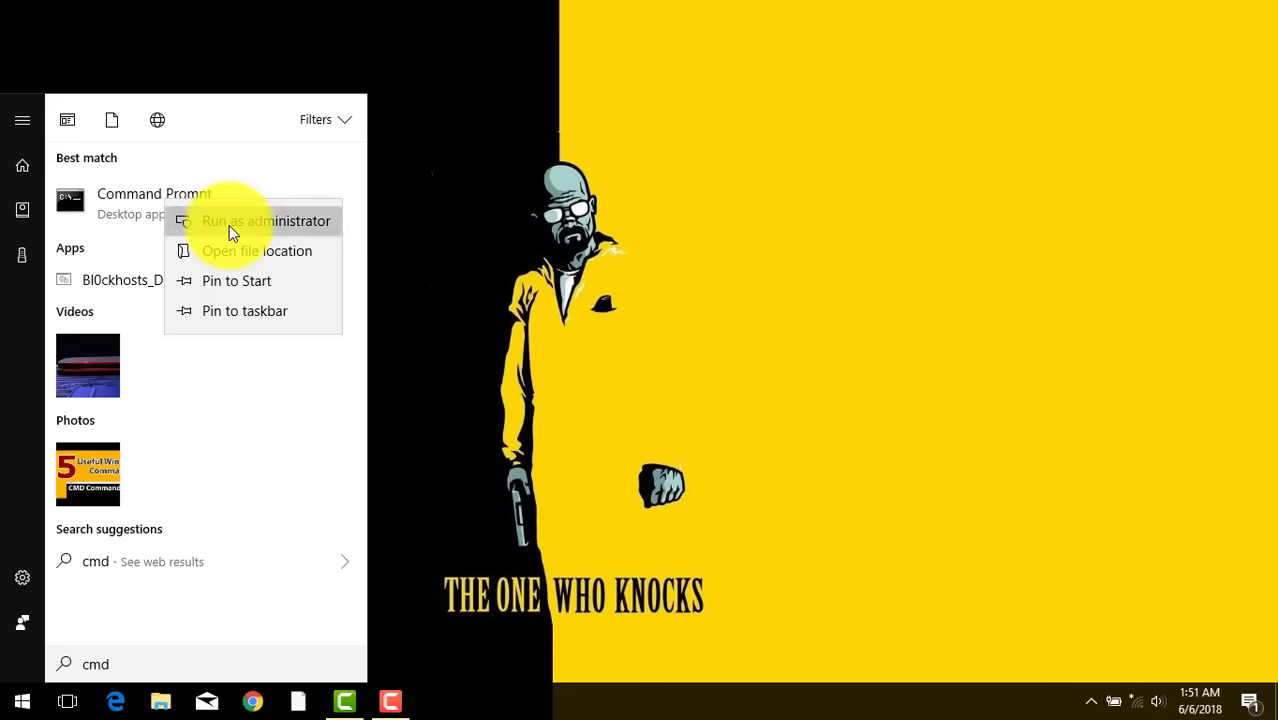
{"action": "left_click_drag", "start_coordinate": [550, 118], "coordinate": [676, 108]}
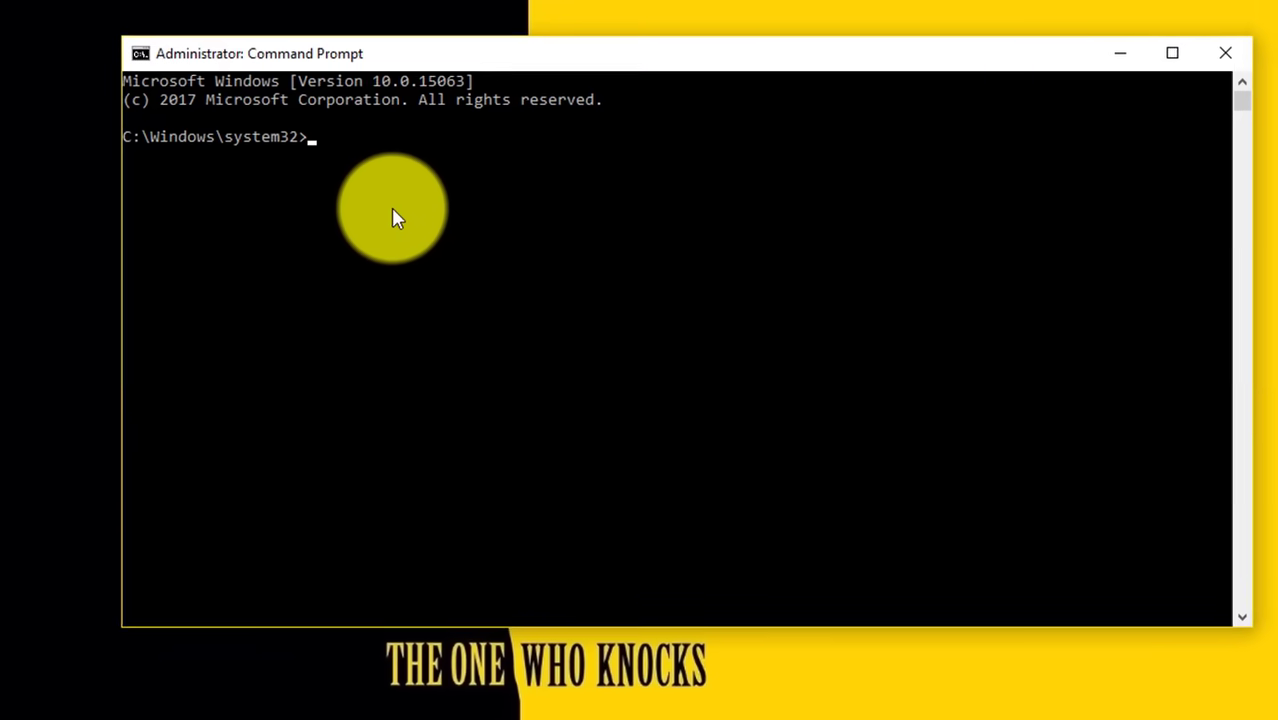
{"action": "type", "text": "disk"}
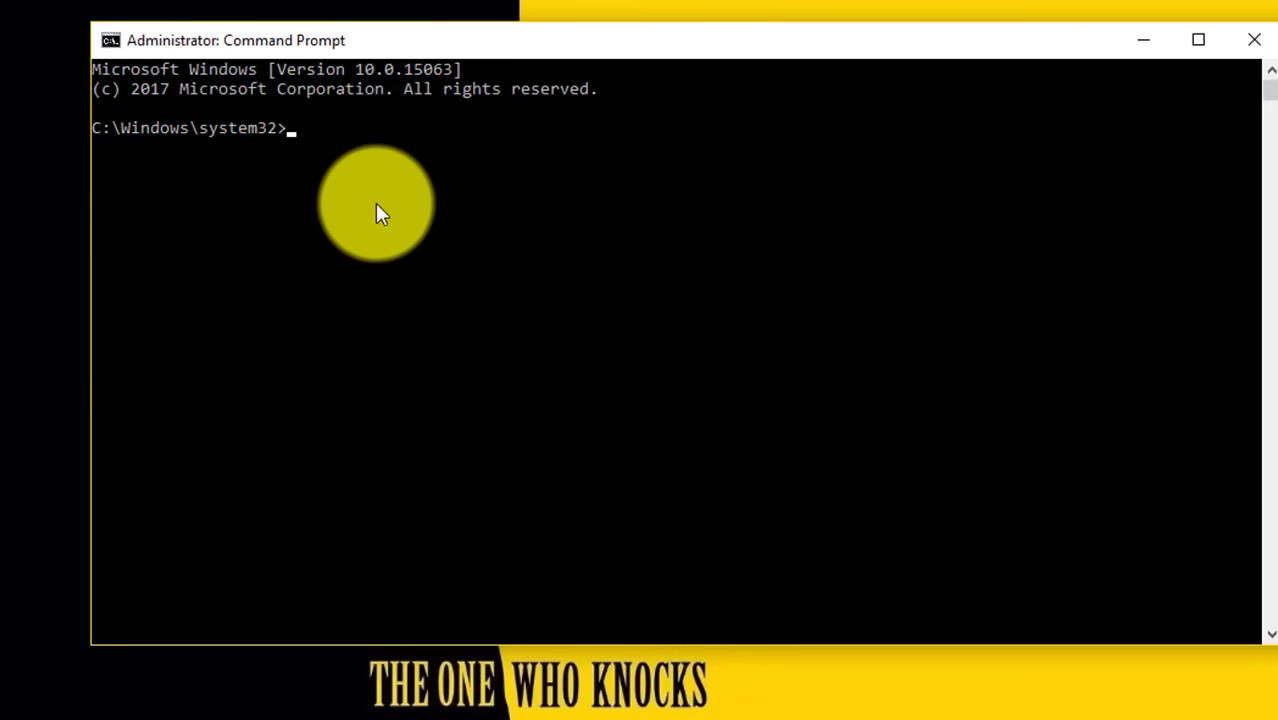
{"action": "type", "text": "part"}
Start DiskPart and list disks, highlighting the 14 GB Disk 1 entry.
{"action": "key", "text": "Return"}
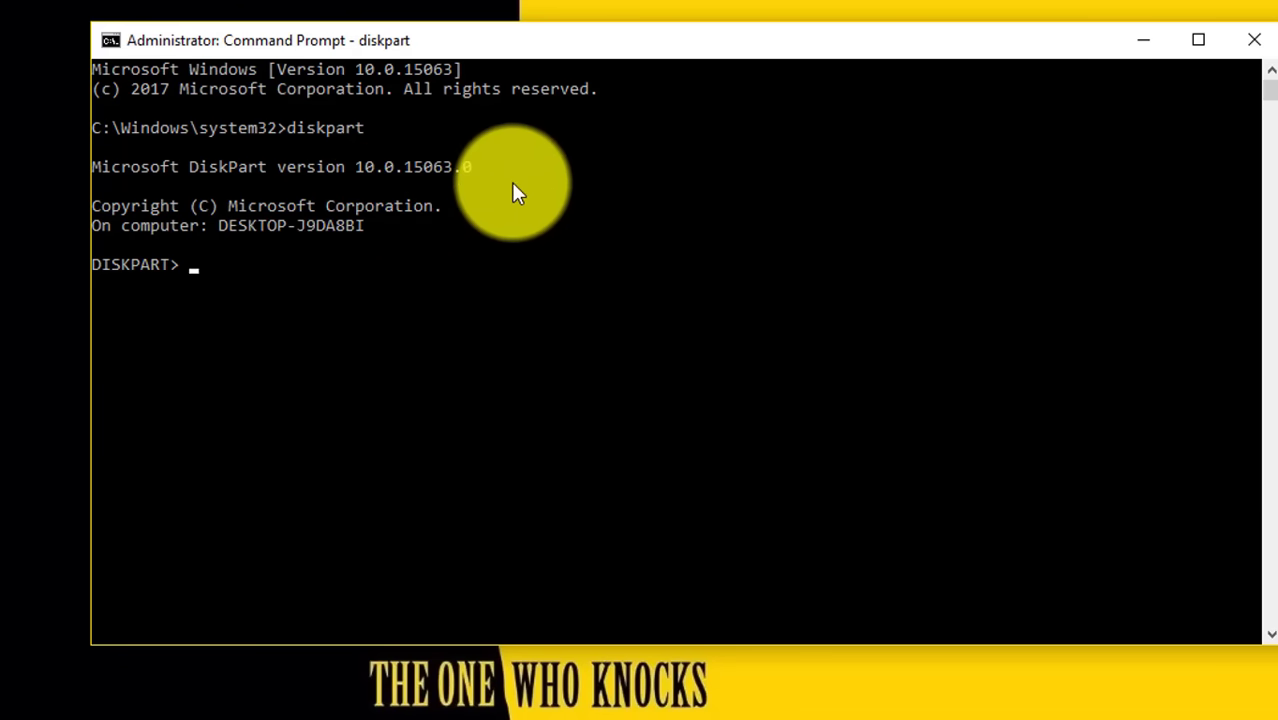
{"action": "type", "text": "lis"}
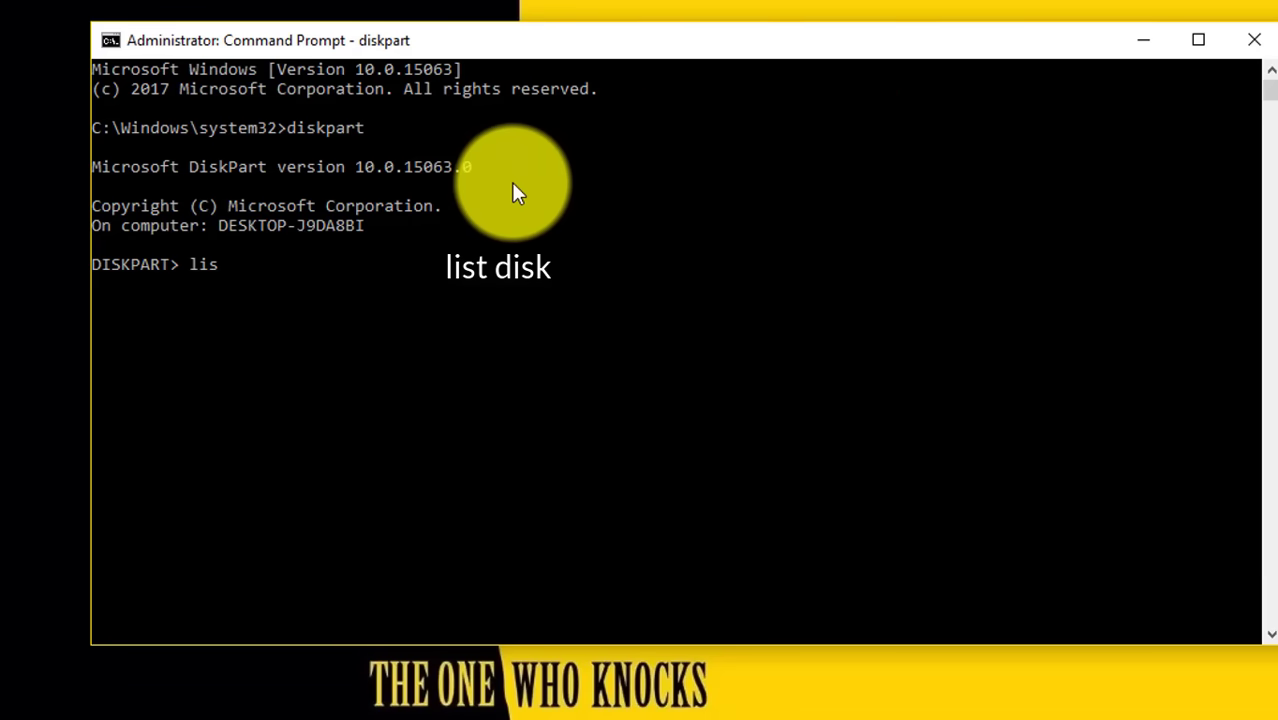
{"action": "type", "text": "t disk"}
{"action": "key", "text": "Return"}
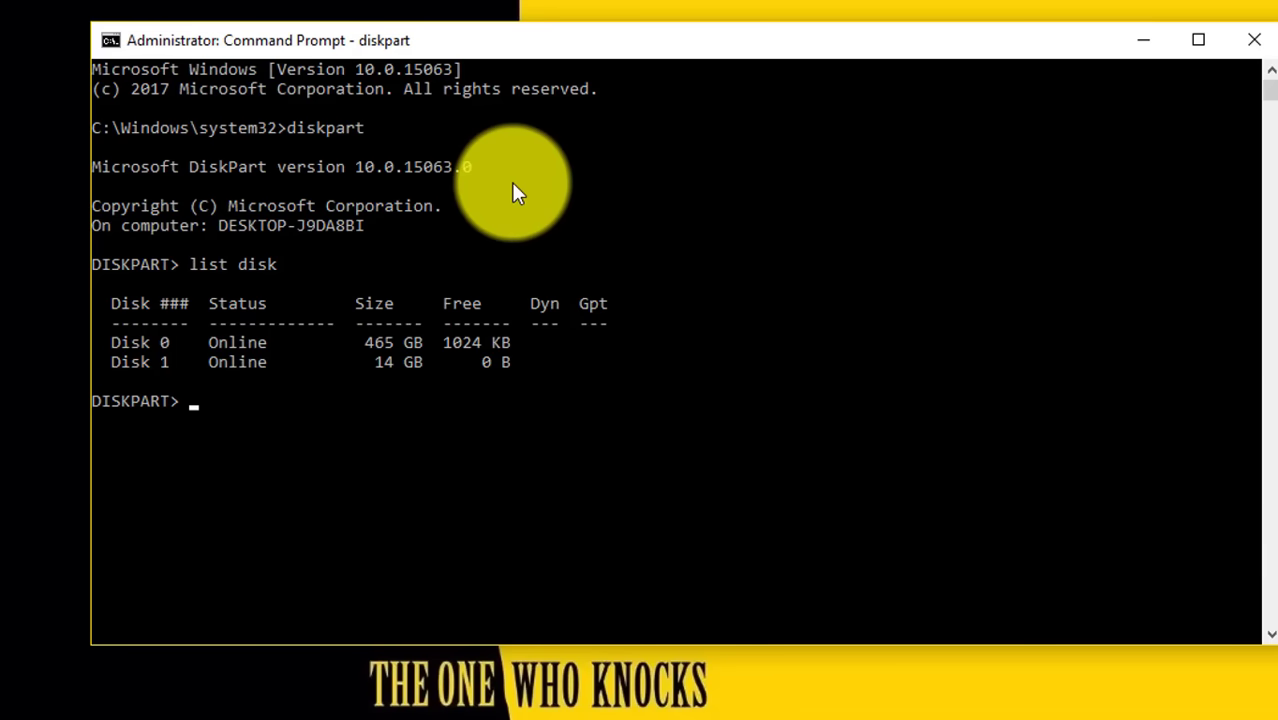
{"action": "left_click_drag", "start_coordinate": [106, 361], "coordinate": [188, 375]}
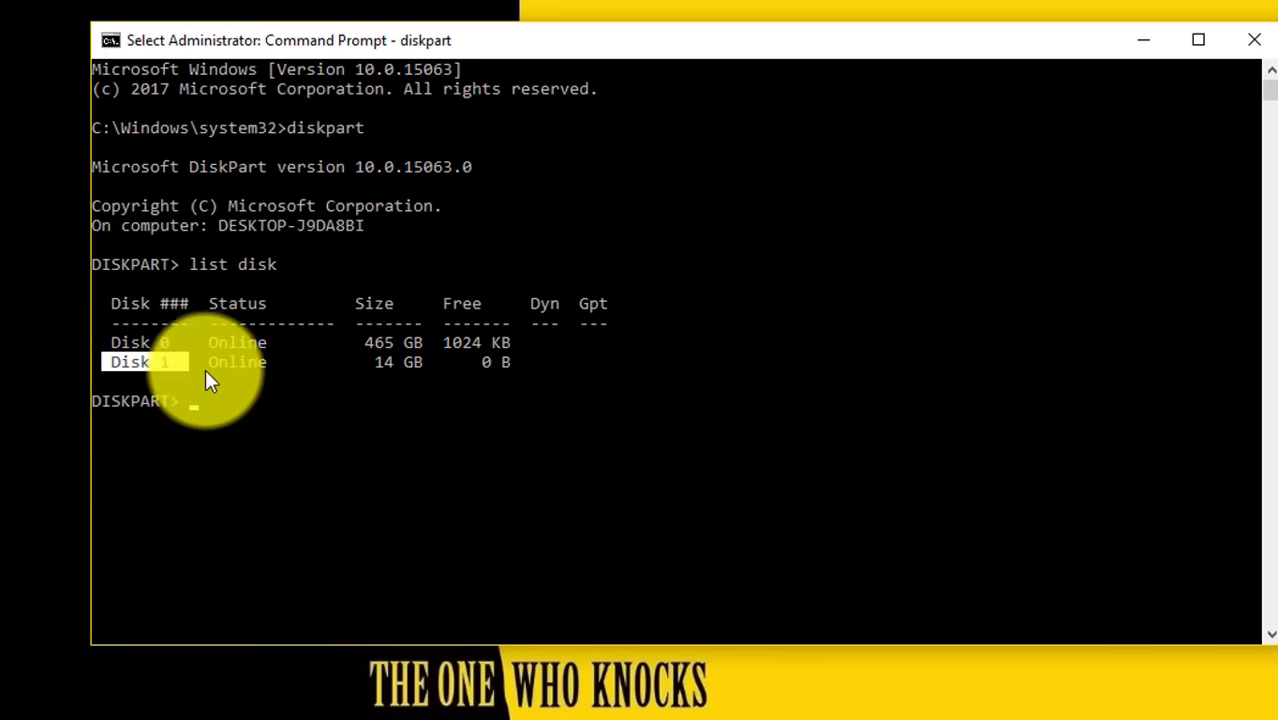
{"action": "left_click", "coordinate": [166, 363]}
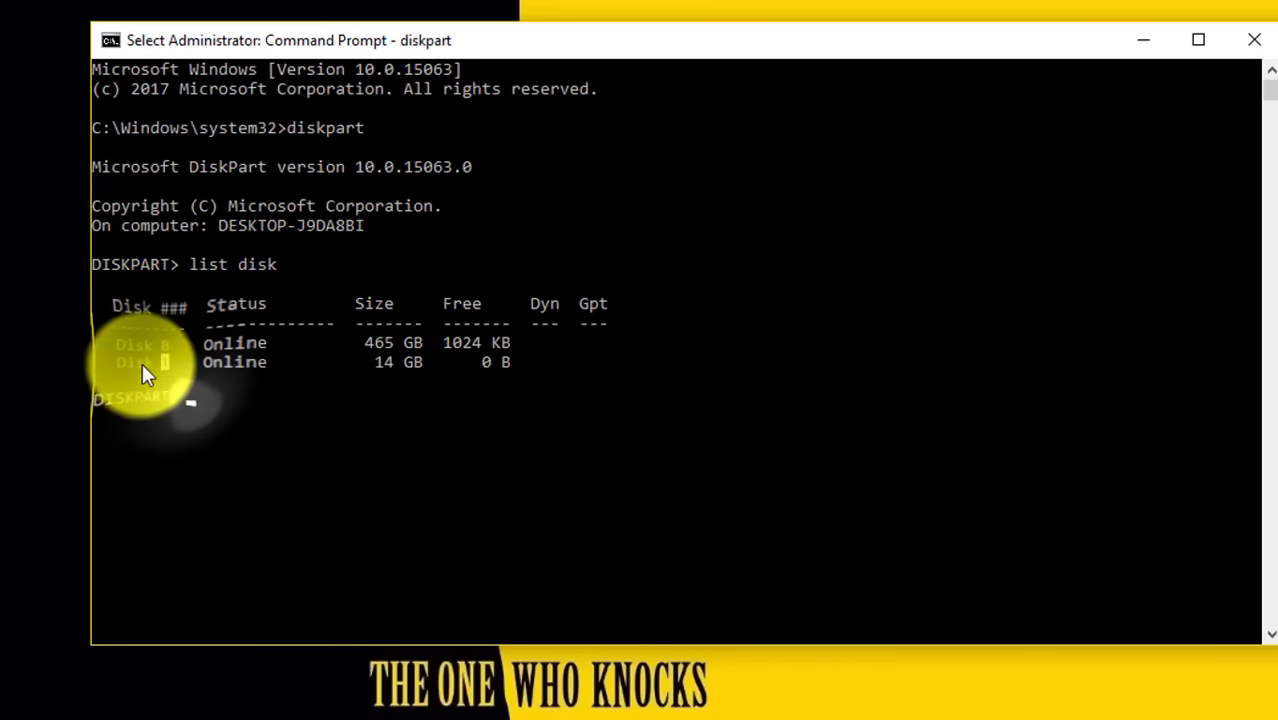
{"action": "left_click_drag", "start_coordinate": [113, 365], "coordinate": [296, 365]}
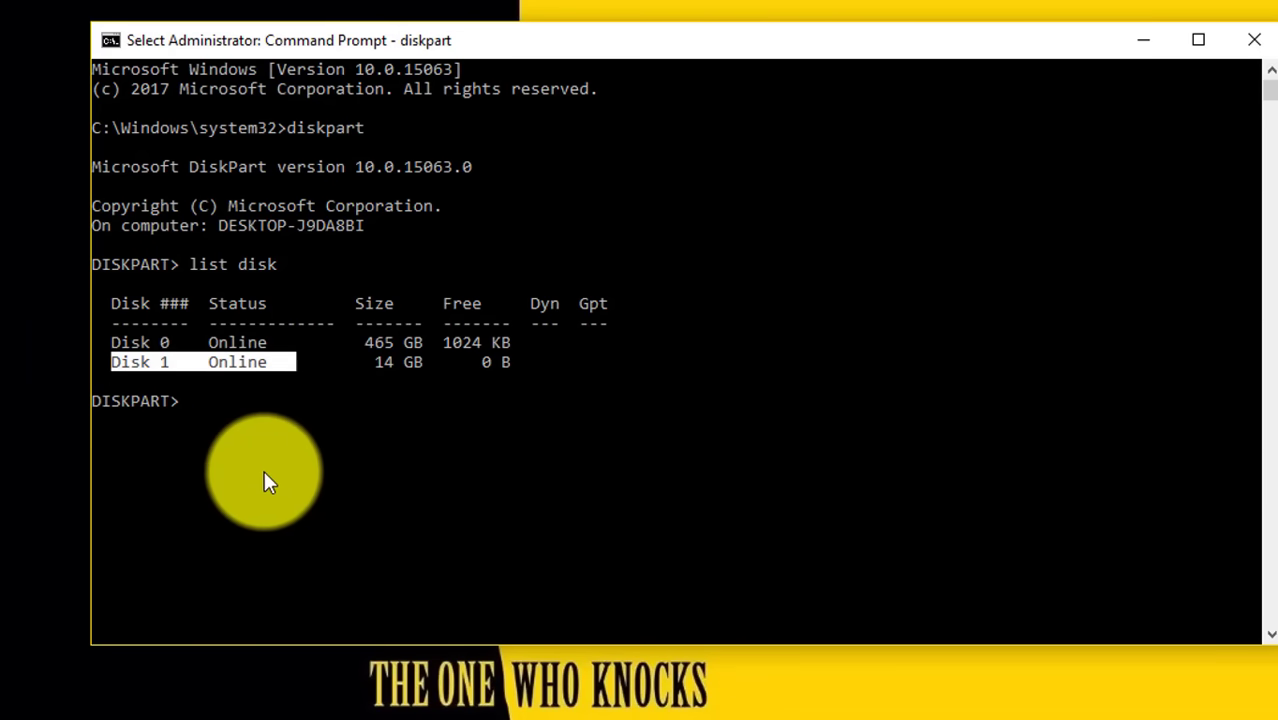
Select Disk 1 with 'select disk 1'.
{"action": "type", "text": "selec"}
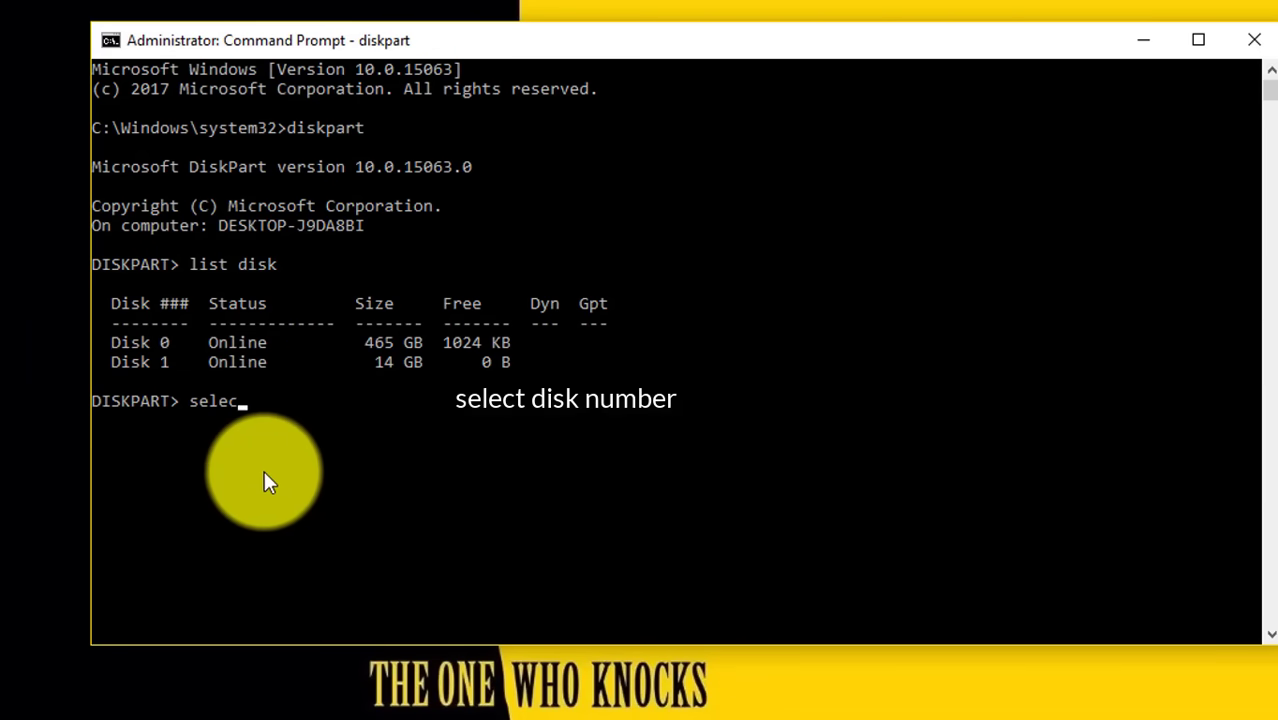
{"action": "type", "text": "t disk "}
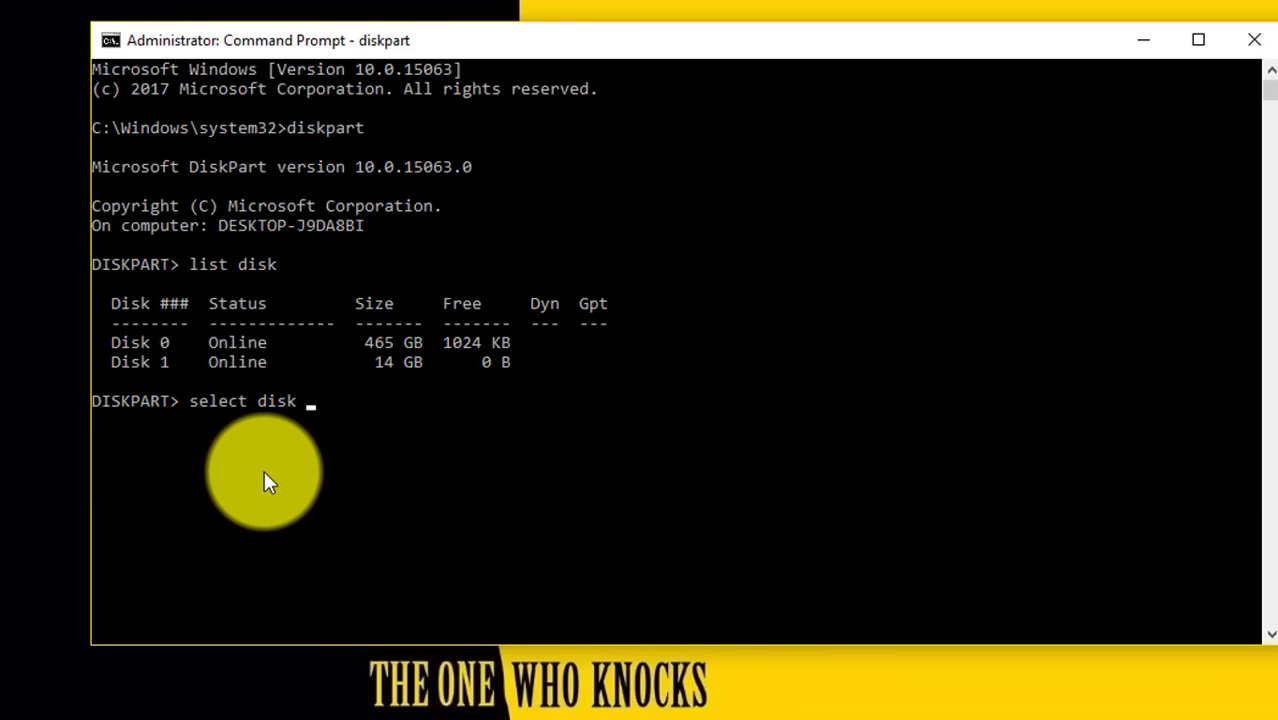
{"action": "type", "text": "1"}
{"action": "key", "text": "Return"}
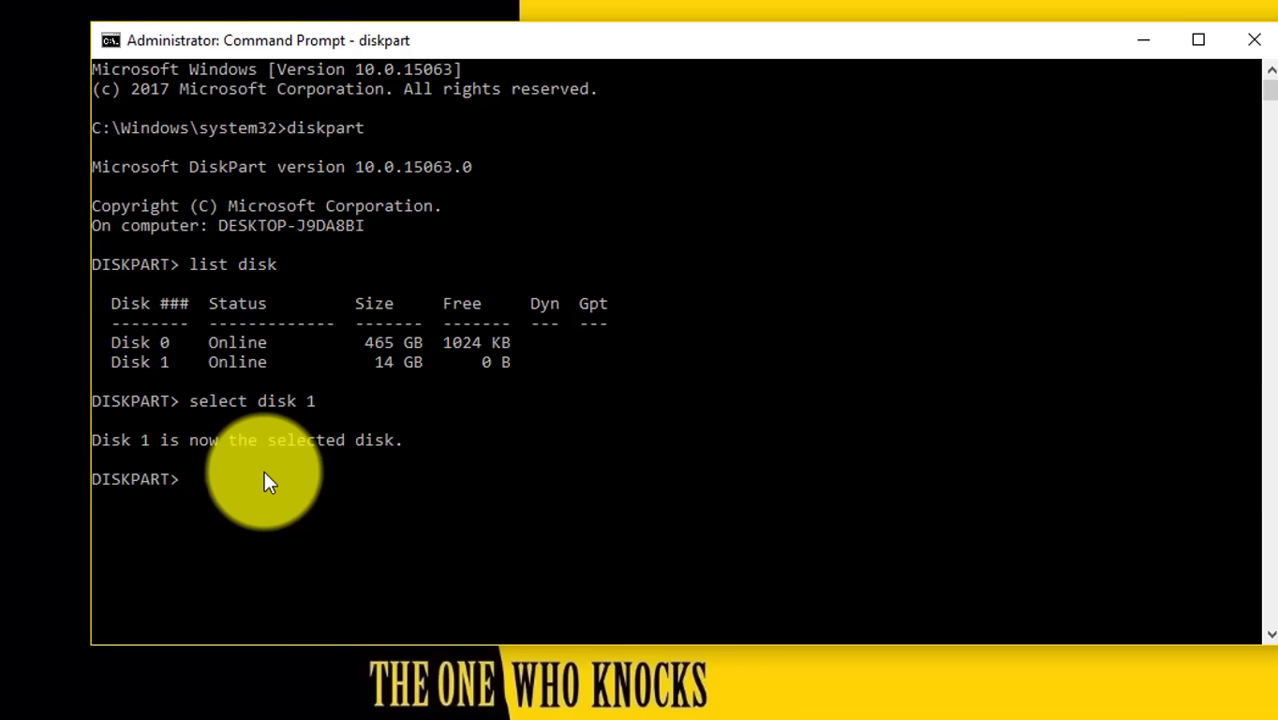
{"action": "left_click_drag", "start_coordinate": [92, 441], "coordinate": [137, 437]}
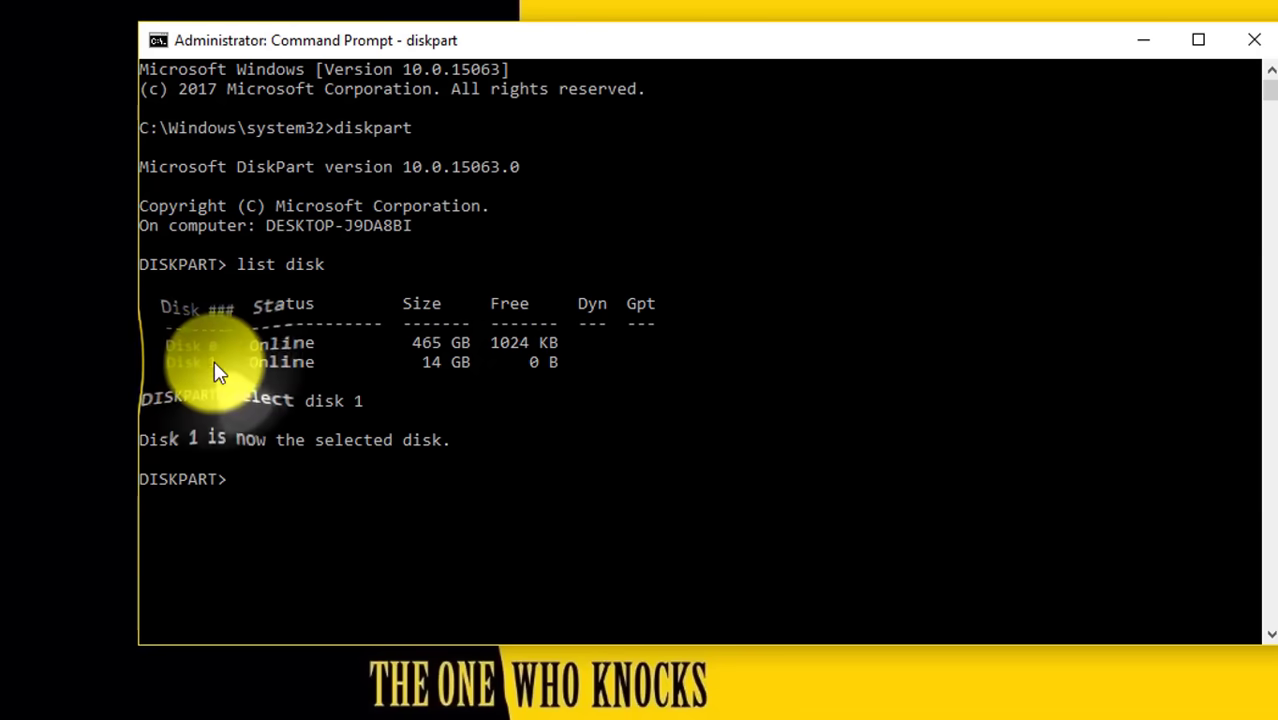
Display Disk 1's attributes, marking its read-only state.
{"action": "left_click_drag", "start_coordinate": [216, 362], "coordinate": [162, 362]}
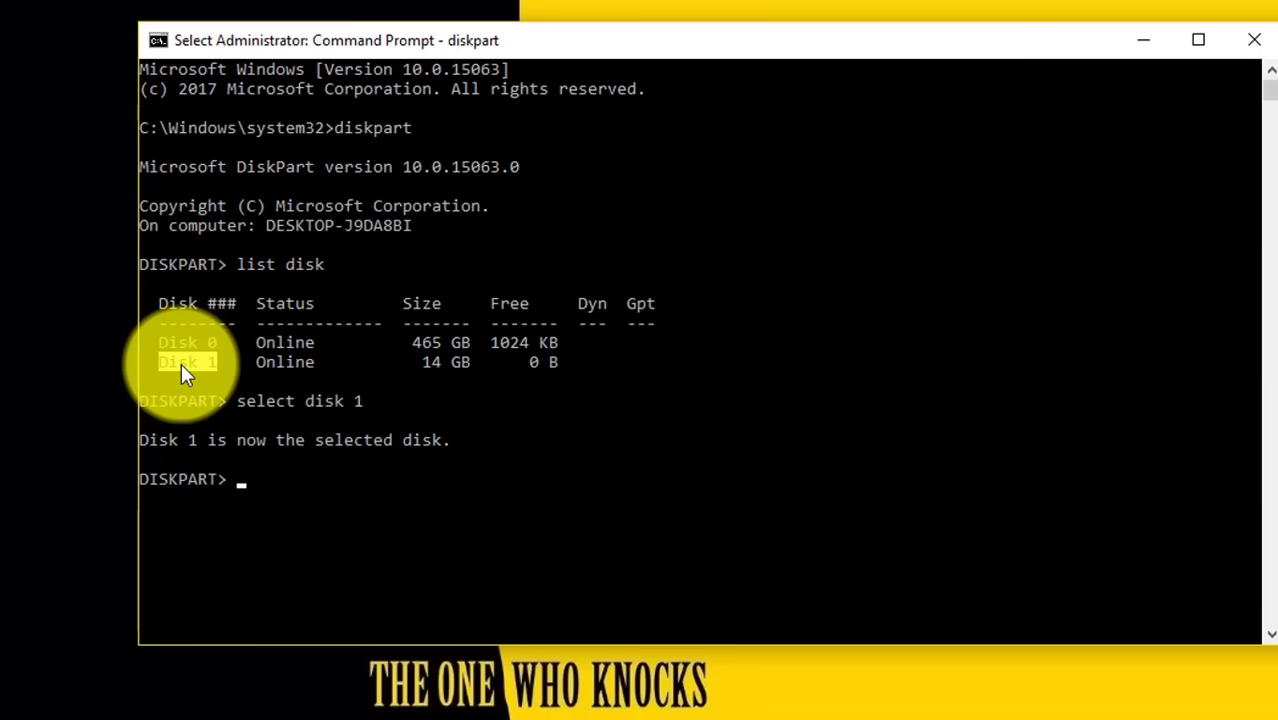
{"action": "left_click", "coordinate": [477, 486]}
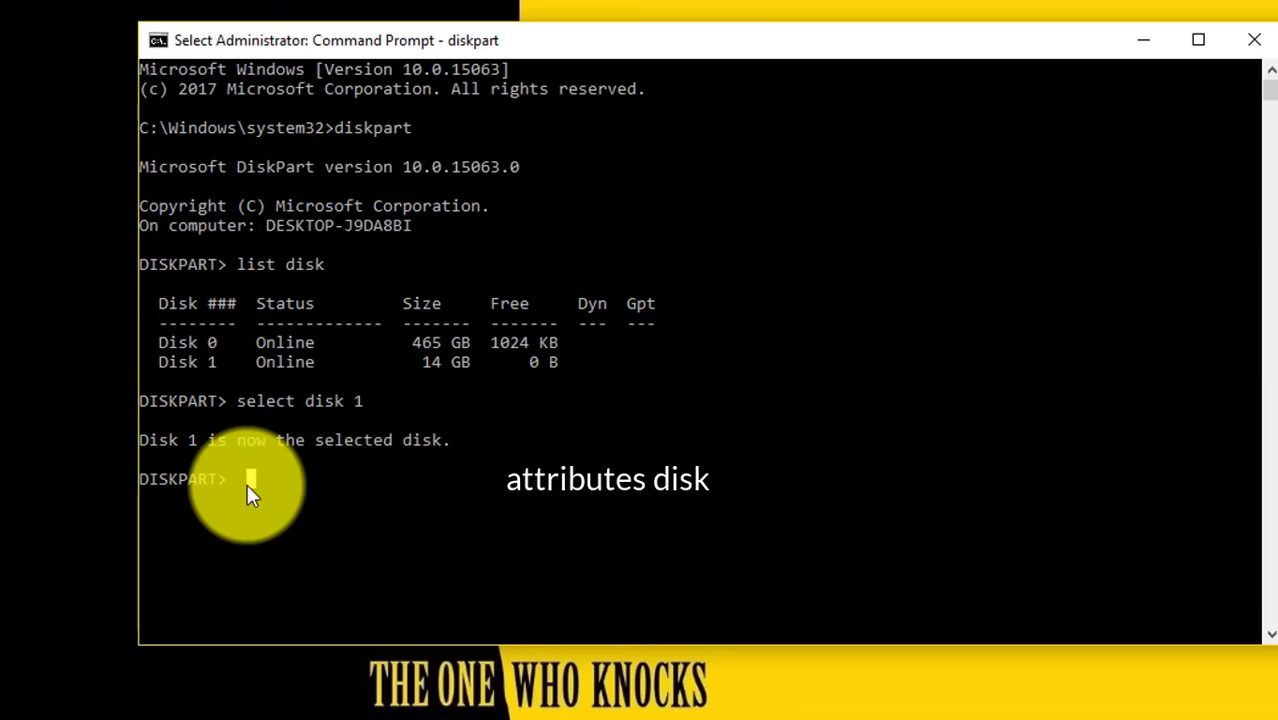
{"action": "type", "text": "a"}
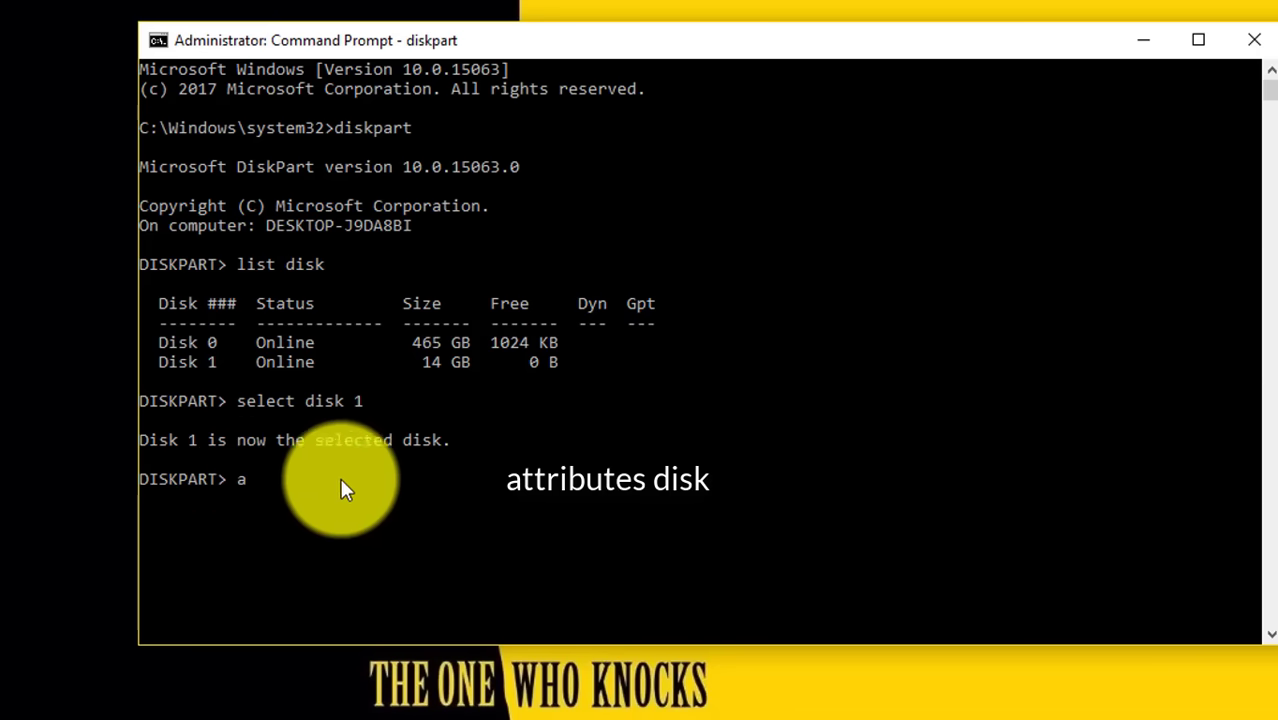
{"action": "type", "text": "ttributes disk"}
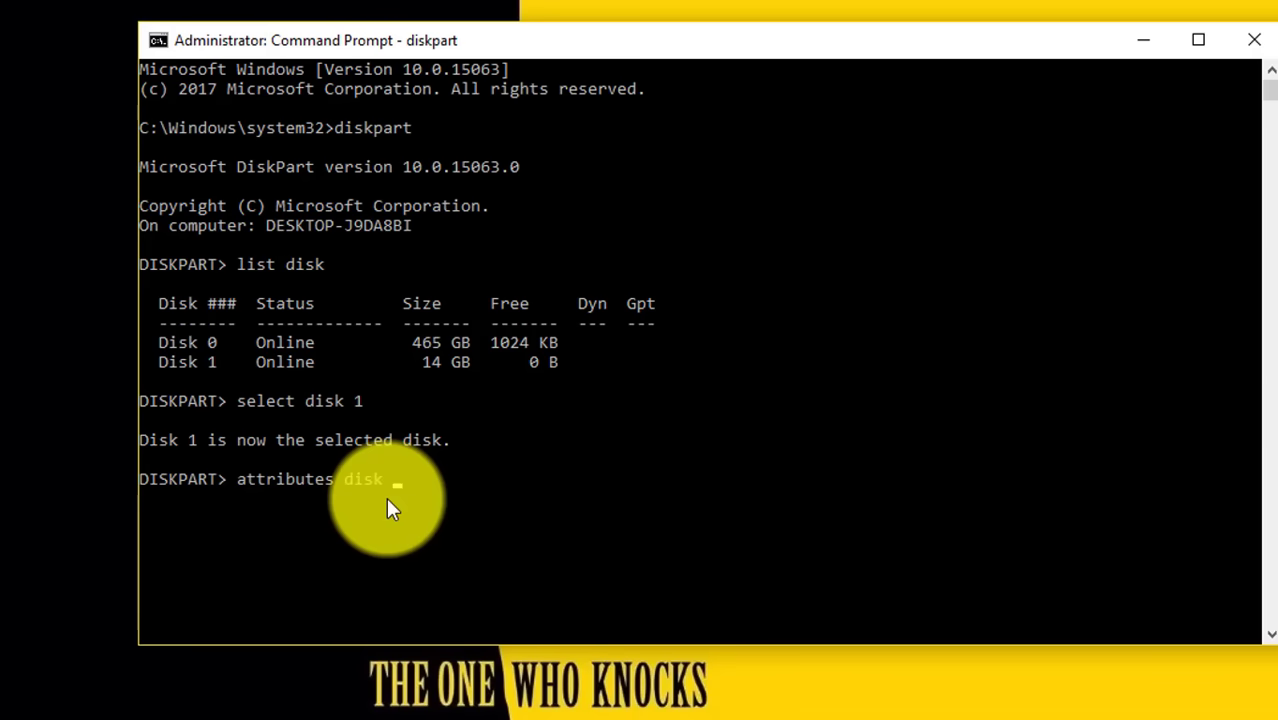
{"action": "key", "text": "Return"}
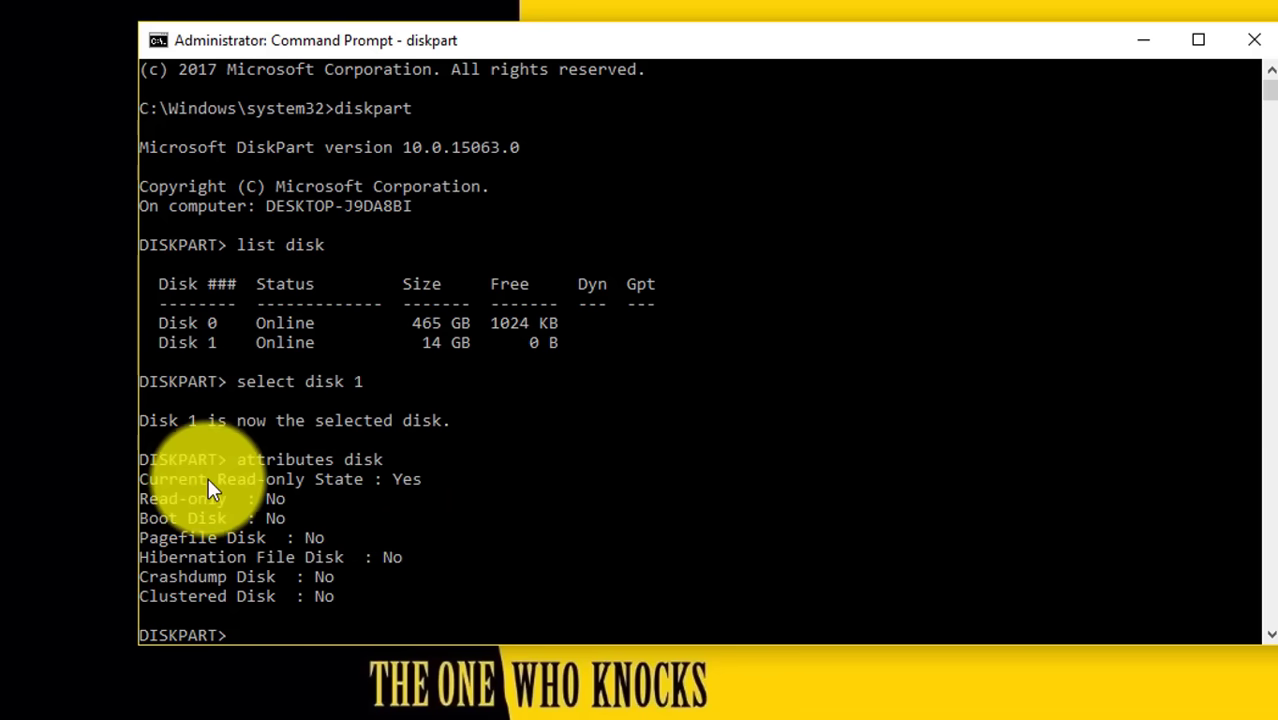
{"action": "left_click_drag", "start_coordinate": [217, 479], "coordinate": [270, 480]}
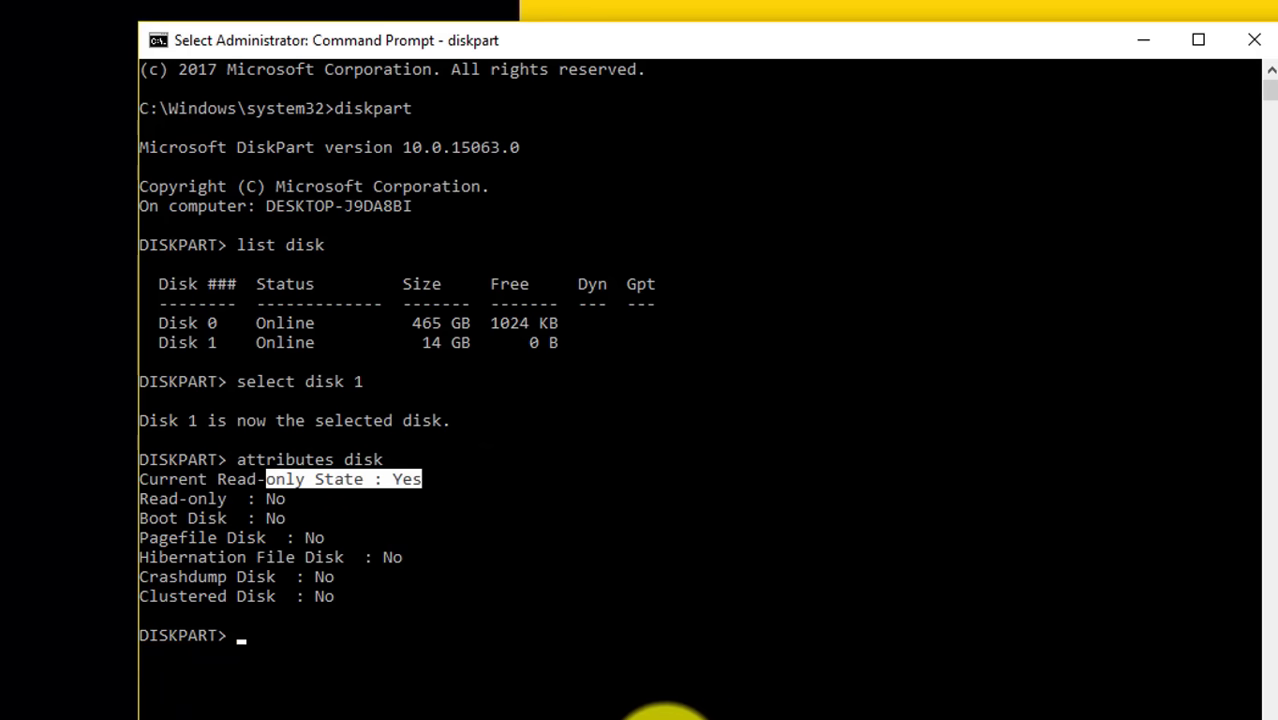
Run 'attributes disk clear readonly', then exit DiskPart and close Command Prompt.
{"action": "type", "text": "attributes"}
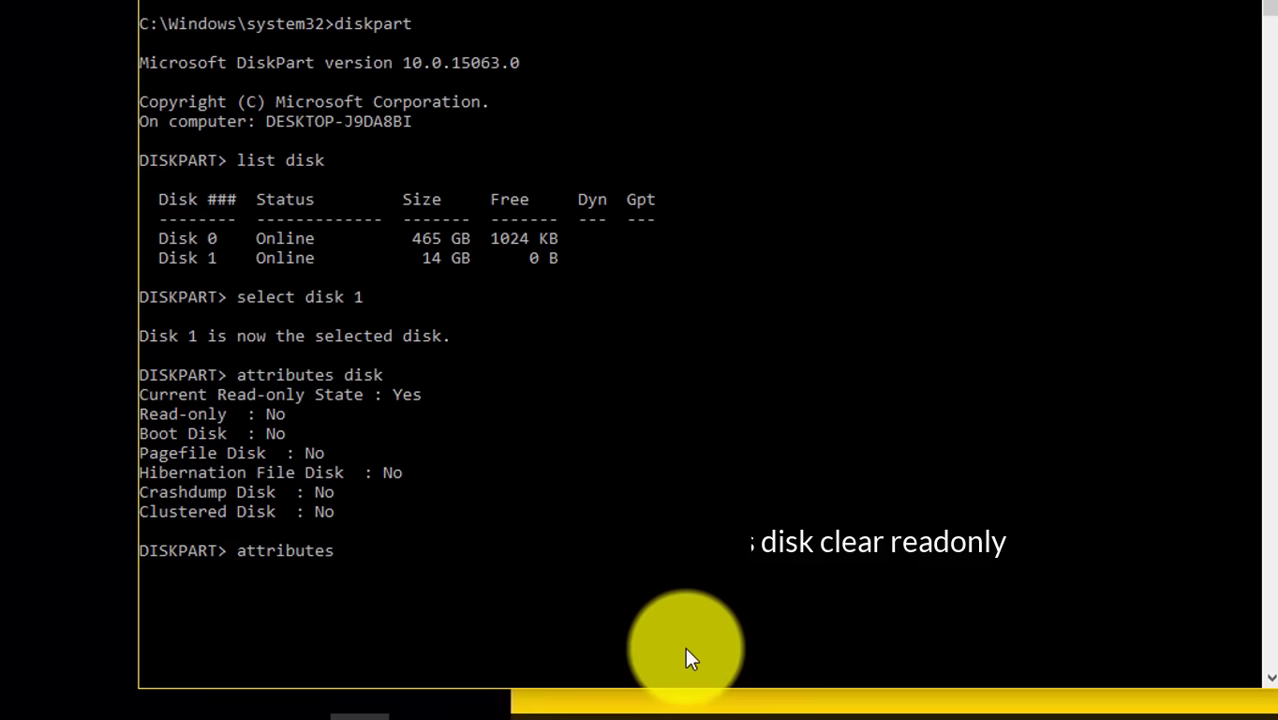
{"action": "type", "text": " disk clear readonly"}
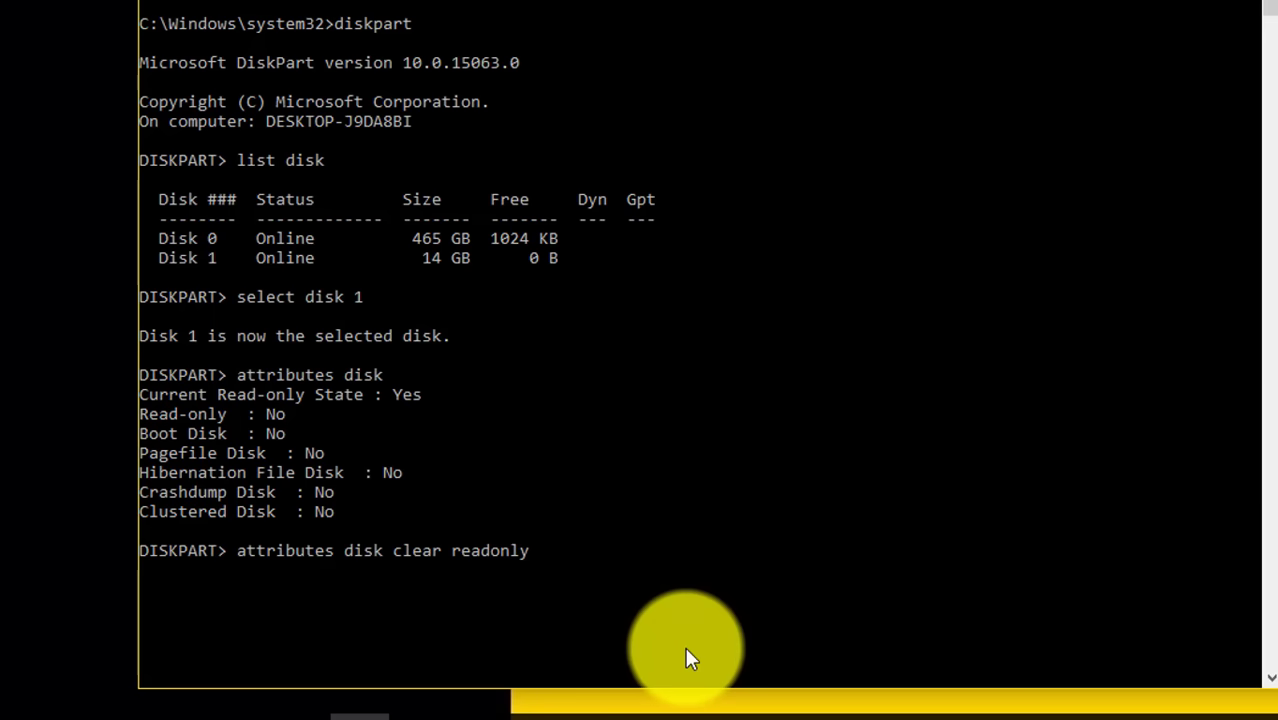
{"action": "key", "text": "Return"}
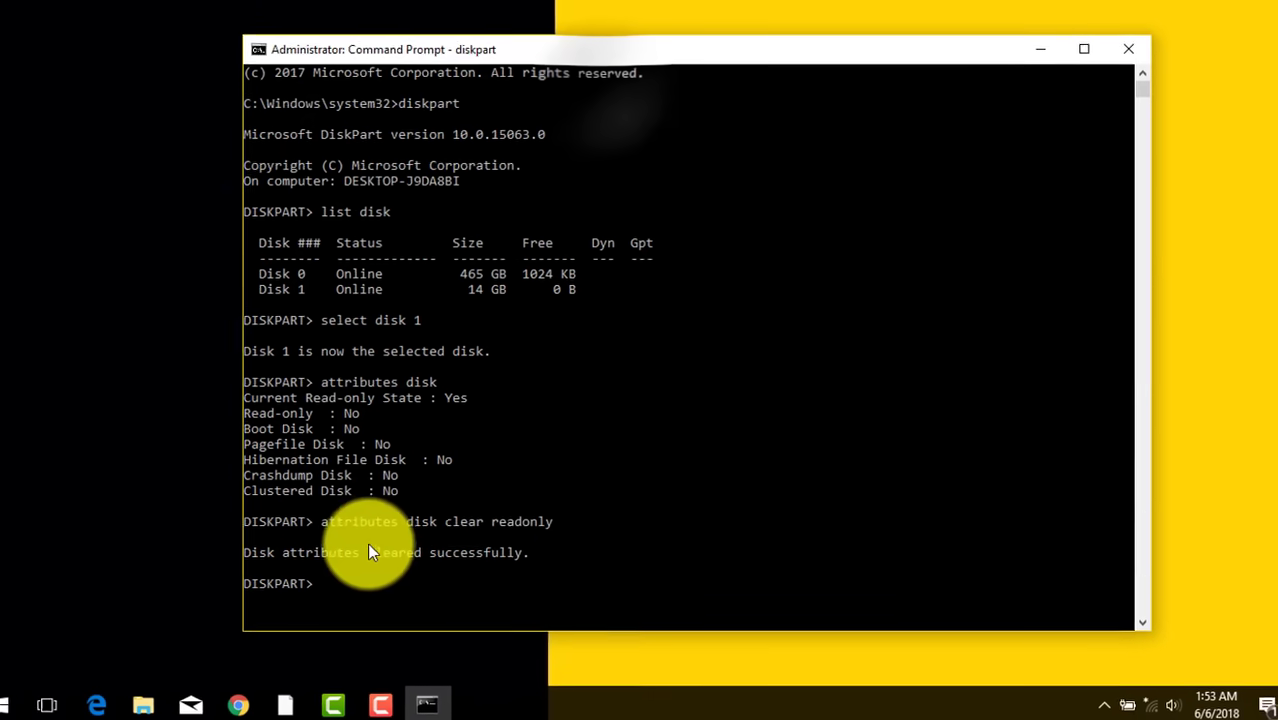
{"action": "left_click_drag", "start_coordinate": [328, 556], "coordinate": [337, 591]}
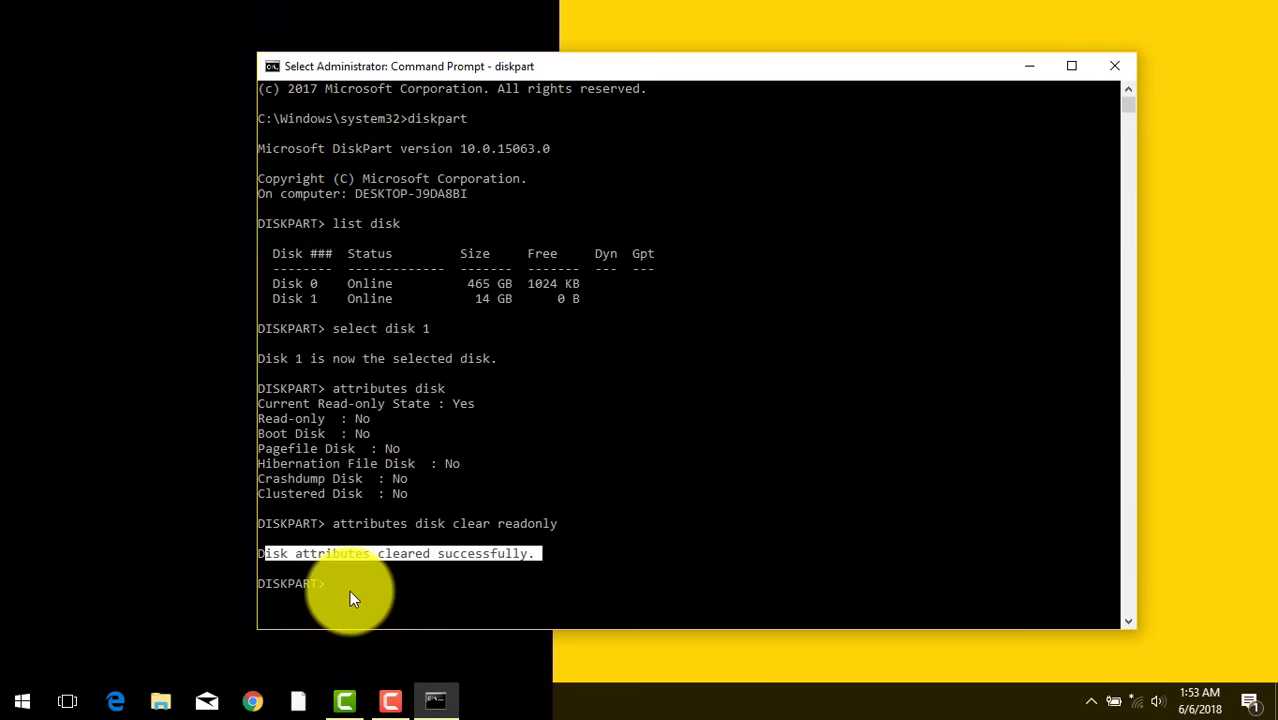
{"action": "type", "text": "e"}
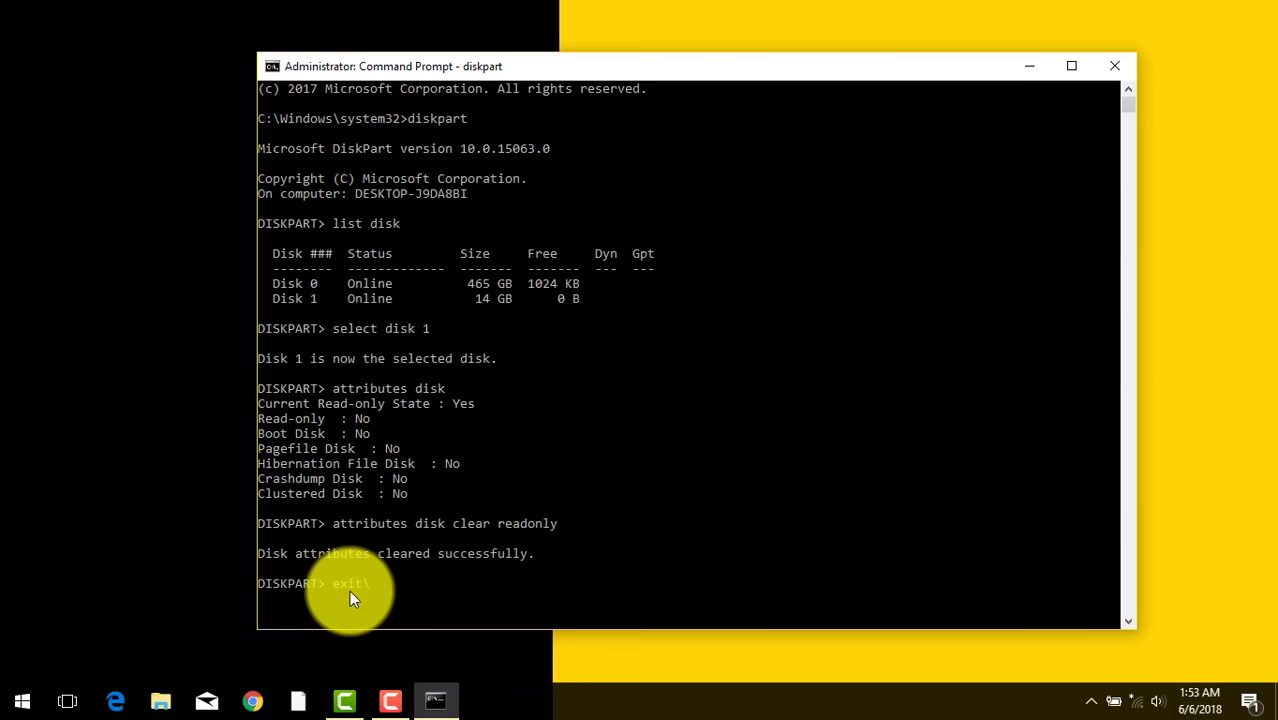
{"action": "type", "text": "xit"}
{"action": "key", "text": "Return"}
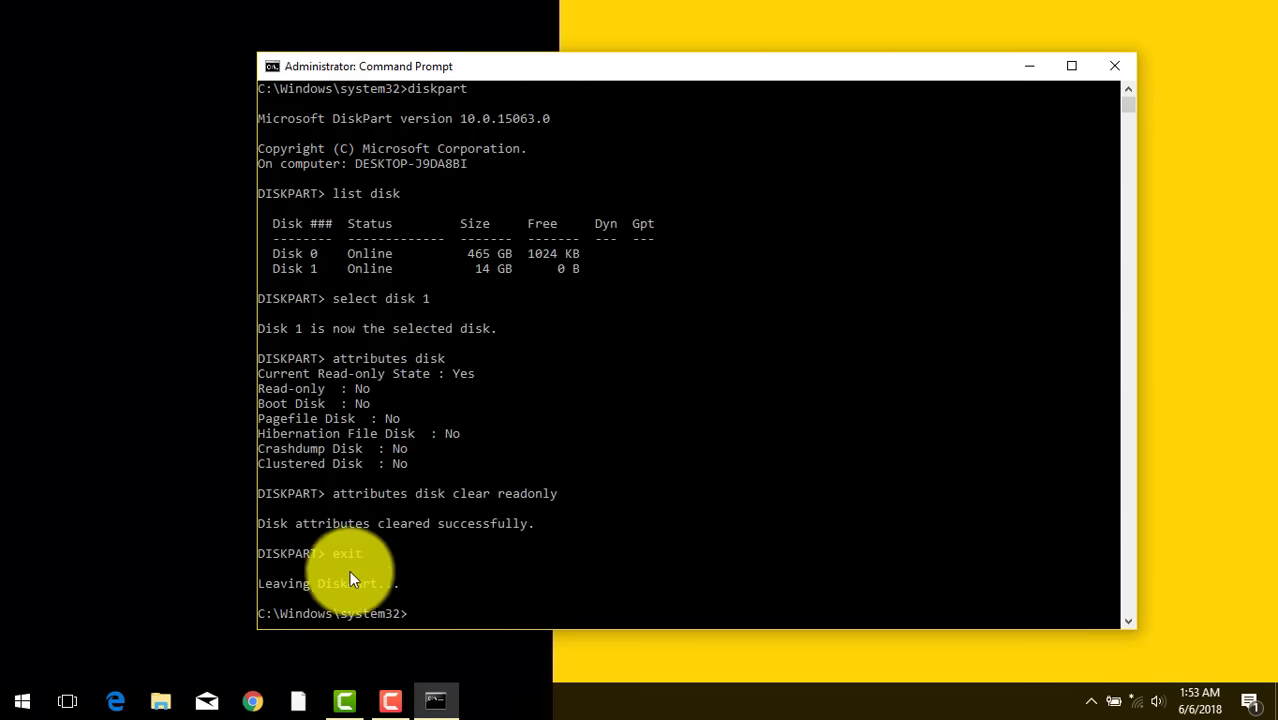
{"action": "left_click", "coordinate": [1119, 72]}
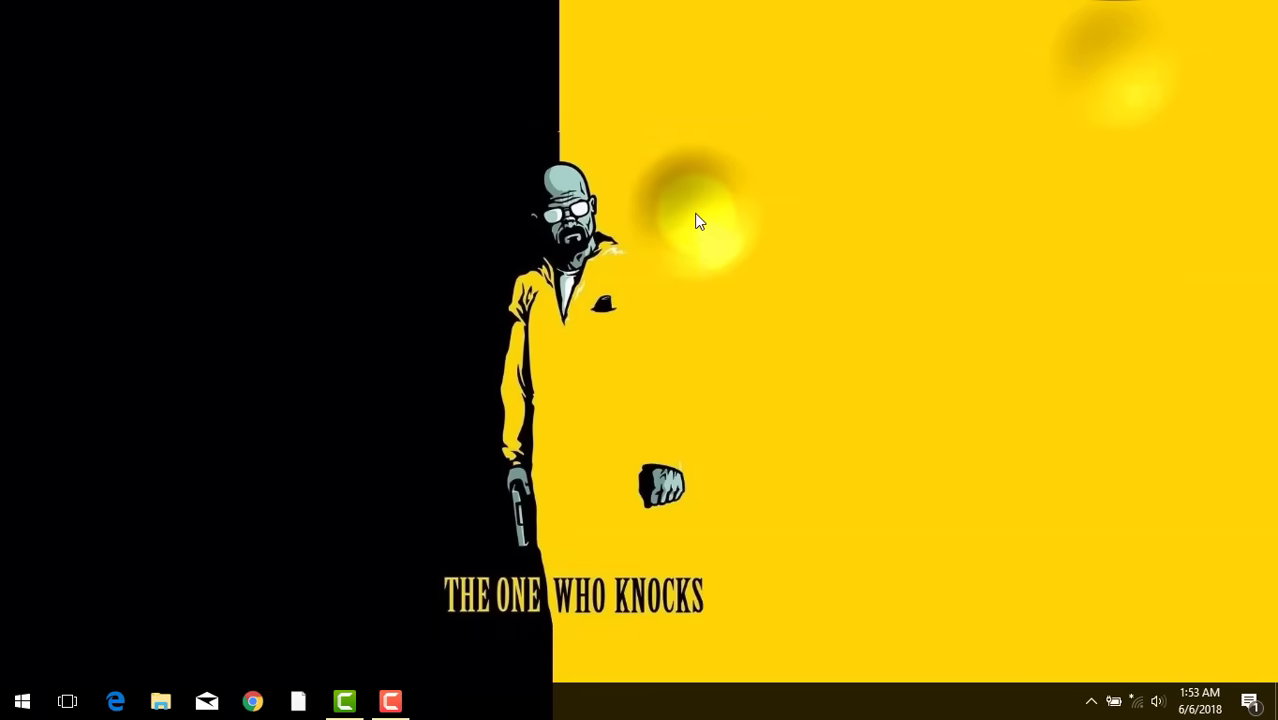
Open File Explorer on This PC and briefly view USB Drive (D:)'s files.
{"action": "right_click", "coordinate": [700, 215]}
{"action": "left_click", "coordinate": [741, 269]}
{"action": "left_click", "coordinate": [163, 703]}
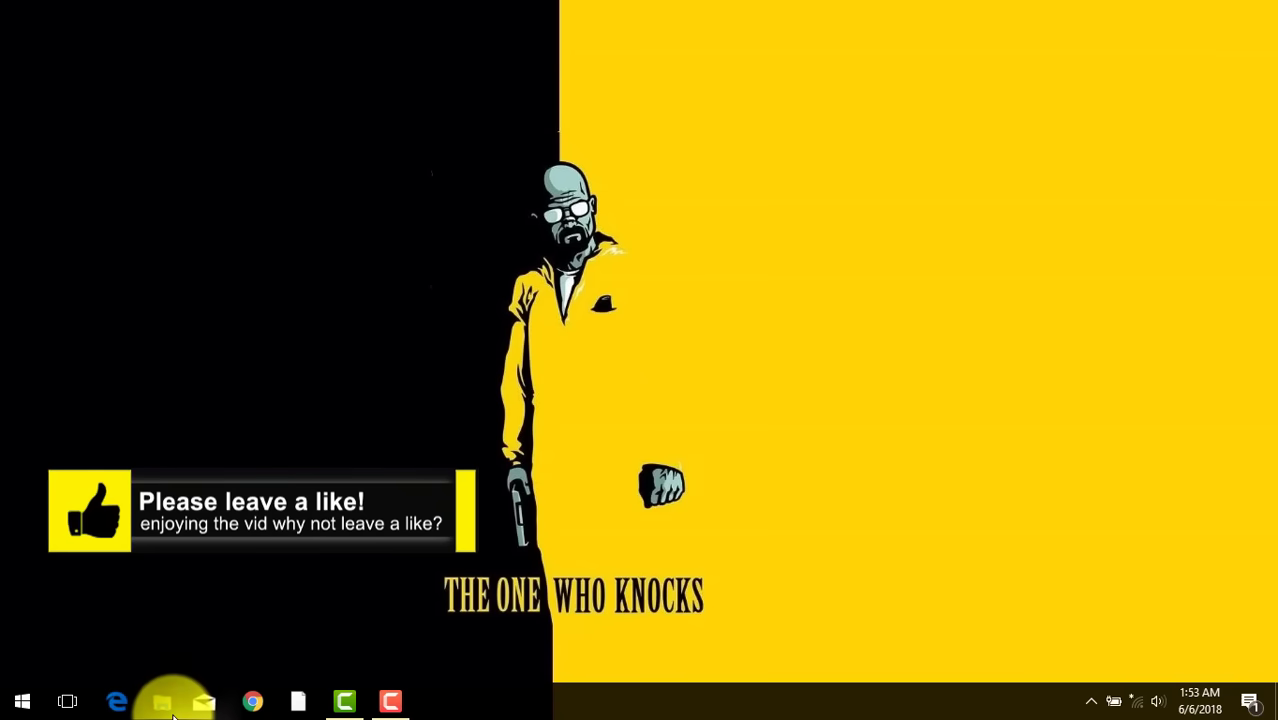
{"action": "left_click", "coordinate": [55, 430]}
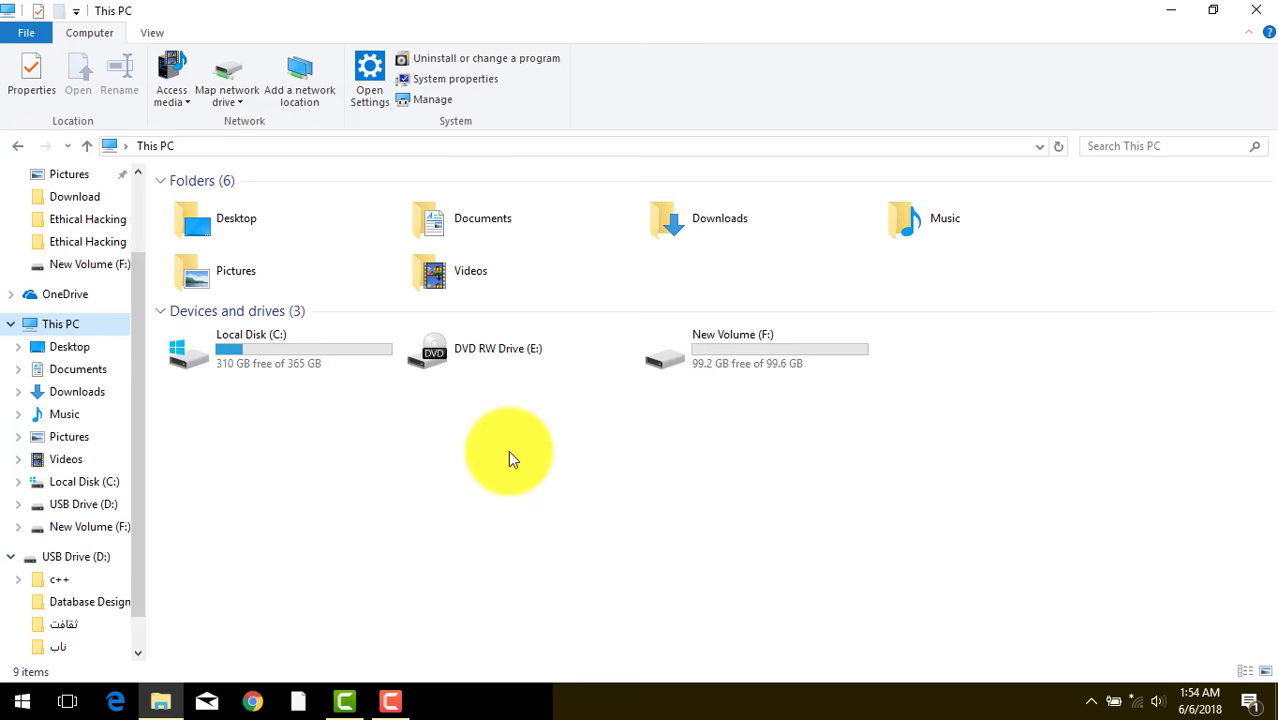
{"action": "left_click", "coordinate": [484, 352]}
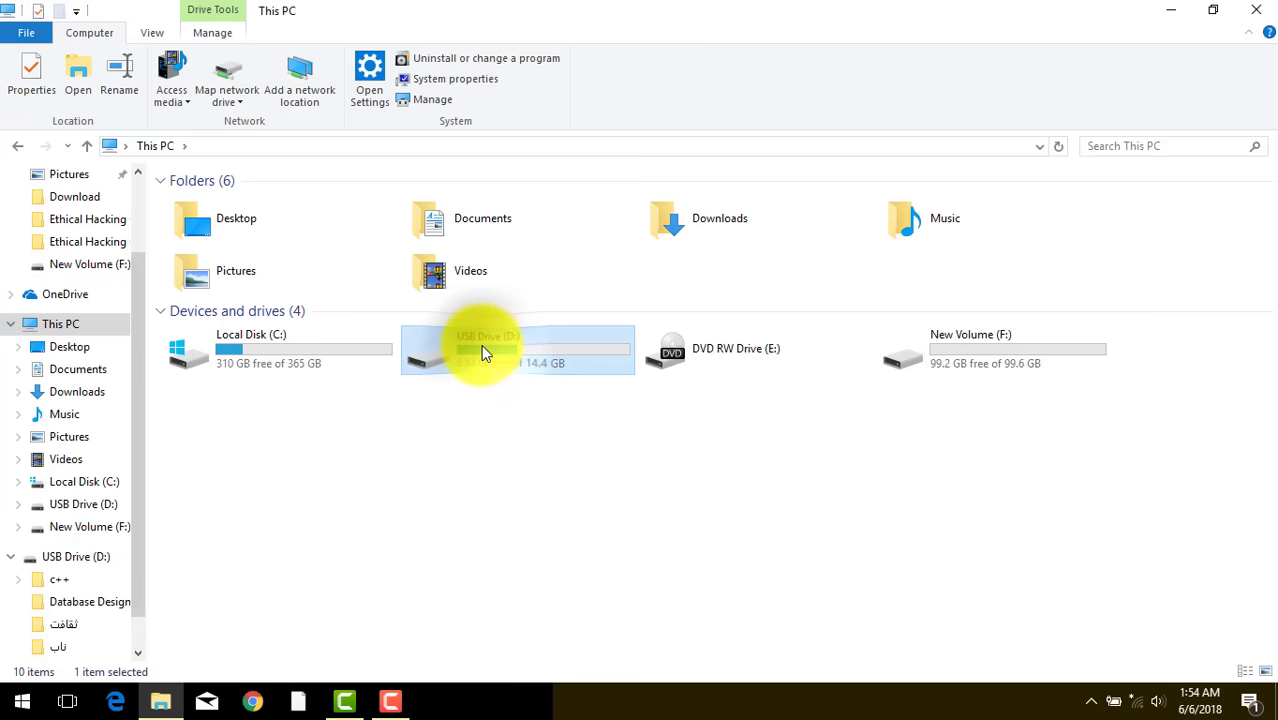
{"action": "right_click", "coordinate": [432, 345]}
{"action": "left_click", "coordinate": [535, 523]}
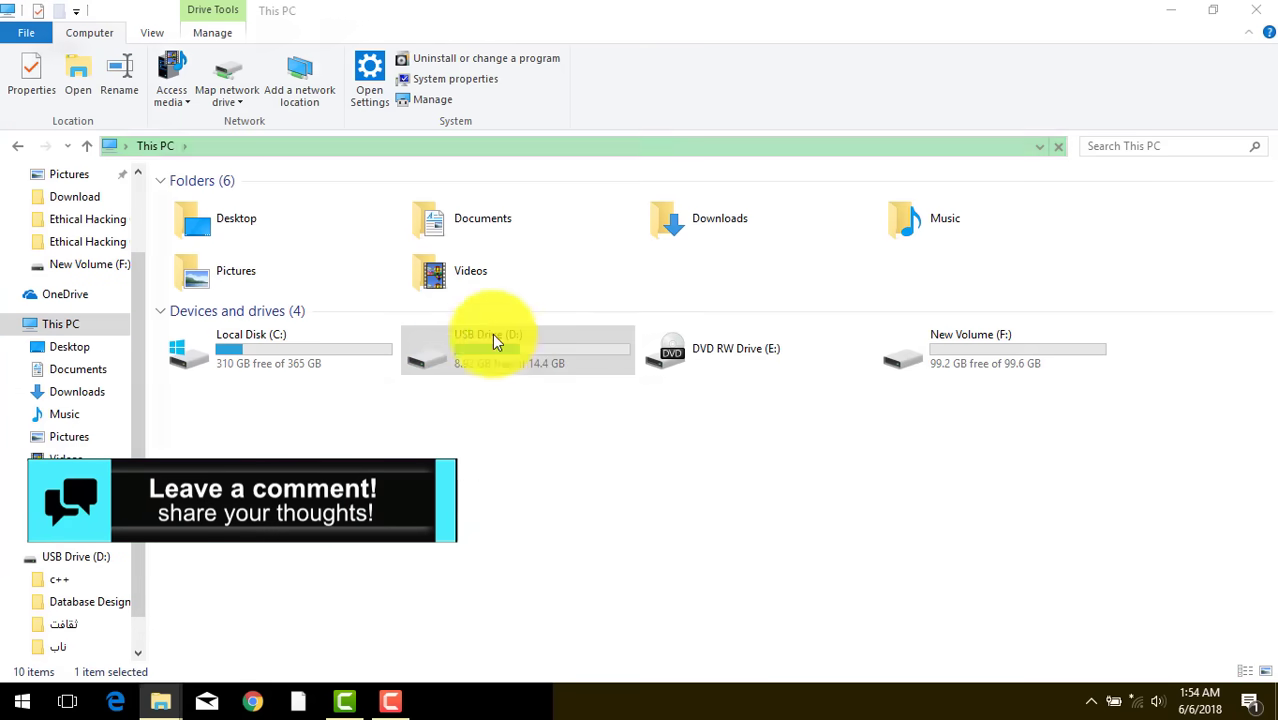
{"action": "double_click", "coordinate": [491, 340]}
{"action": "left_click", "coordinate": [50, 393]}
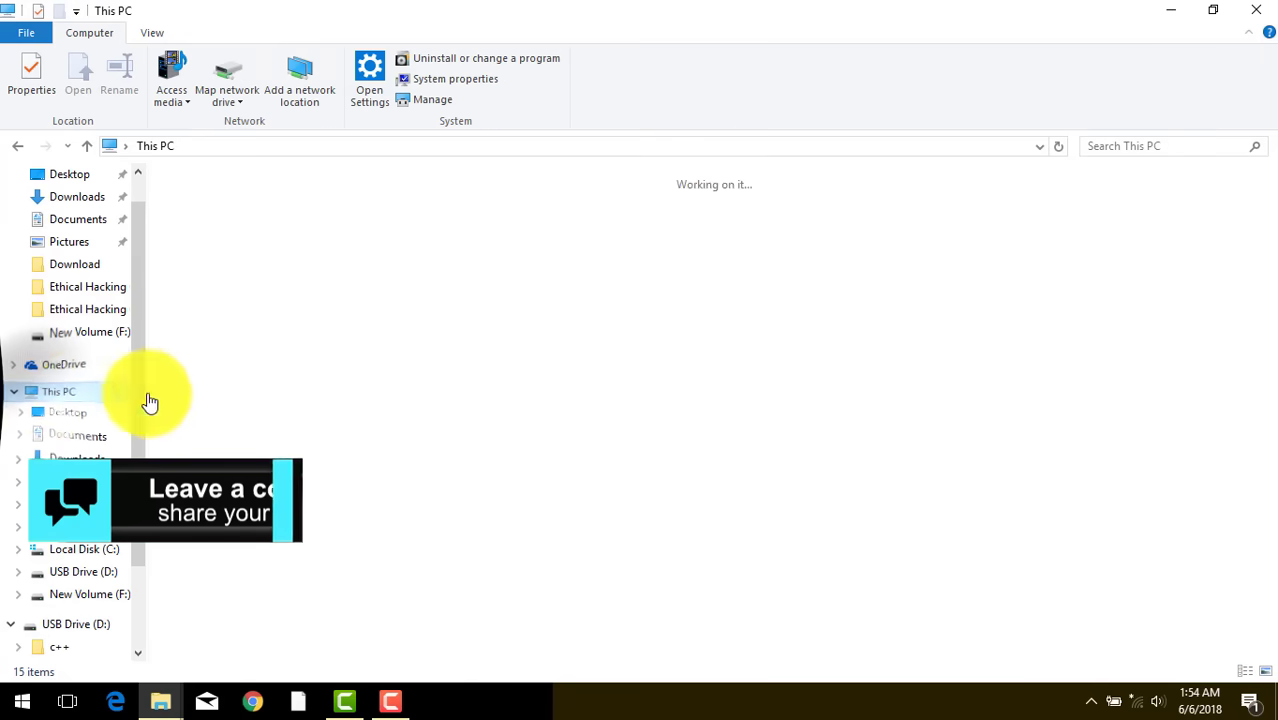
Format USB Drive (D:) with restored FAT32 defaults, dismiss the write-protected error, and close Format.
{"action": "left_click", "coordinate": [496, 349]}
{"action": "right_click", "coordinate": [496, 349]}
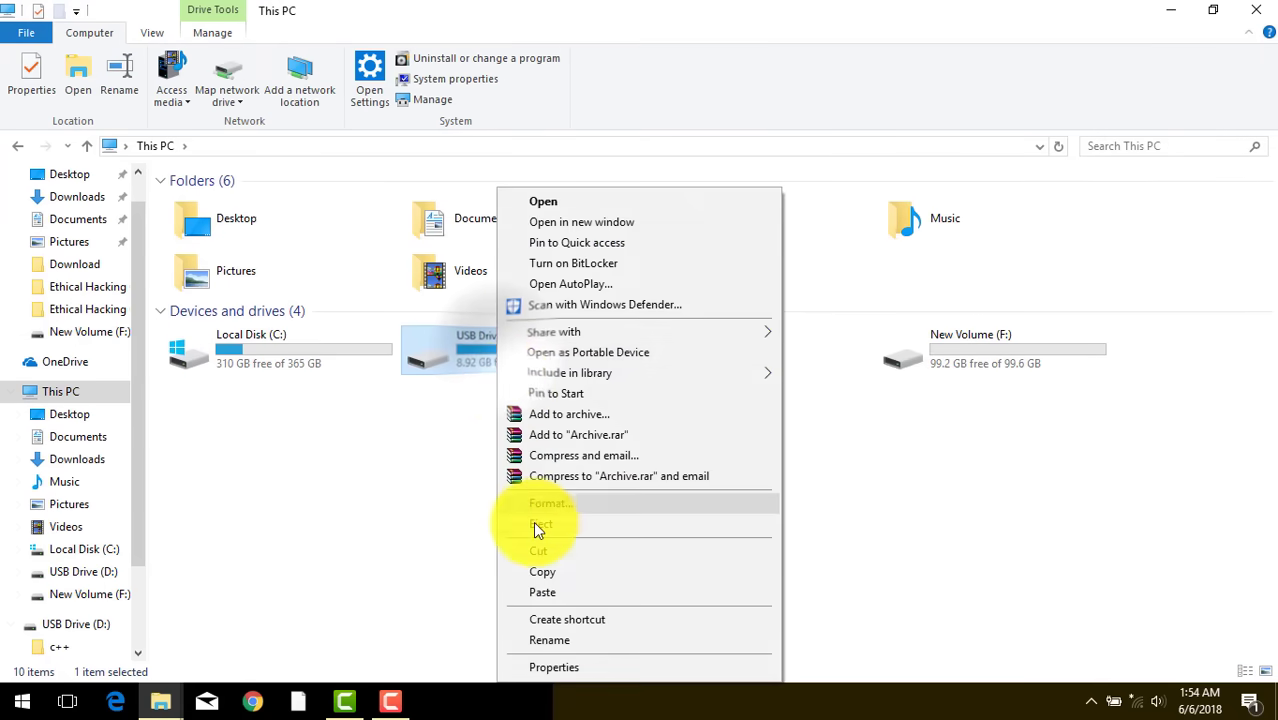
{"action": "left_click", "coordinate": [535, 508]}
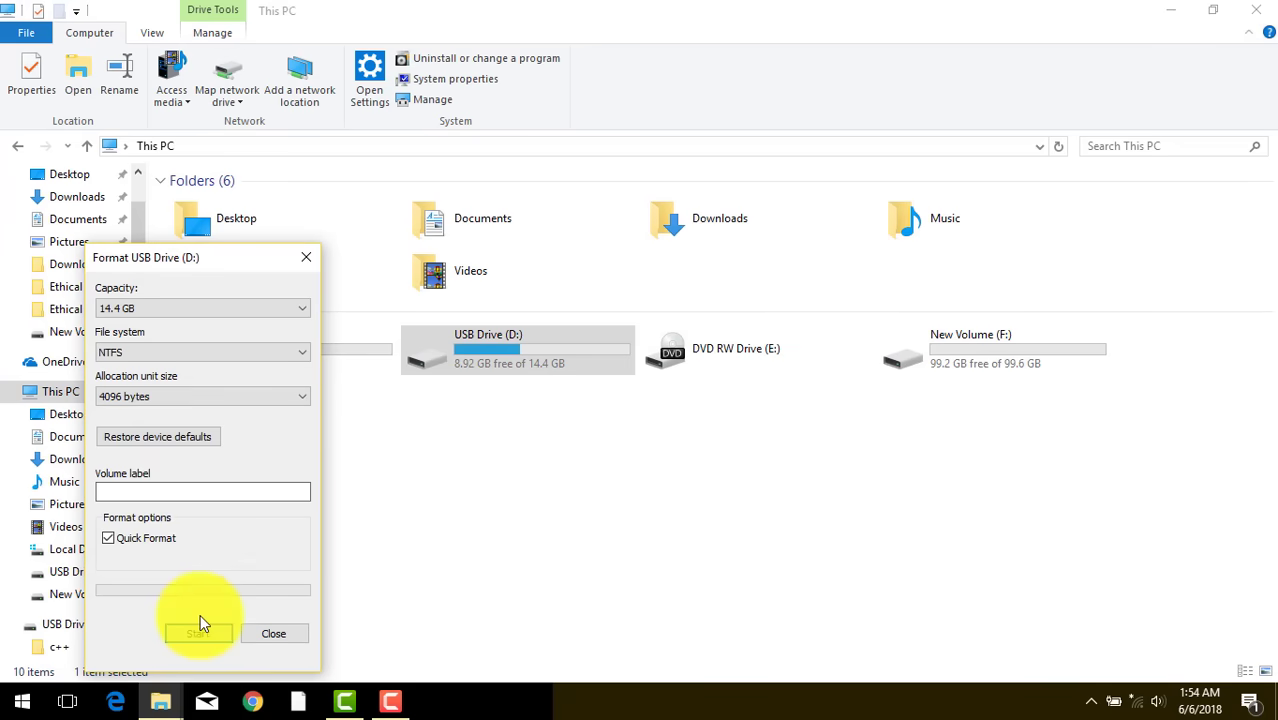
{"action": "left_click", "coordinate": [157, 436]}
{"action": "left_click", "coordinate": [205, 632]}
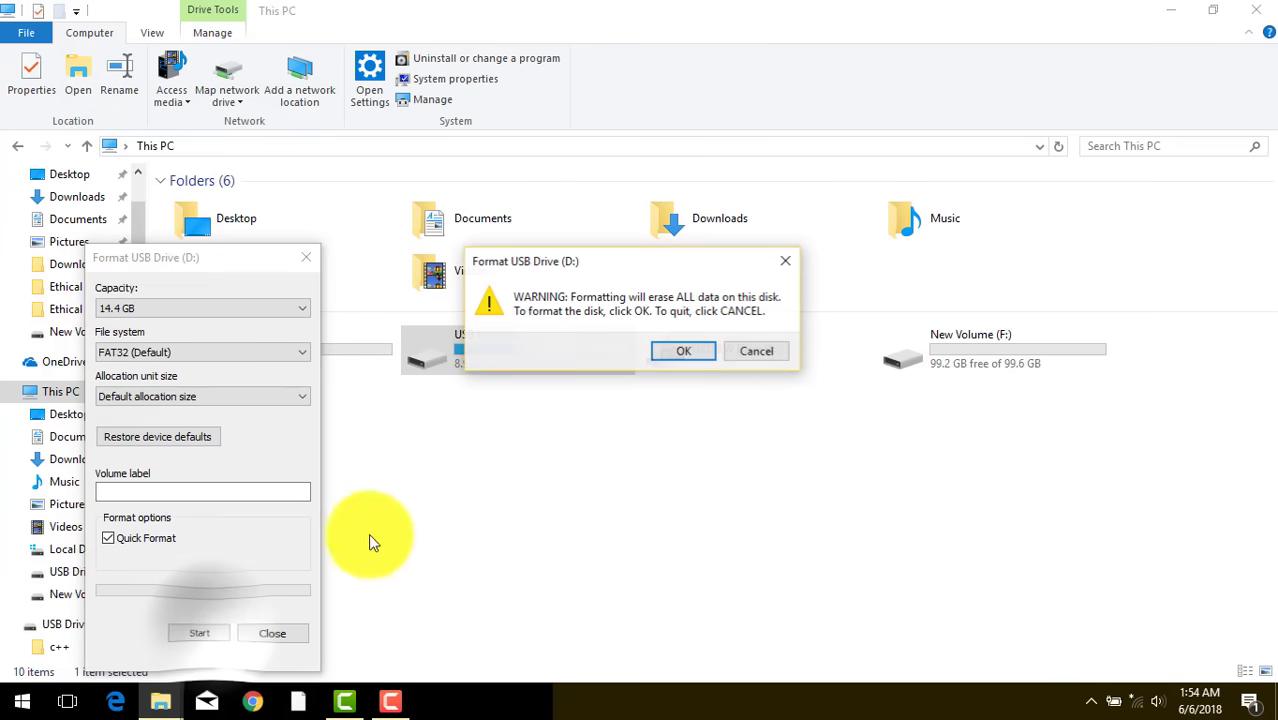
{"action": "left_click", "coordinate": [675, 350]}
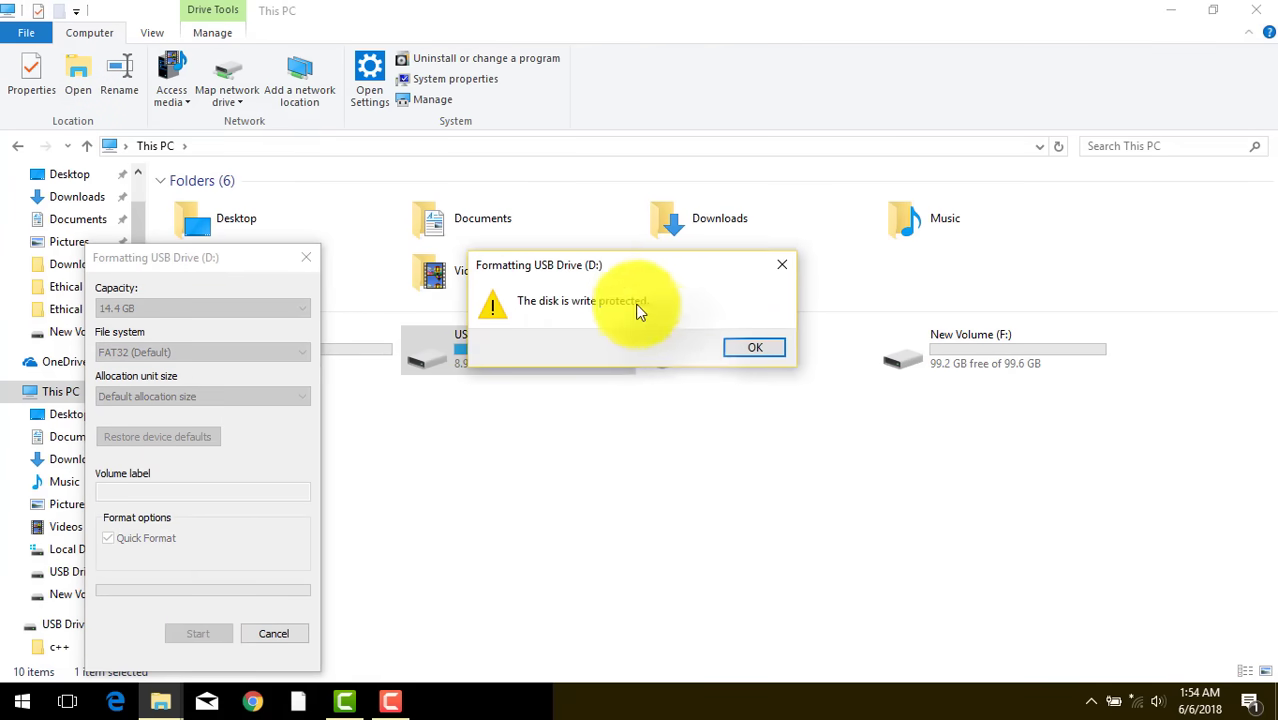
{"action": "left_click_drag", "start_coordinate": [622, 271], "coordinate": [556, 267]}
{"action": "left_click", "coordinate": [695, 348]}
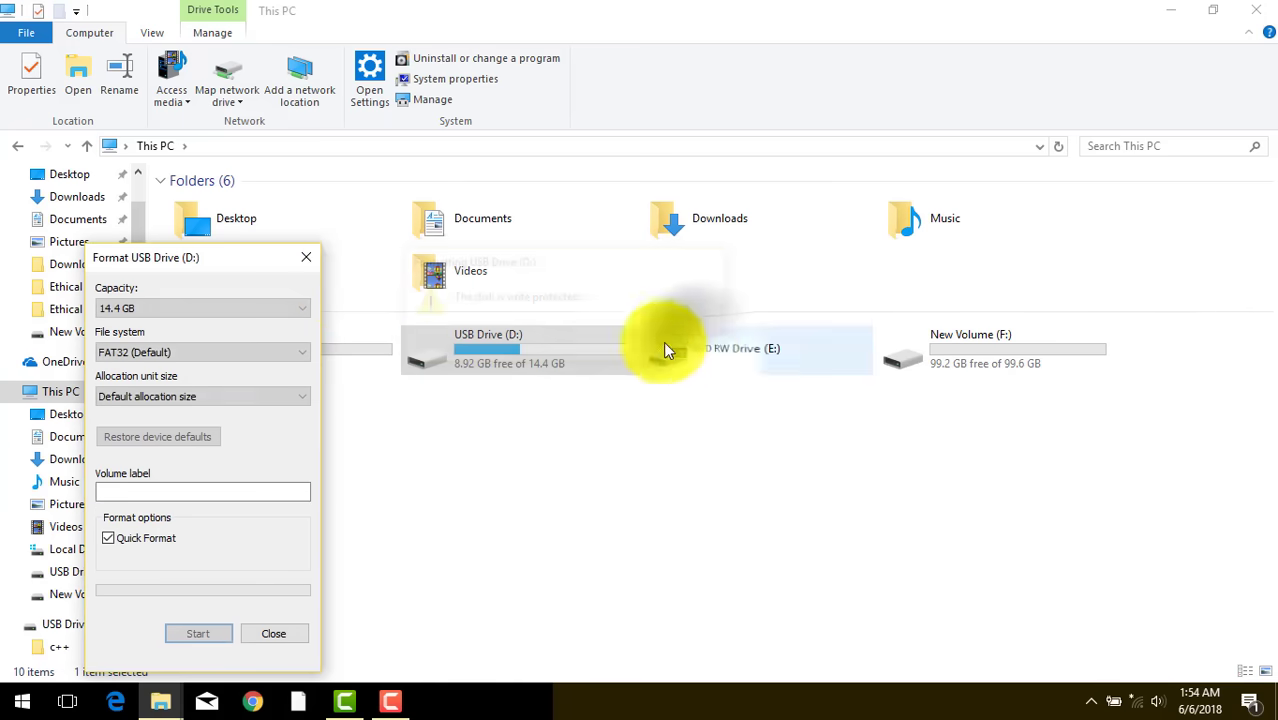
{"action": "left_click", "coordinate": [306, 257]}
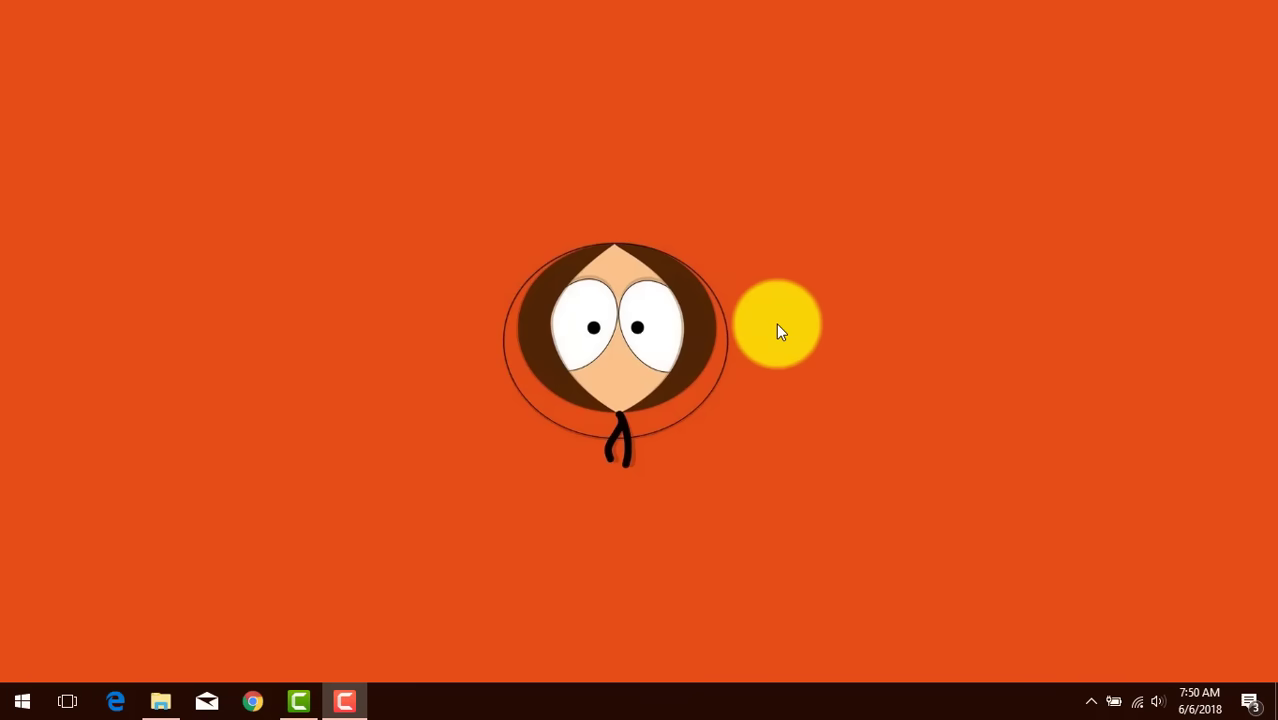
Search the Start menu for regedit and run Registry Editor.
{"action": "key", "text": "super"}
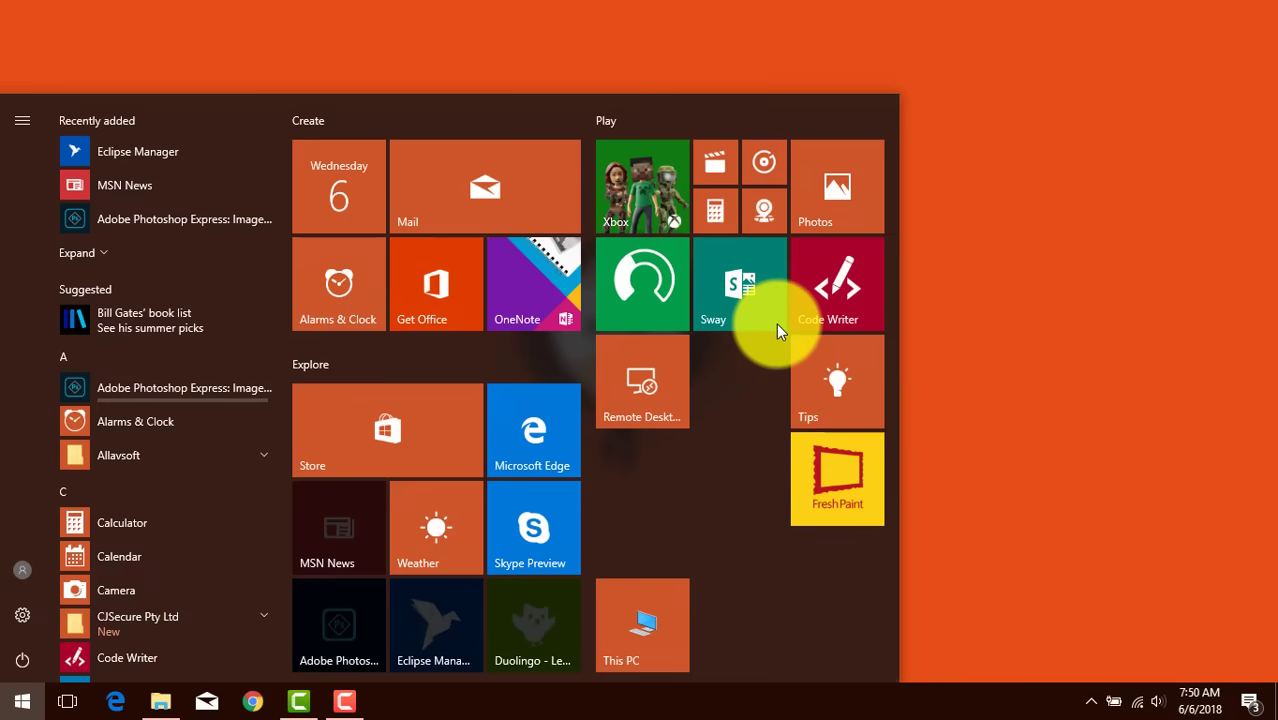
{"action": "type", "text": "re"}
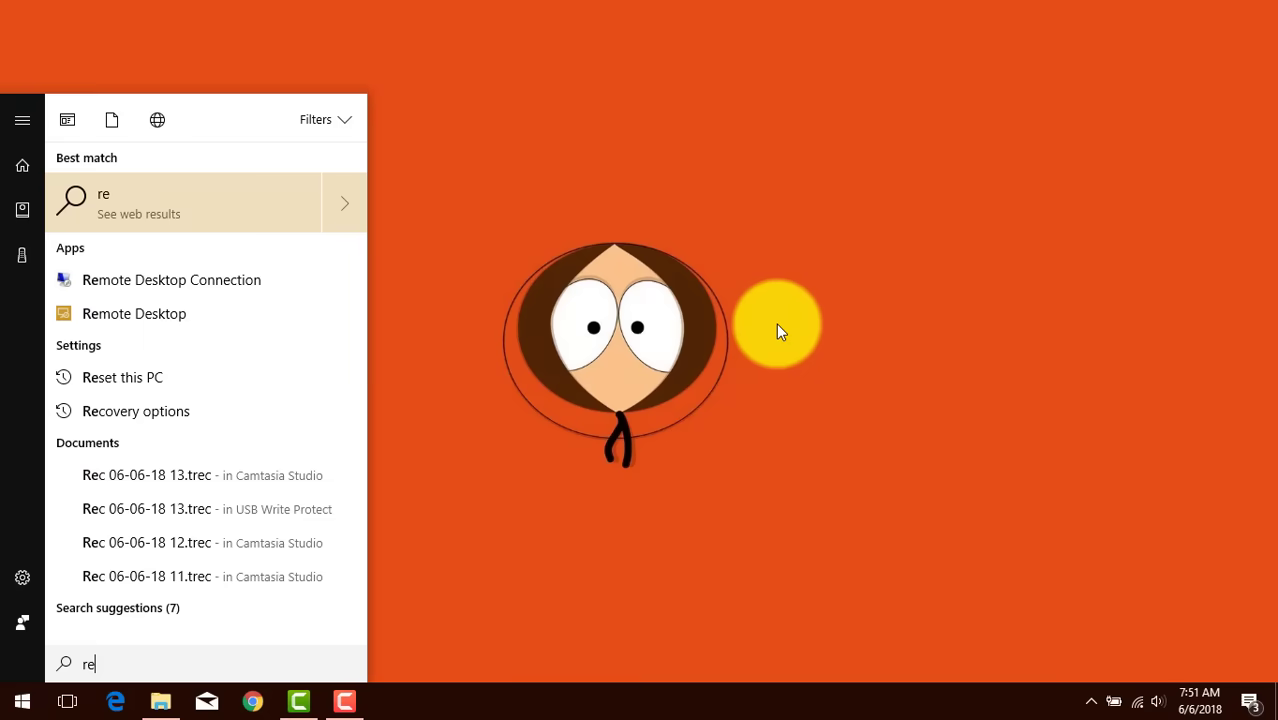
{"action": "type", "text": "gedit"}
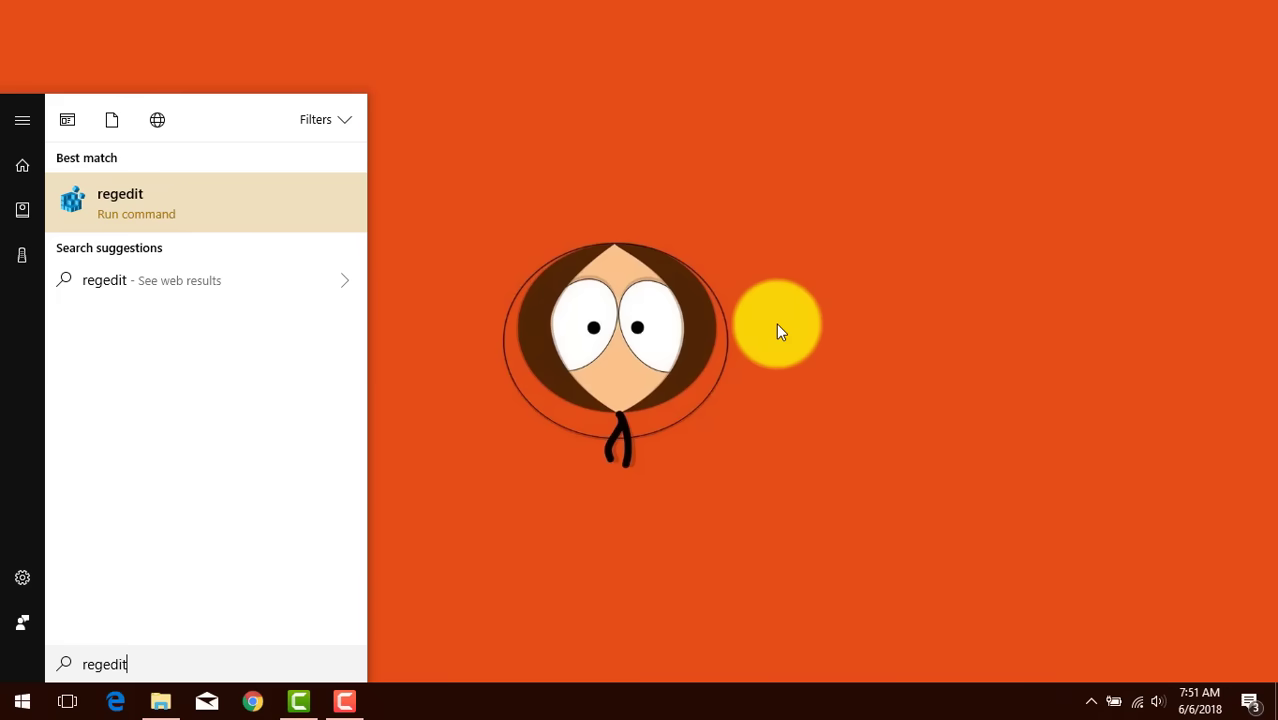
{"action": "left_click", "coordinate": [285, 207]}
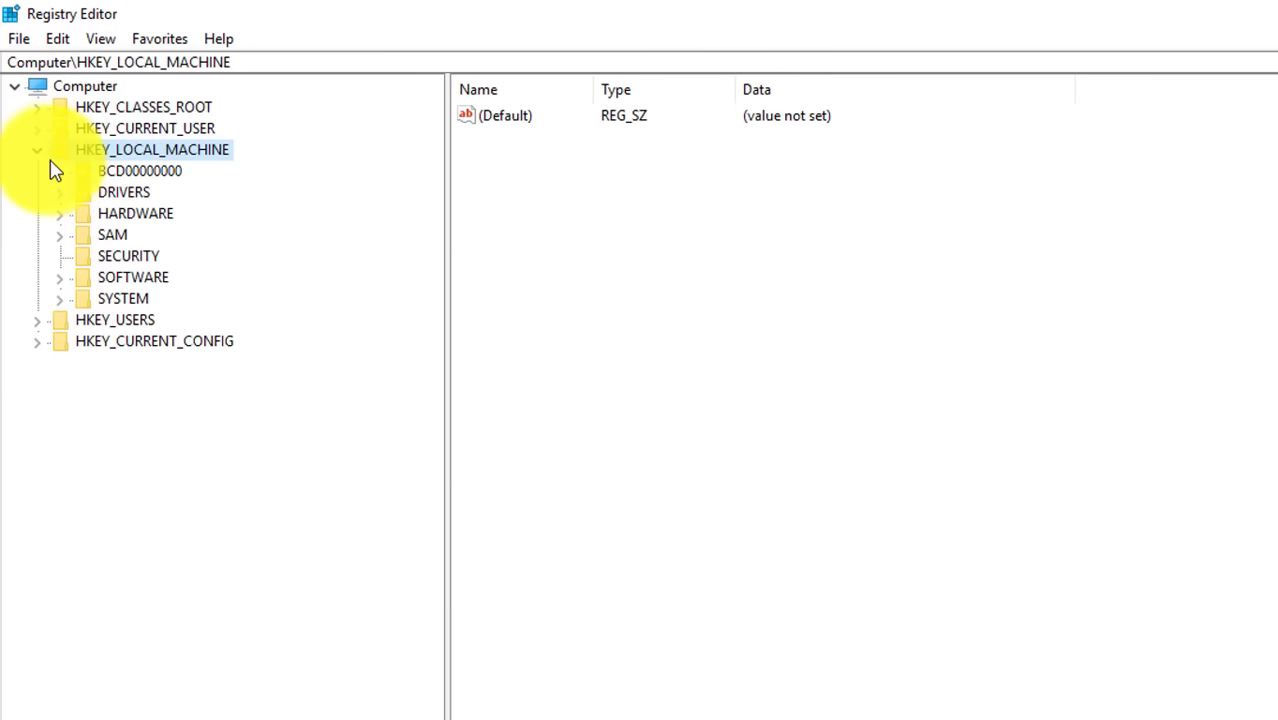
Expand HKEY_LOCAL_MACHINE > SYSTEM > CurrentControlSet > Control in the key tree.
{"action": "left_click", "coordinate": [37, 150]}
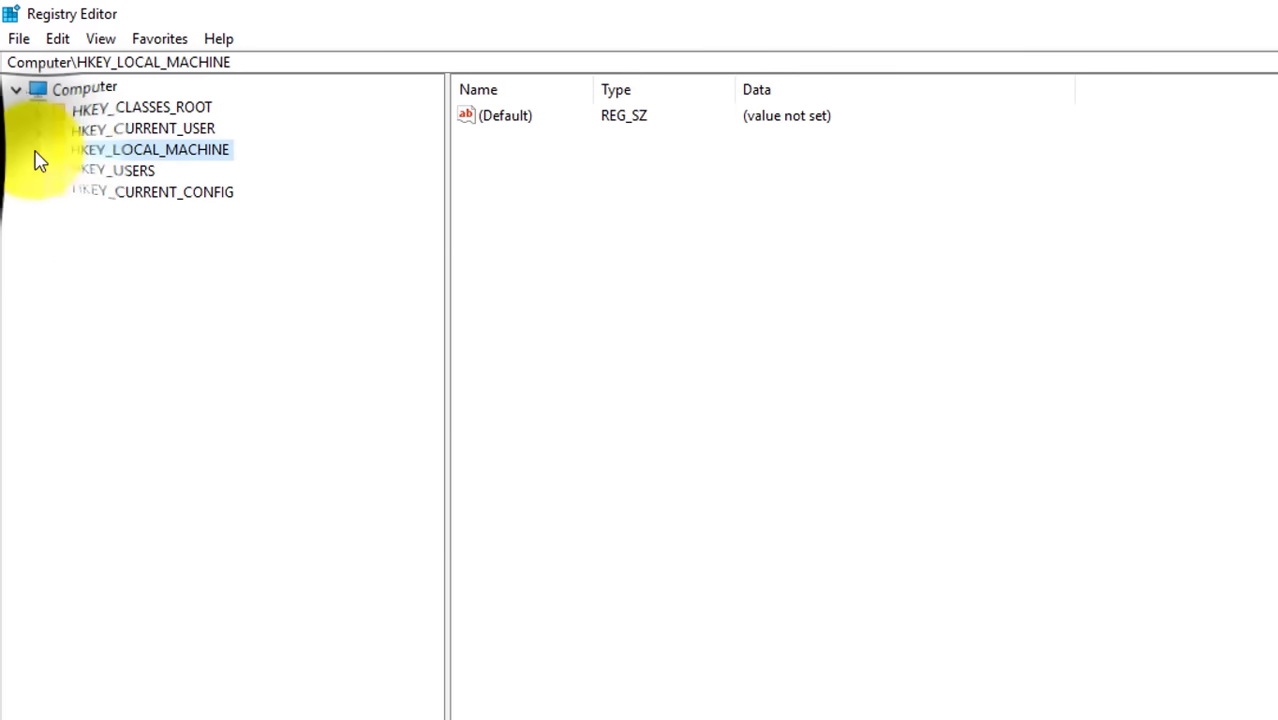
{"action": "double_click", "coordinate": [206, 160]}
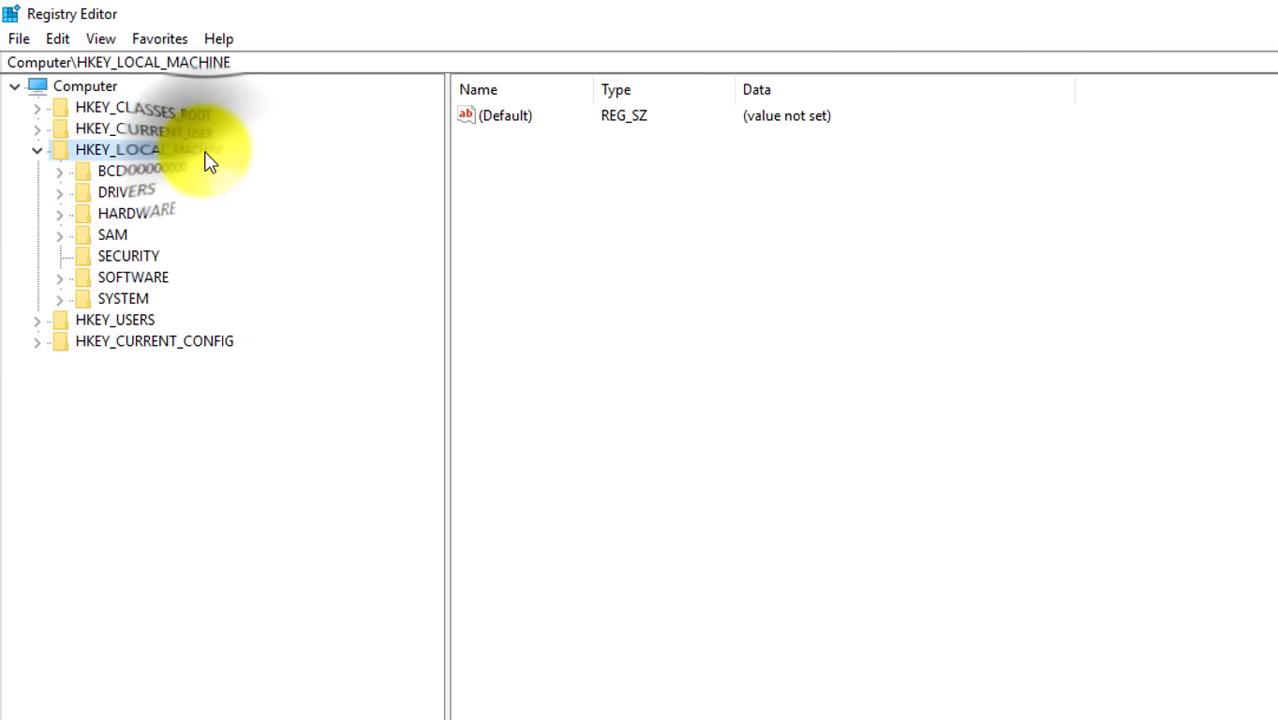
{"action": "left_click", "coordinate": [138, 299]}
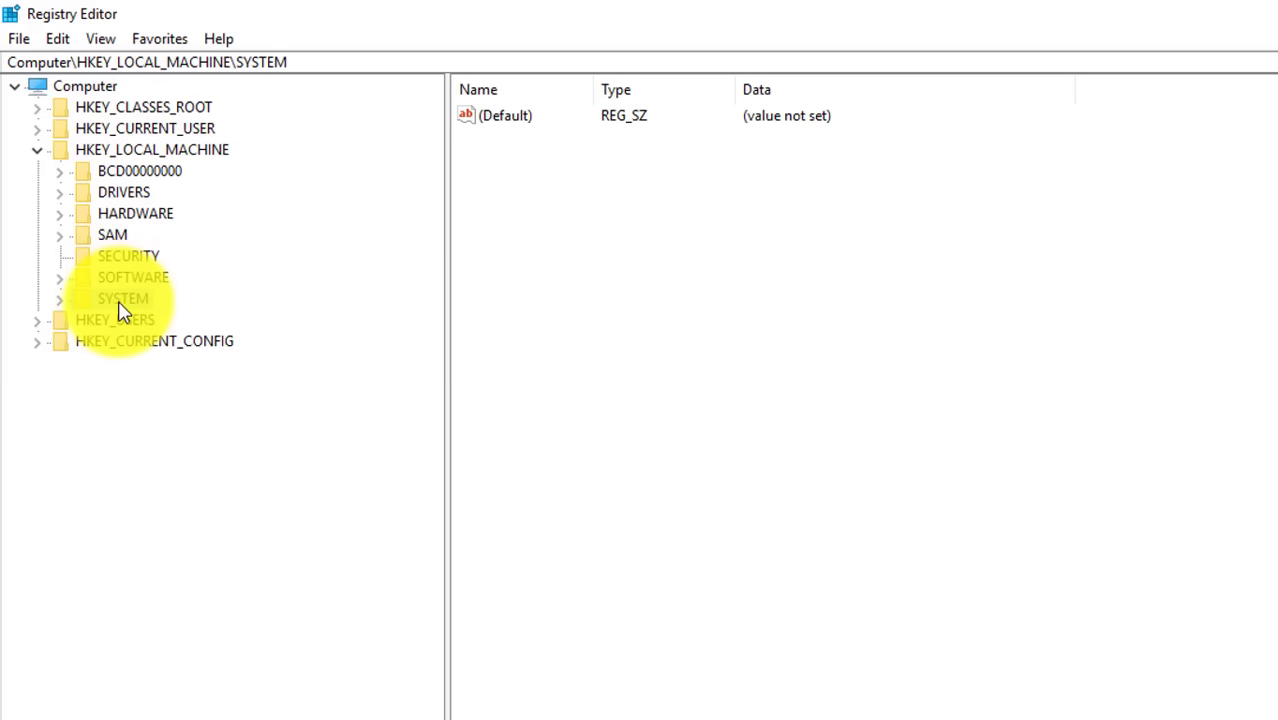
{"action": "double_click", "coordinate": [122, 301]}
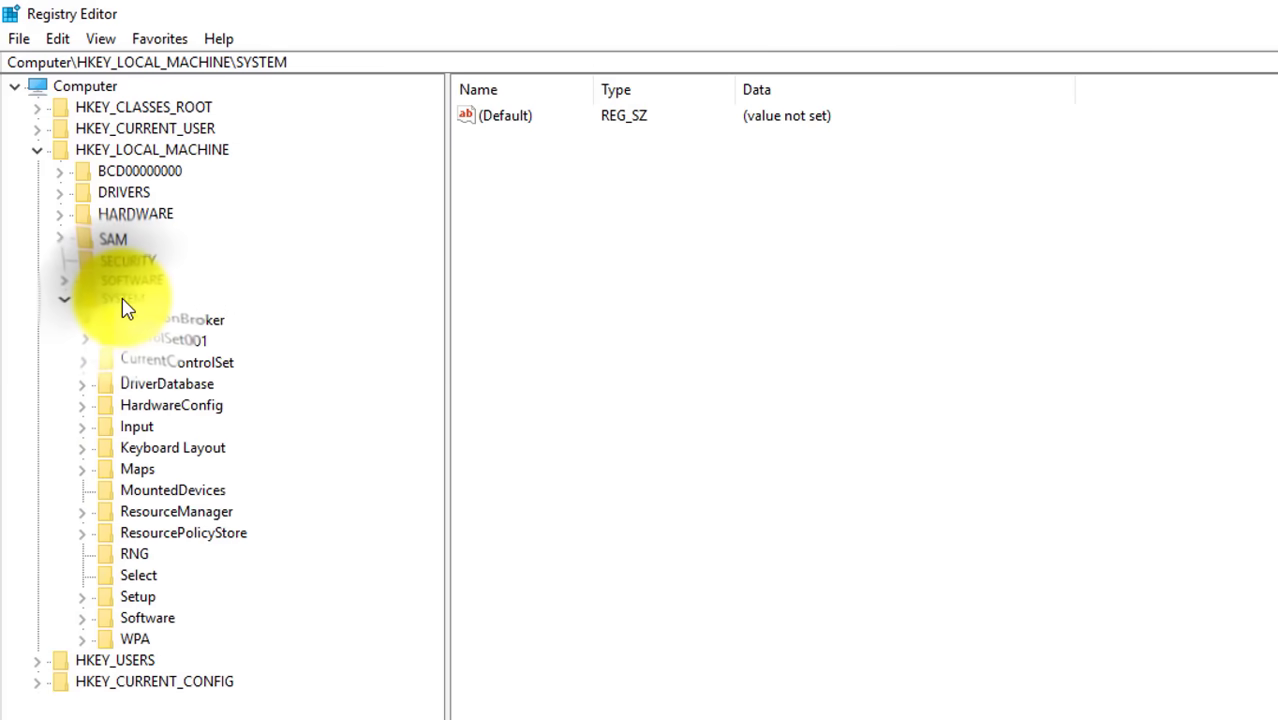
{"action": "left_click", "coordinate": [148, 364]}
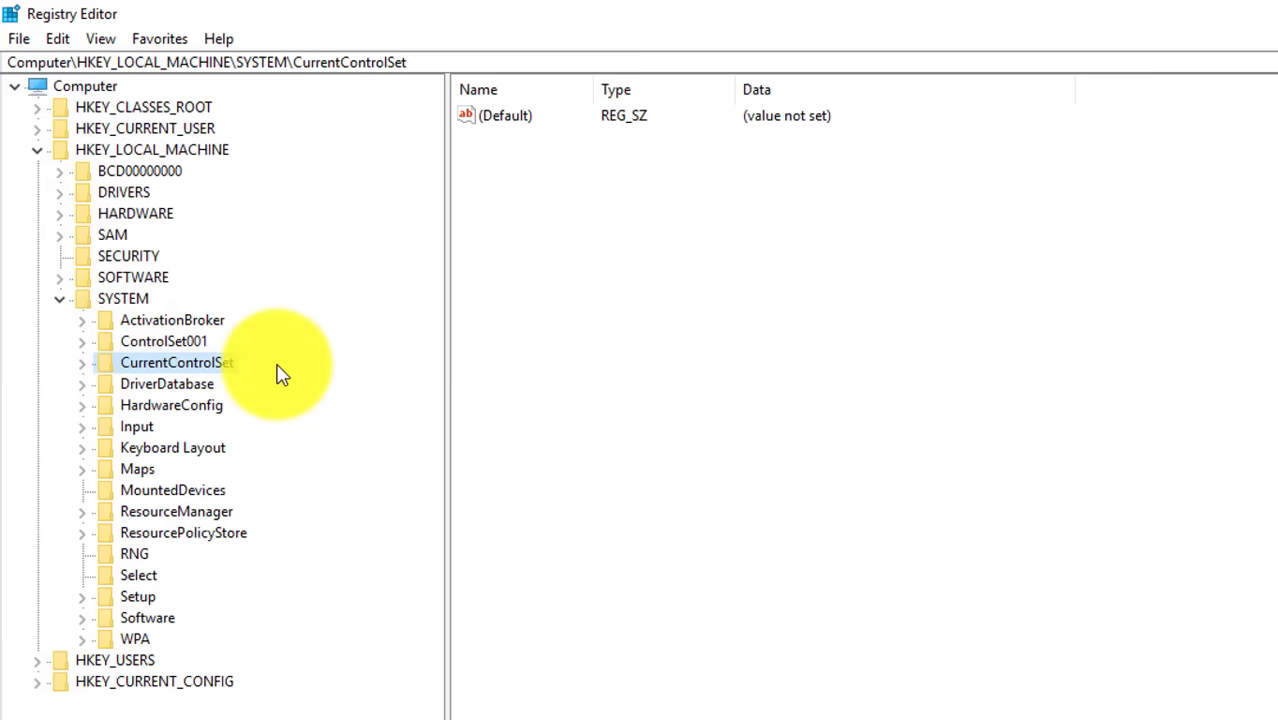
{"action": "double_click", "coordinate": [142, 365]}
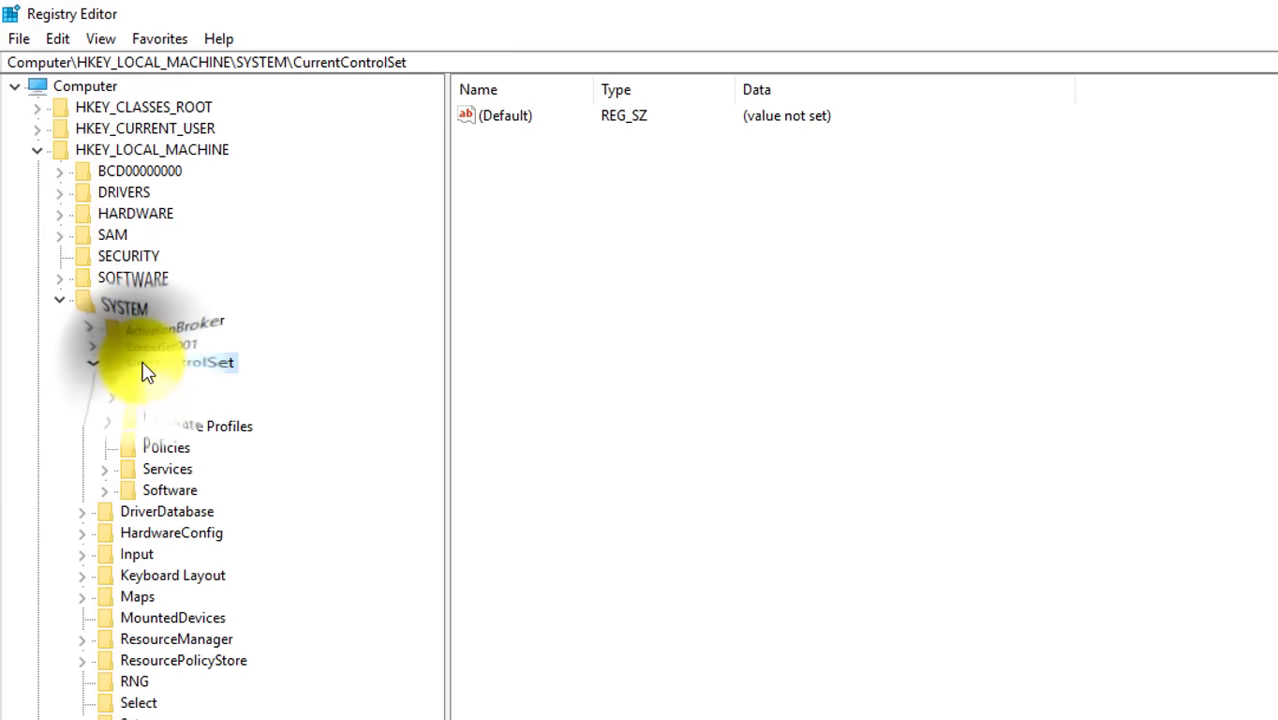
{"action": "left_click", "coordinate": [160, 390]}
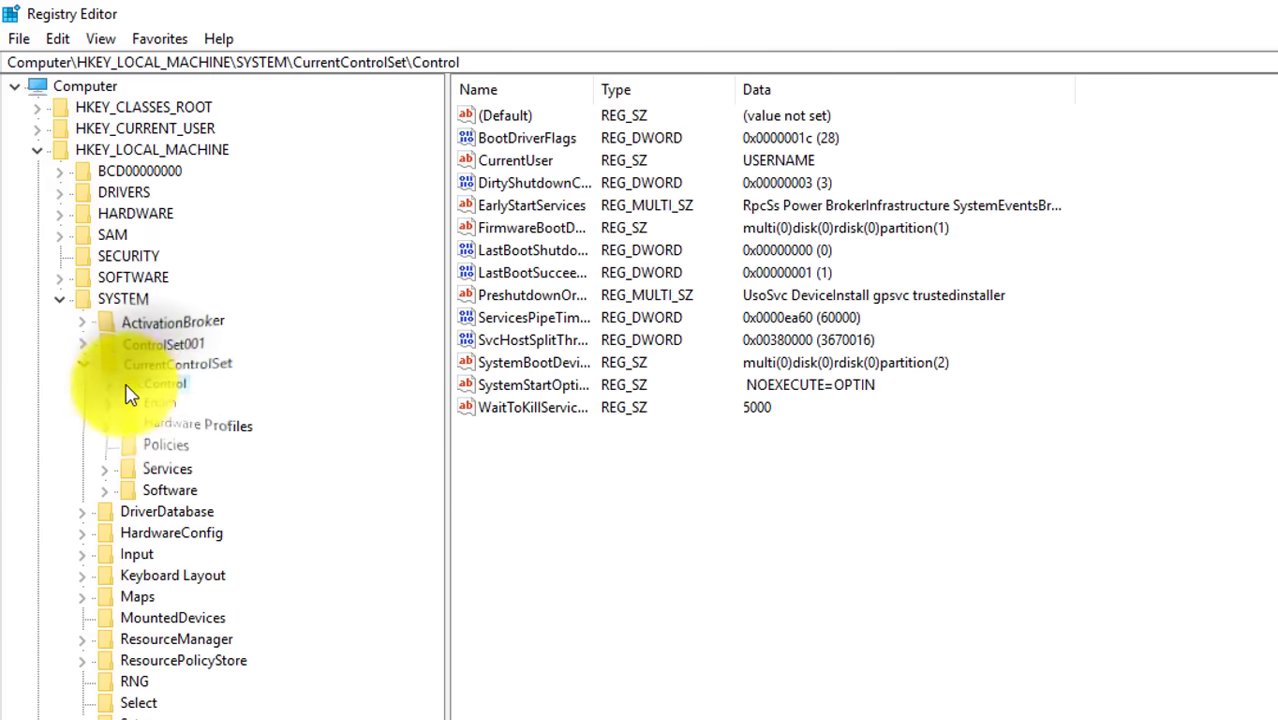
{"action": "left_click", "coordinate": [108, 388]}
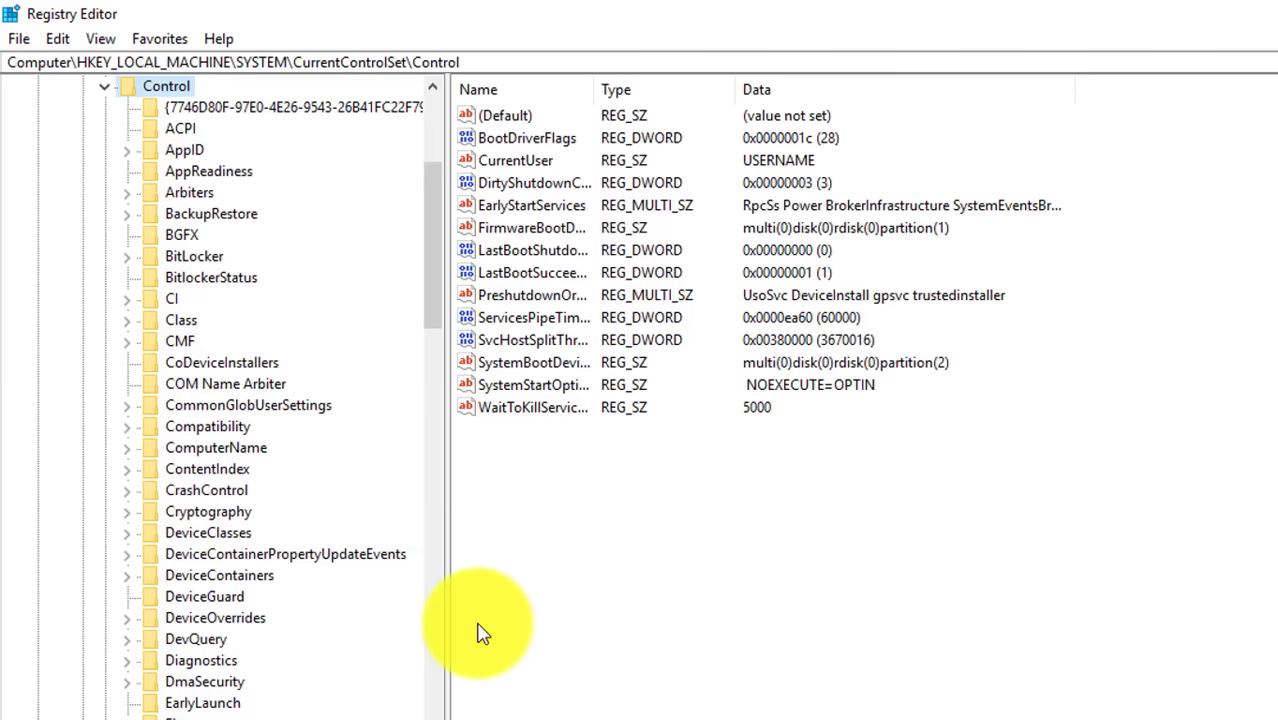
Widen the tree pane and select the Storage key, which holds only an unset (Default) value.
{"action": "left_click_drag", "start_coordinate": [448, 448], "coordinate": [542, 391]}
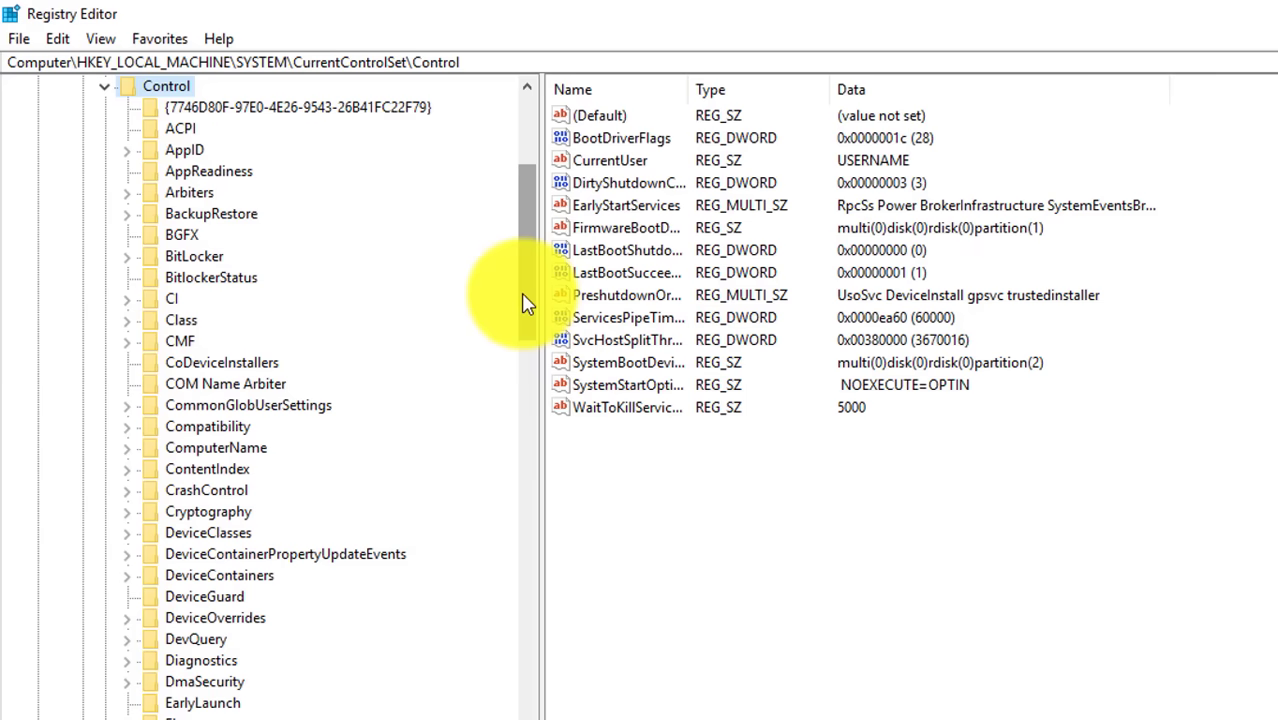
{"action": "left_click_drag", "start_coordinate": [529, 280], "coordinate": [314, 613]}
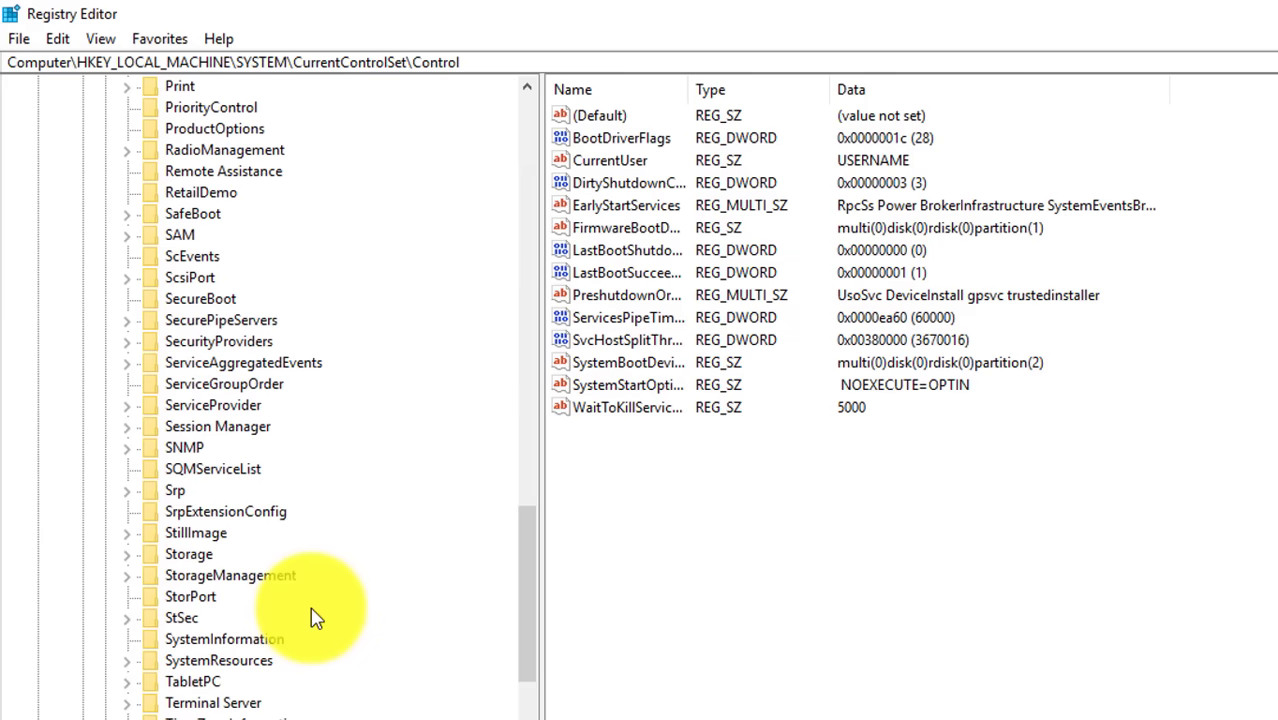
{"action": "left_click", "coordinate": [190, 556]}
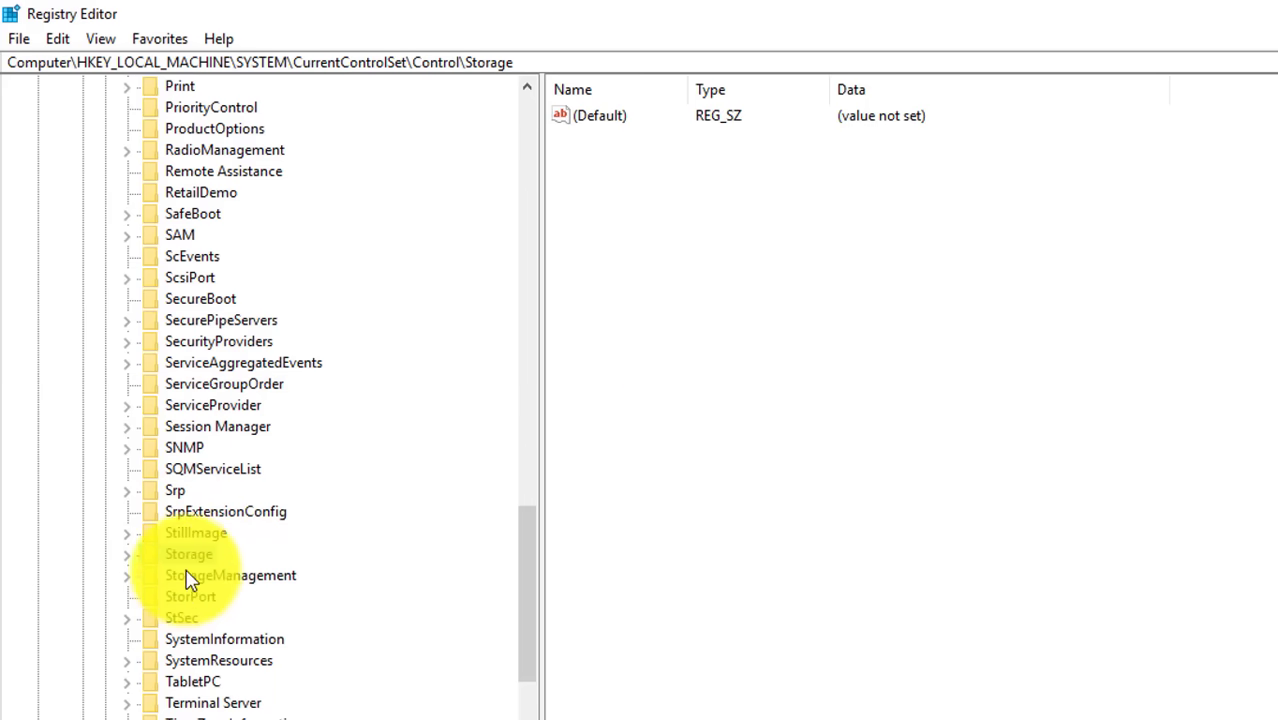
{"action": "left_click_drag", "start_coordinate": [525, 608], "coordinate": [499, 248]}
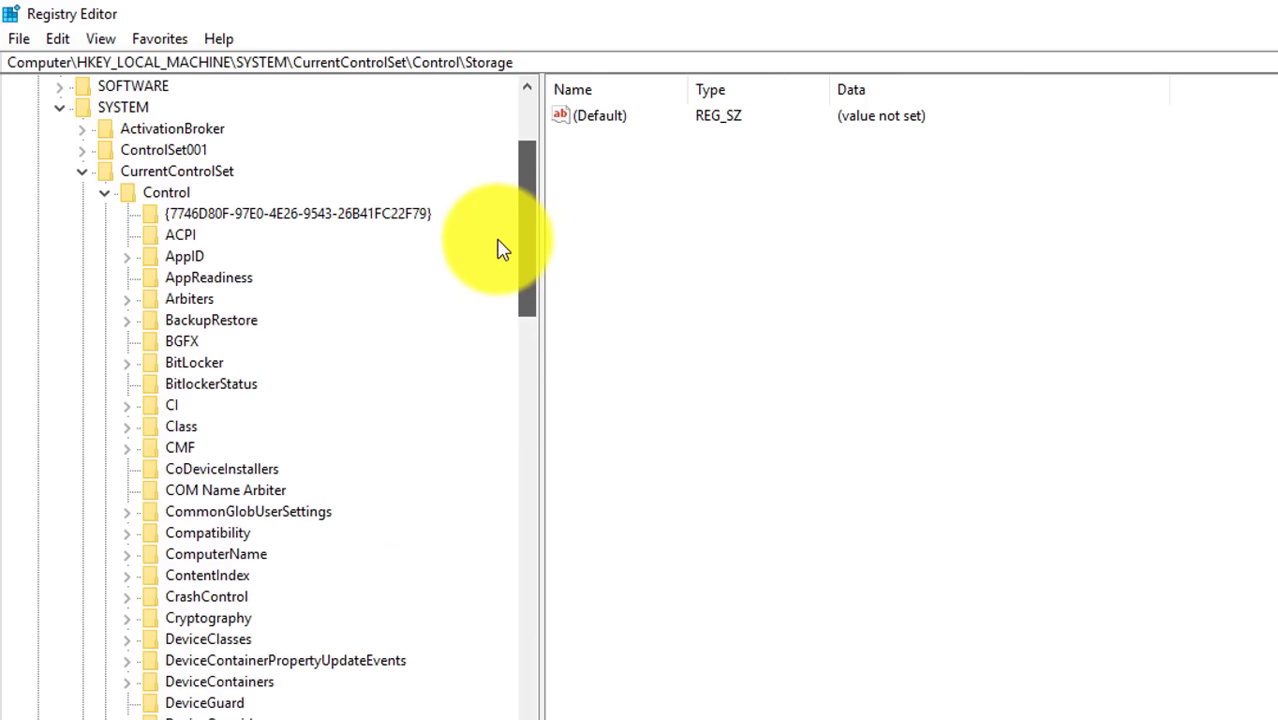
Create a new key named StorageDevicePolicies under Control.
{"action": "left_click", "coordinate": [172, 195]}
{"action": "right_click", "coordinate": [166, 198]}
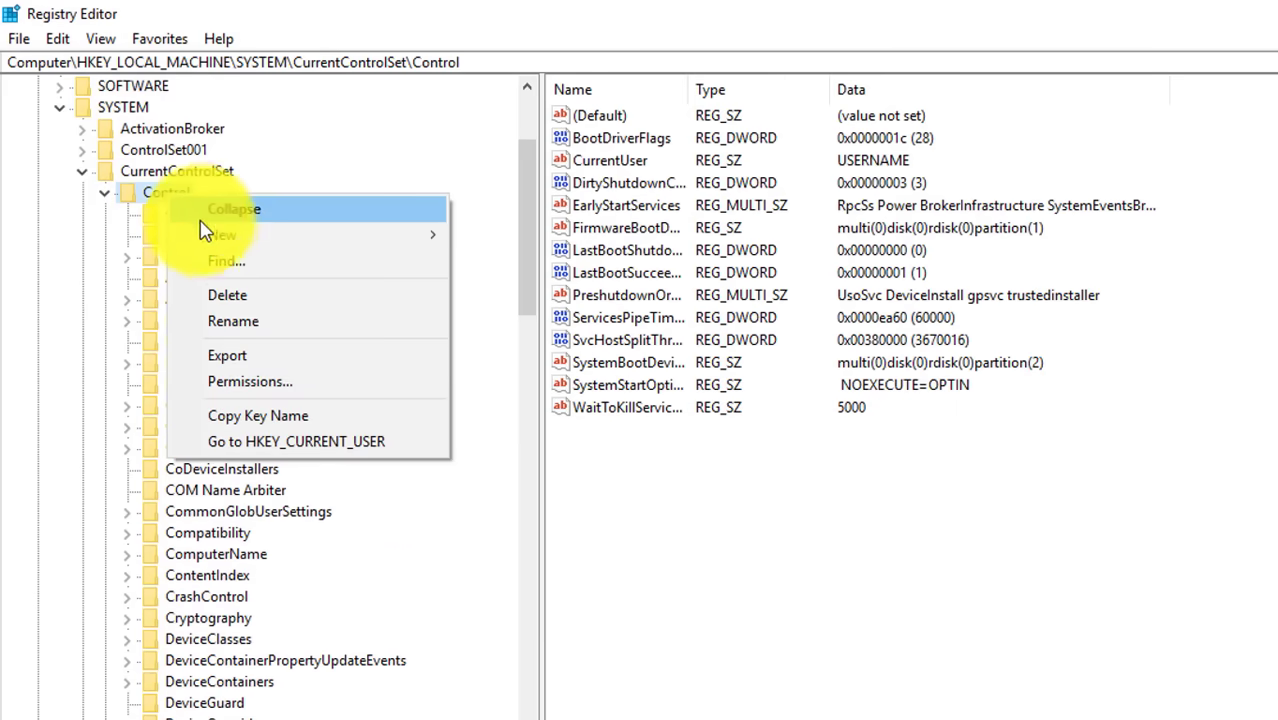
{"action": "mouse_move", "coordinate": [210, 234]}
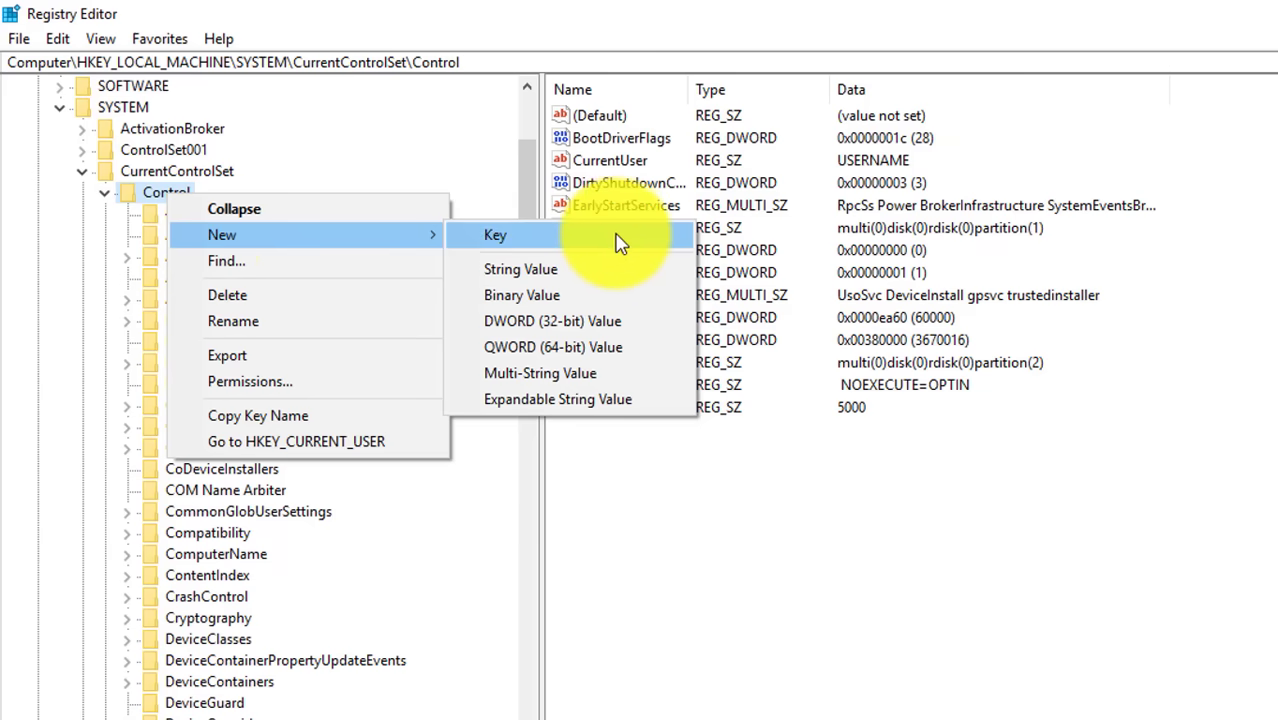
{"action": "left_click", "coordinate": [620, 243]}
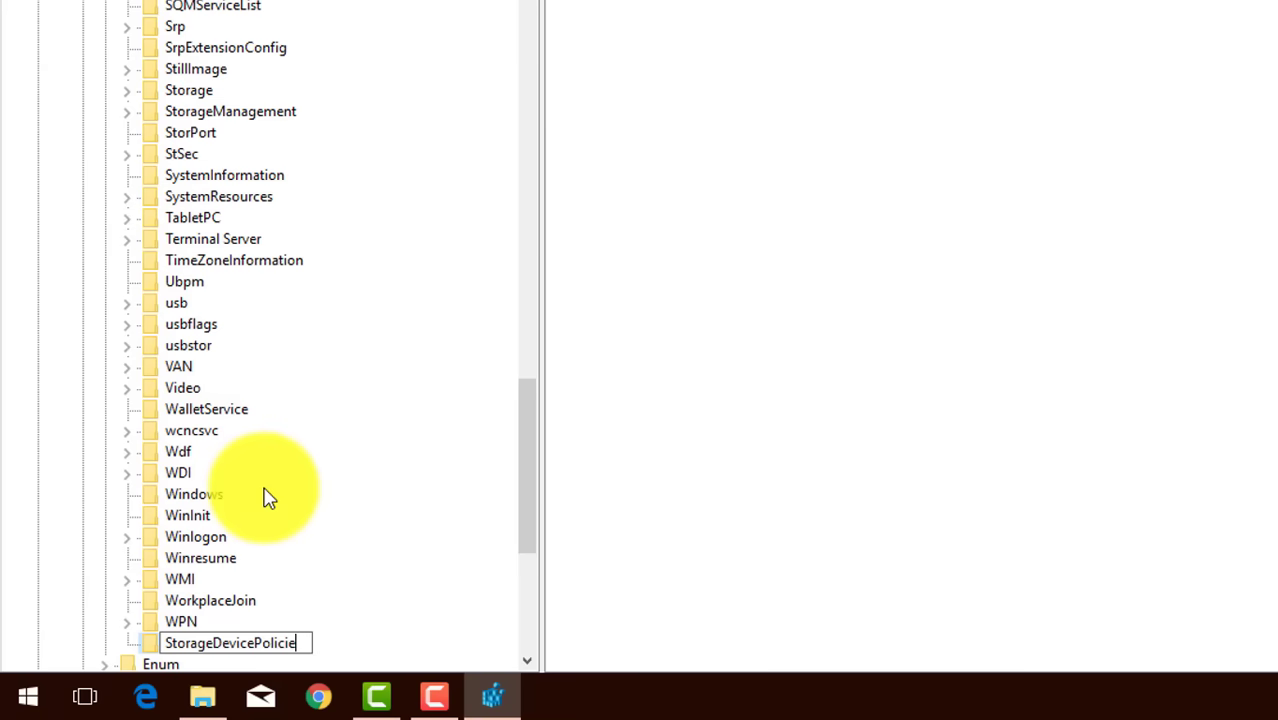
{"action": "key", "text": "Return"}
{"action": "scroll", "coordinate": [240, 450], "scroll_direction": "down", "scroll_amount": 4}
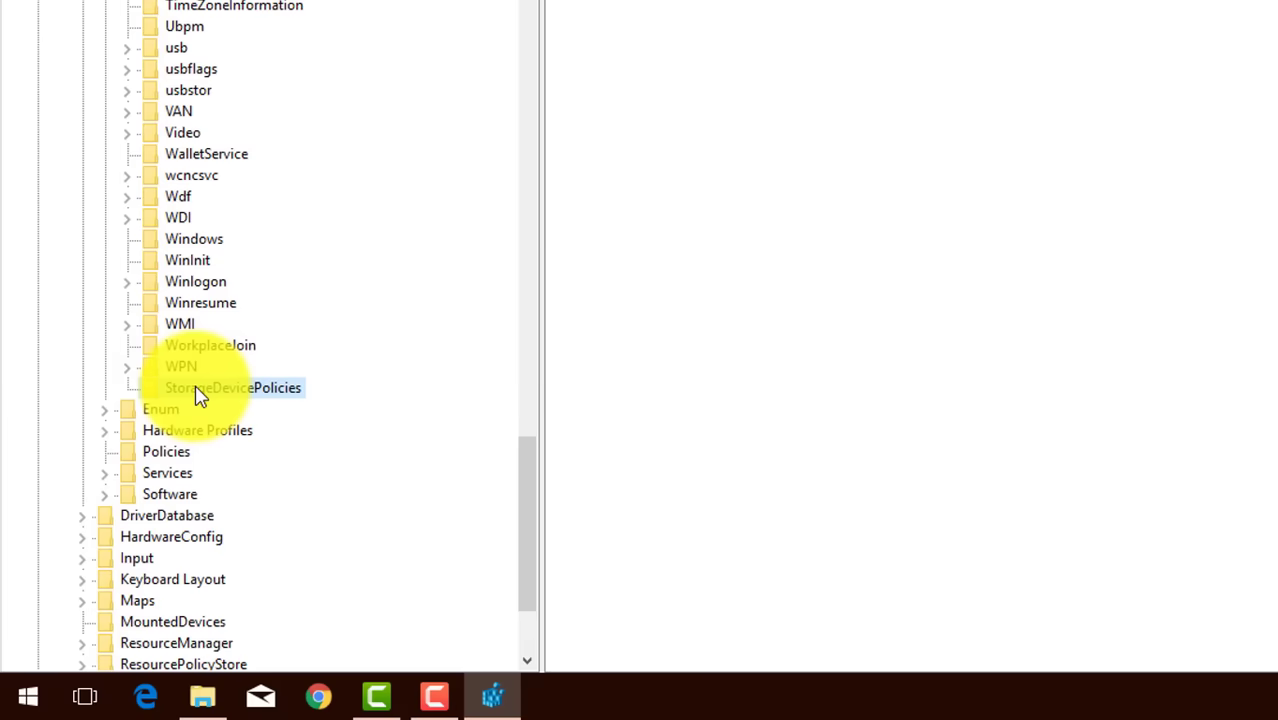
Add a QWORD (64-bit) value named WriteProtect, set to 0, to StorageDevicePolicies.
{"action": "right_click", "coordinate": [195, 390]}
{"action": "mouse_move", "coordinate": [239, 436]}
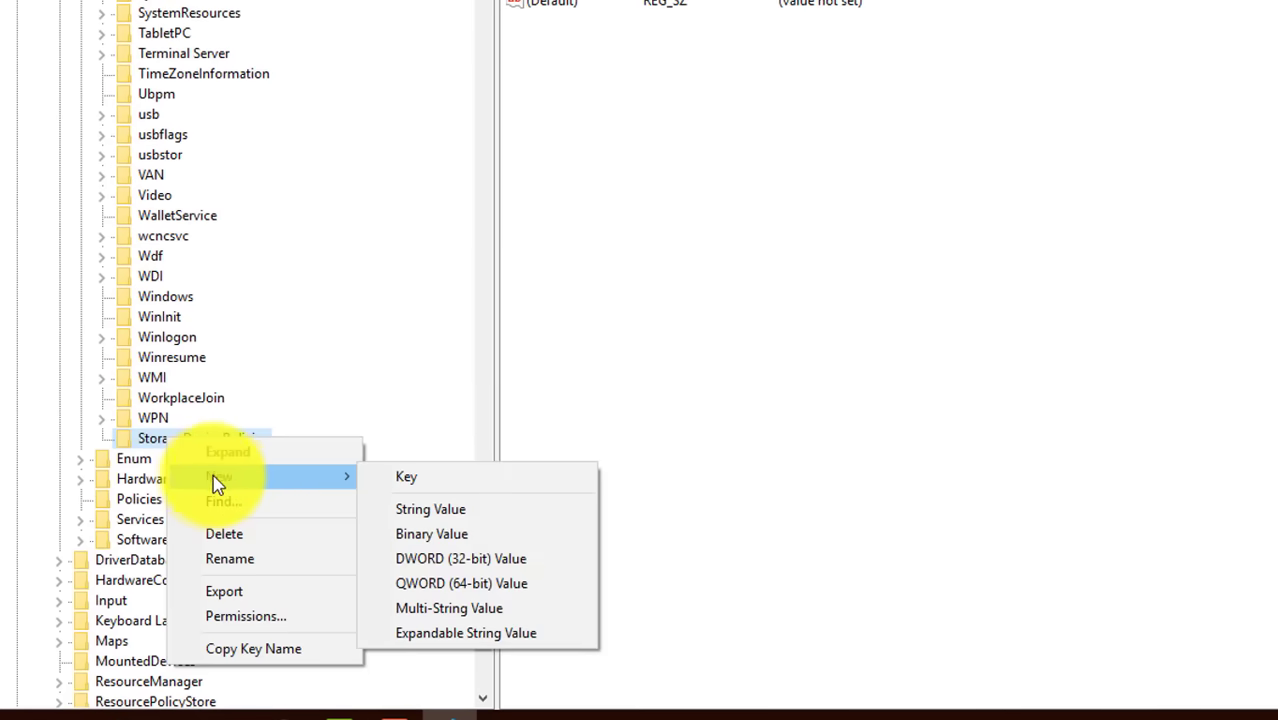
{"action": "left_click", "coordinate": [458, 583]}
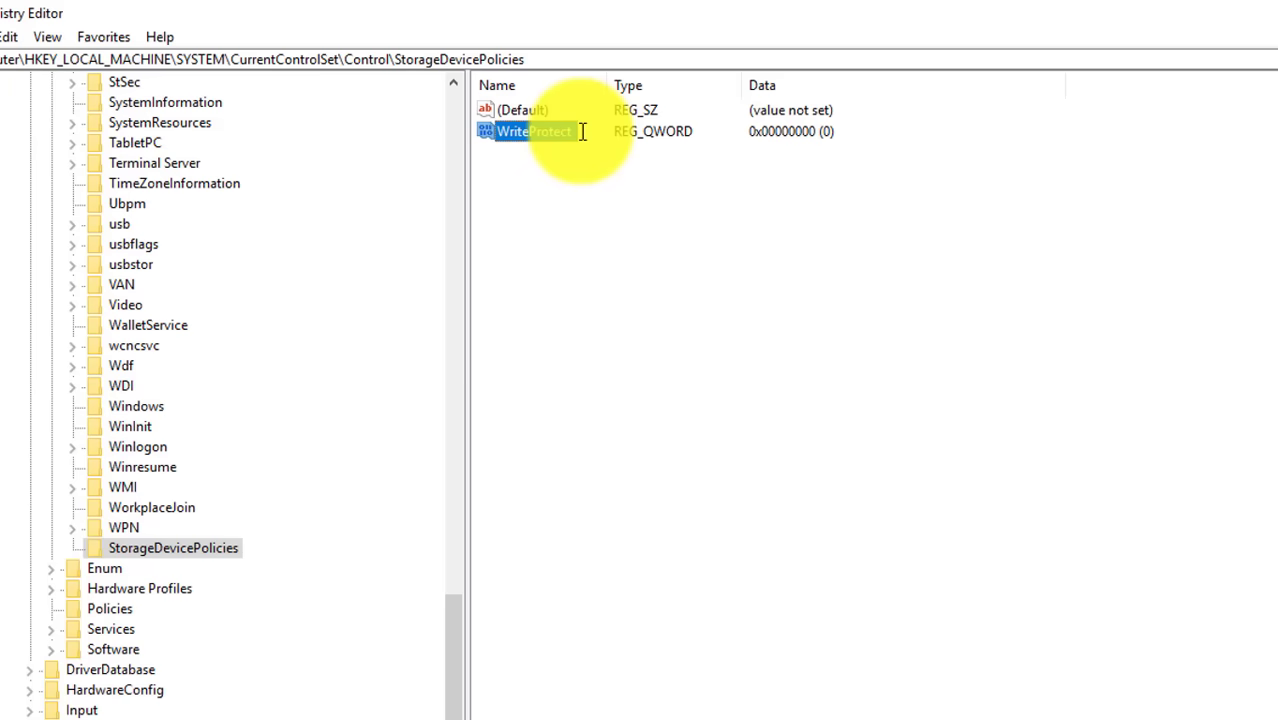
Set the WriteProtect value data to 1.
{"action": "key", "text": "Return"}
{"action": "right_click", "coordinate": [537, 136]}
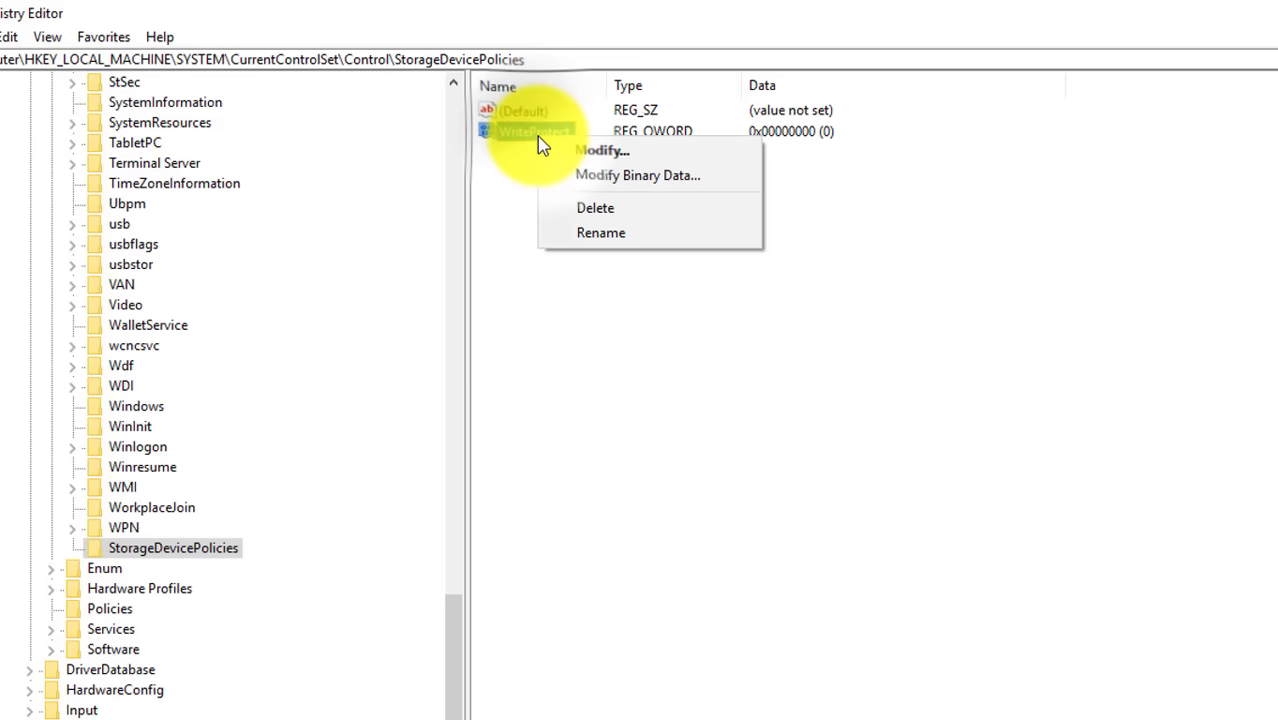
{"action": "left_click", "coordinate": [575, 157]}
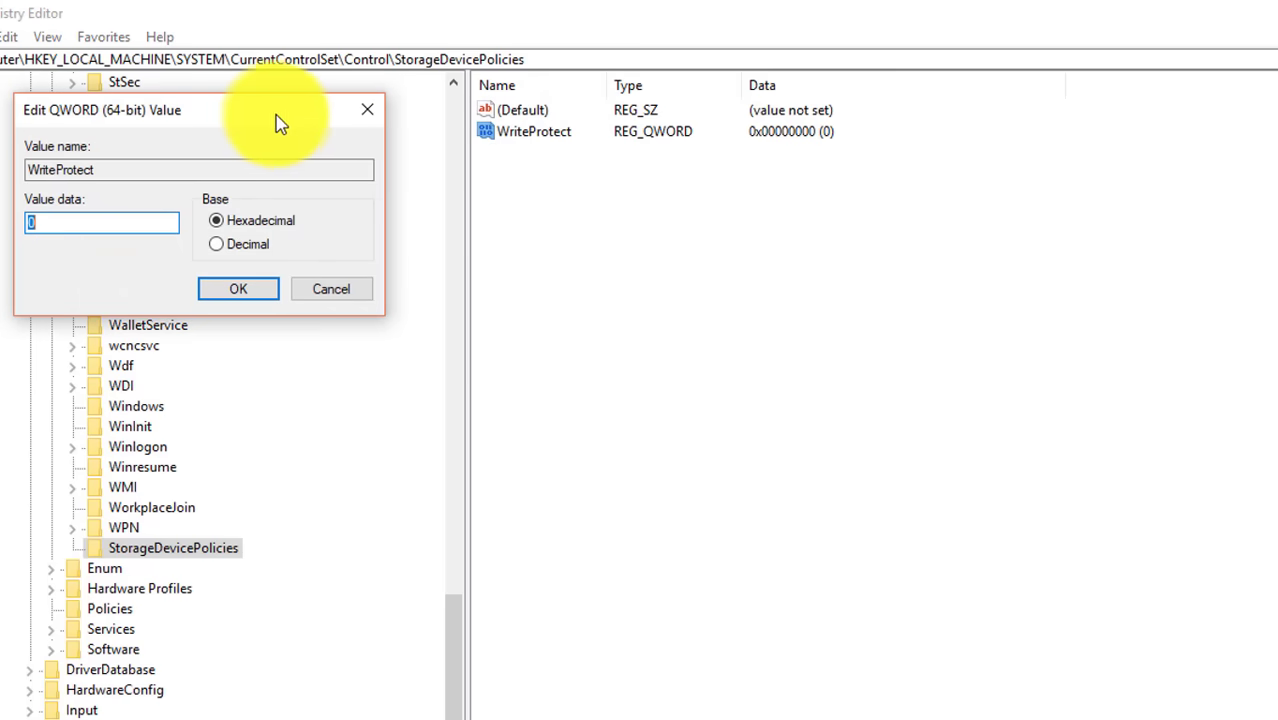
{"action": "left_click_drag", "start_coordinate": [282, 117], "coordinate": [651, 112]}
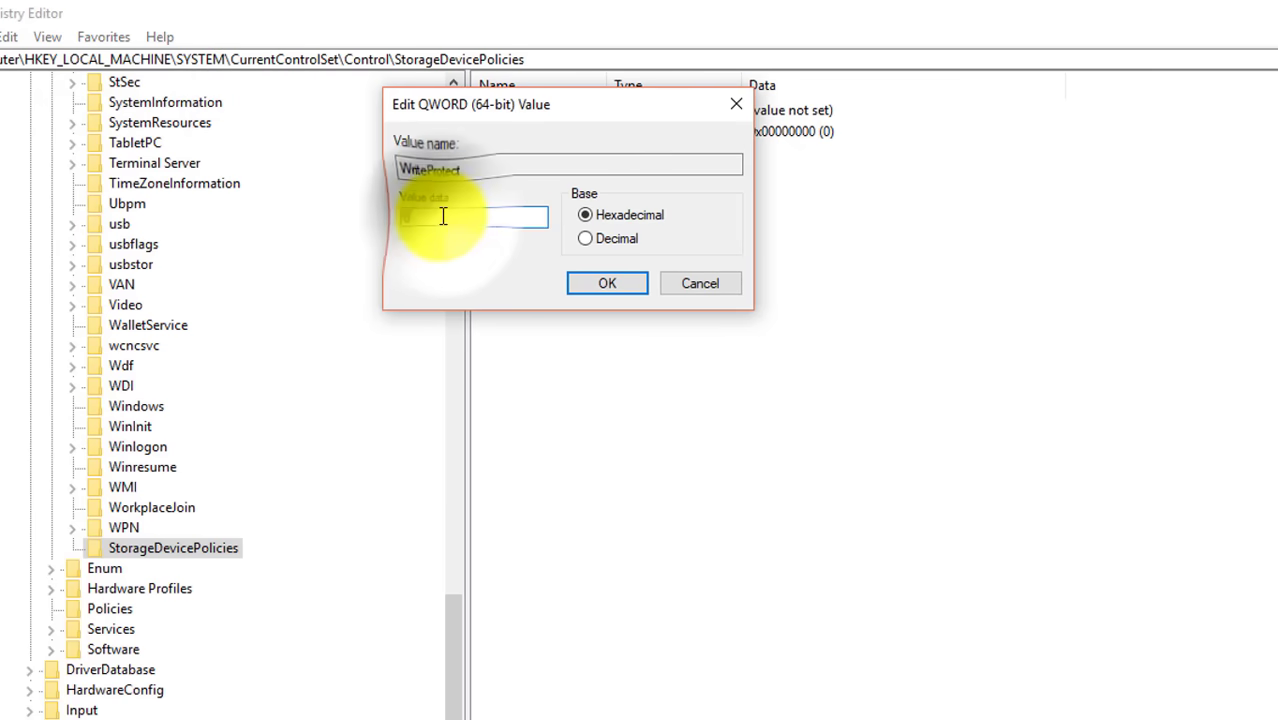
{"action": "left_click", "coordinate": [443, 216]}
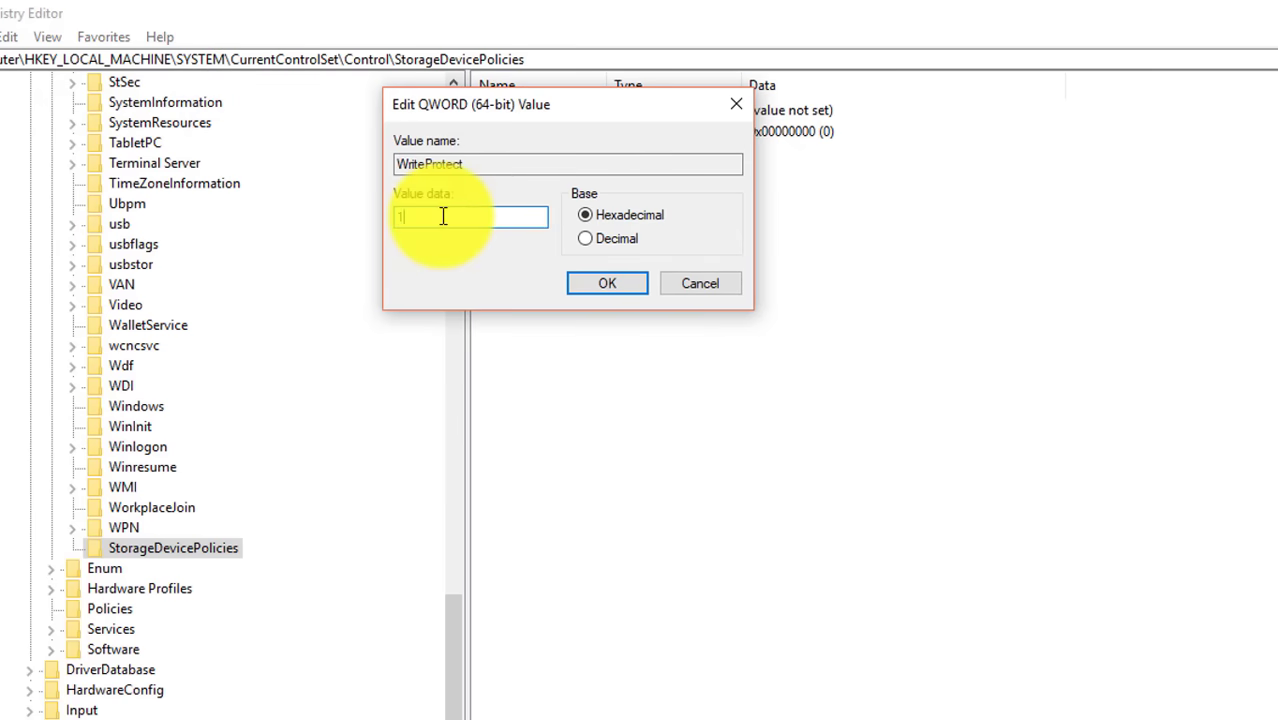
{"action": "left_click", "coordinate": [591, 286]}
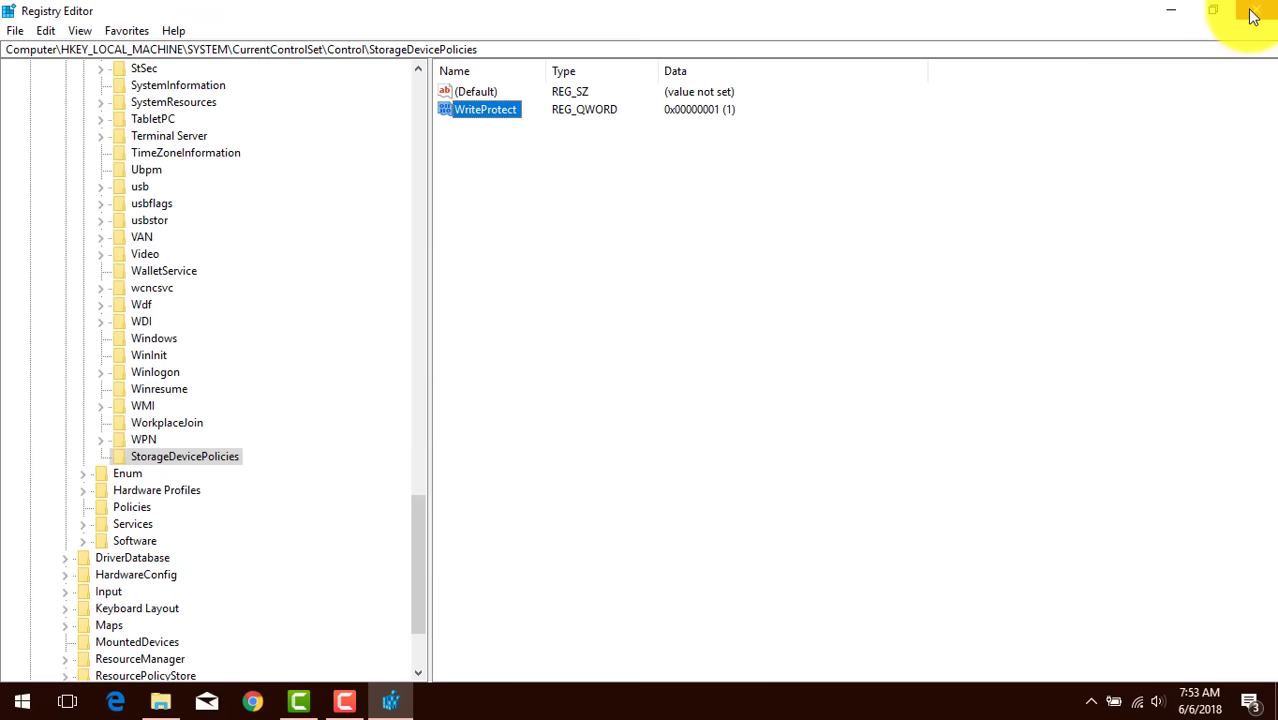
Close Registry Editor and refresh the desktop.
{"action": "left_click", "coordinate": [1254, 15]}
{"action": "right_click", "coordinate": [716, 247]}
{"action": "left_click", "coordinate": [760, 299]}
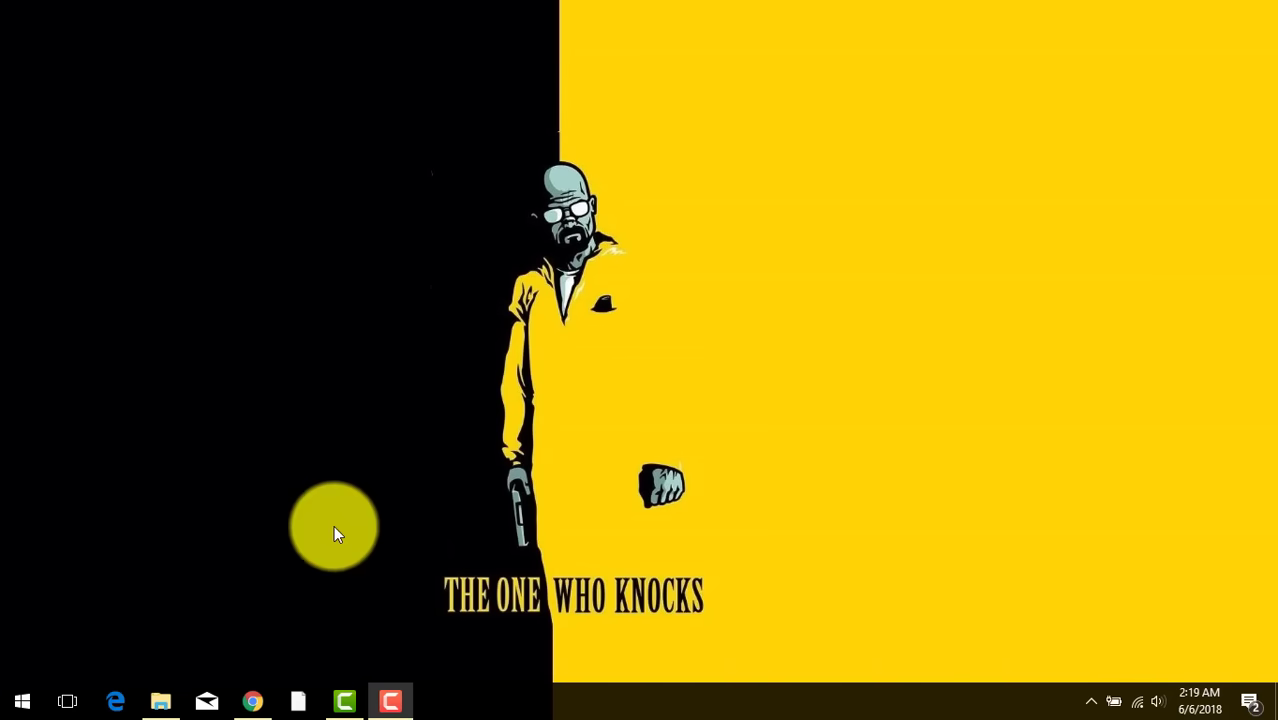
Download HDD Low Level Format Tool ver.4.40 setup from HDDGURU and run the installer to Finish.
{"action": "left_click", "coordinate": [255, 706]}
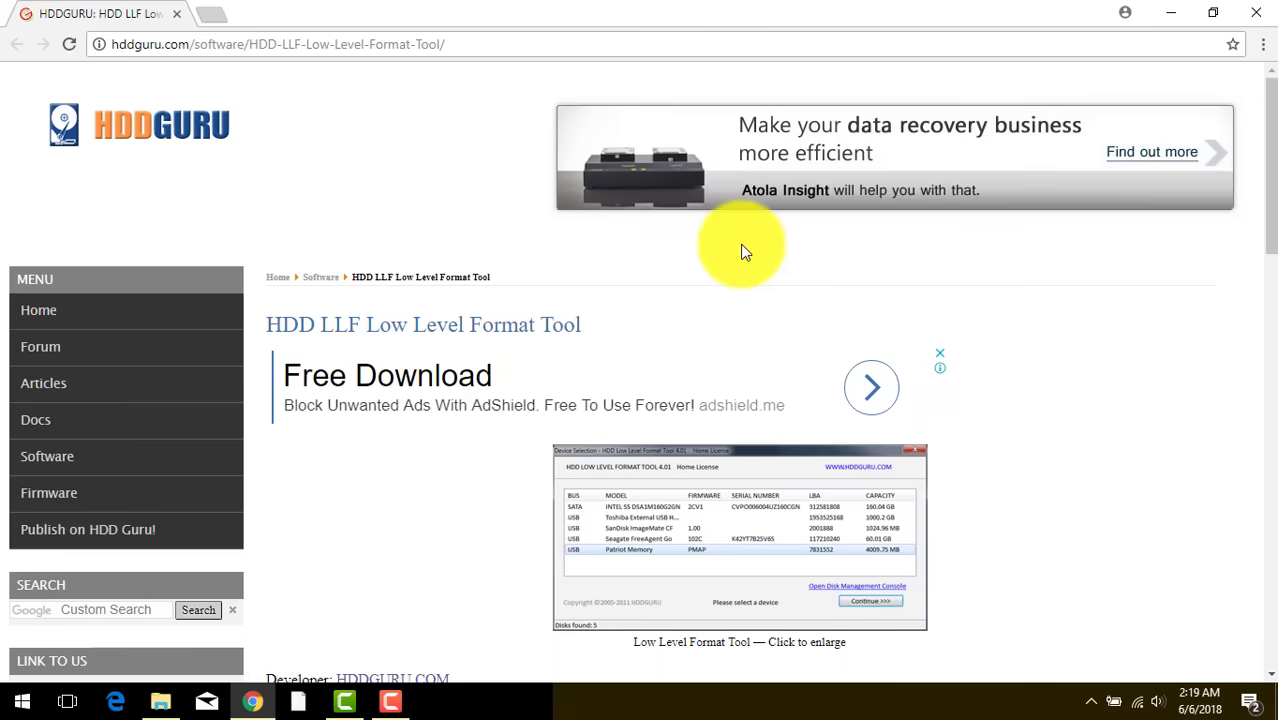
{"action": "scroll", "coordinate": [741, 252], "scroll_direction": "down", "scroll_amount": 8}
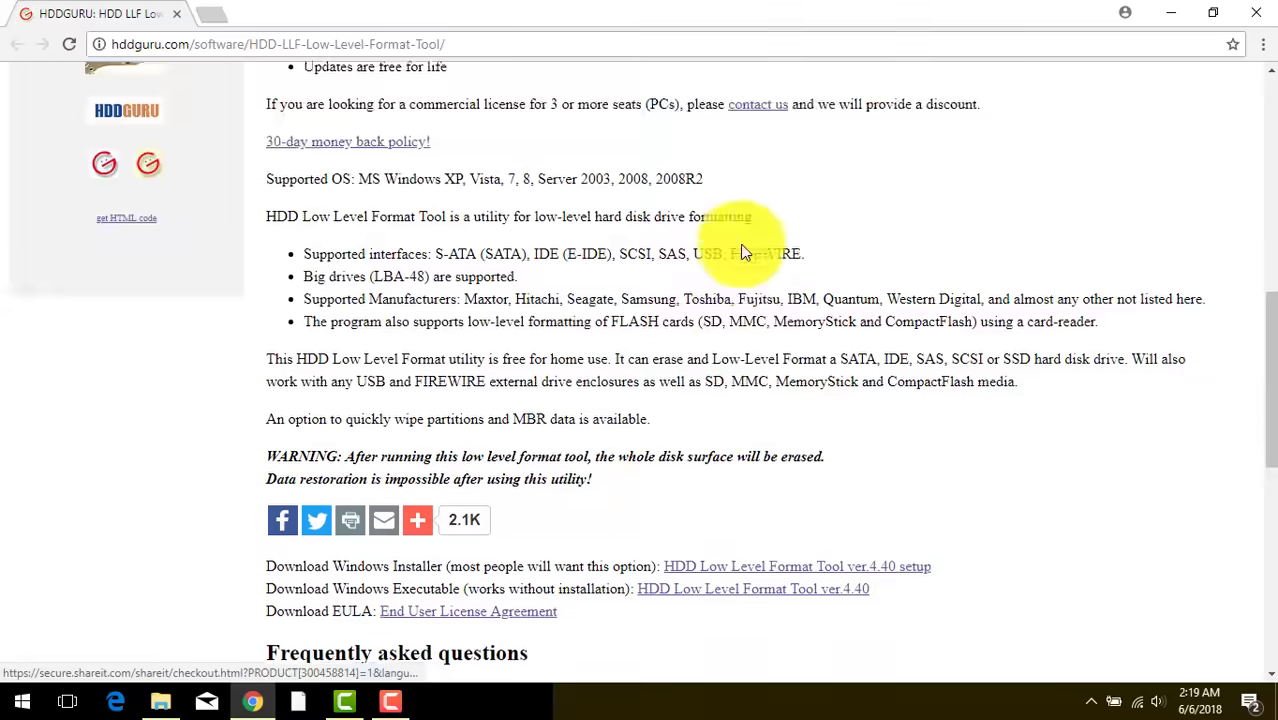
{"action": "scroll", "coordinate": [741, 250], "scroll_direction": "down", "scroll_amount": 4}
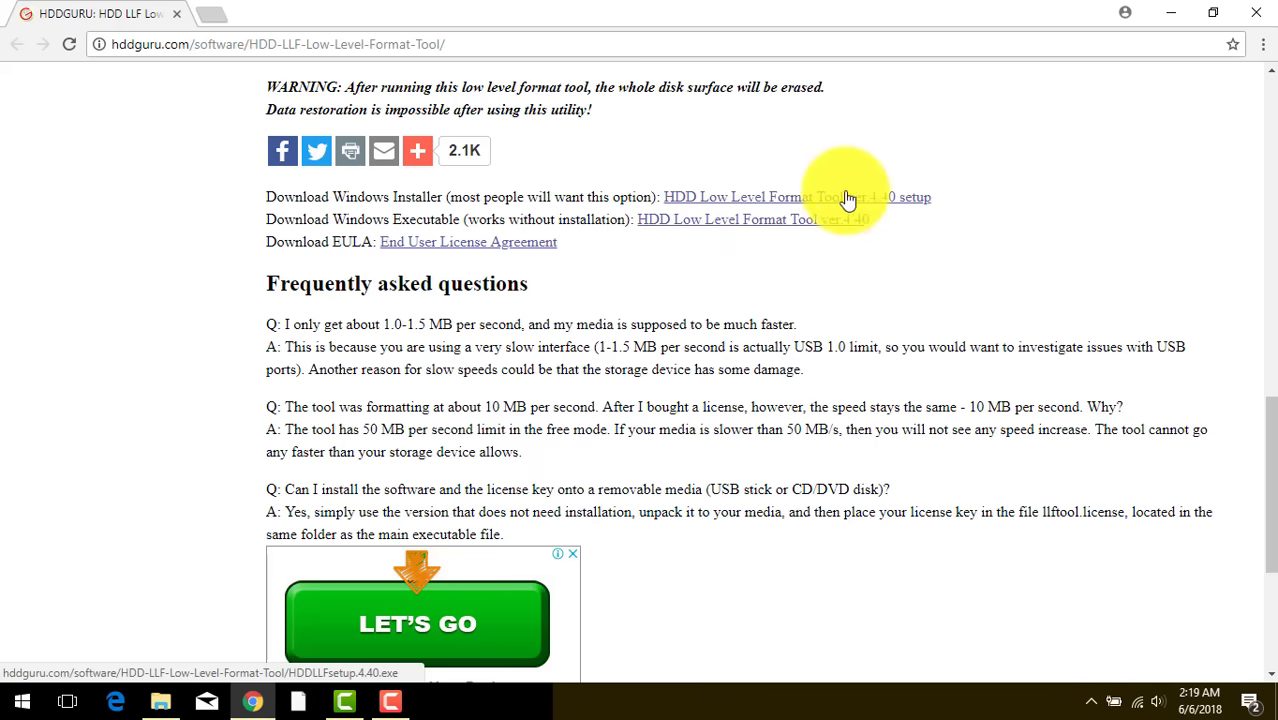
{"action": "left_click_drag", "start_coordinate": [316, 197], "coordinate": [433, 197]}
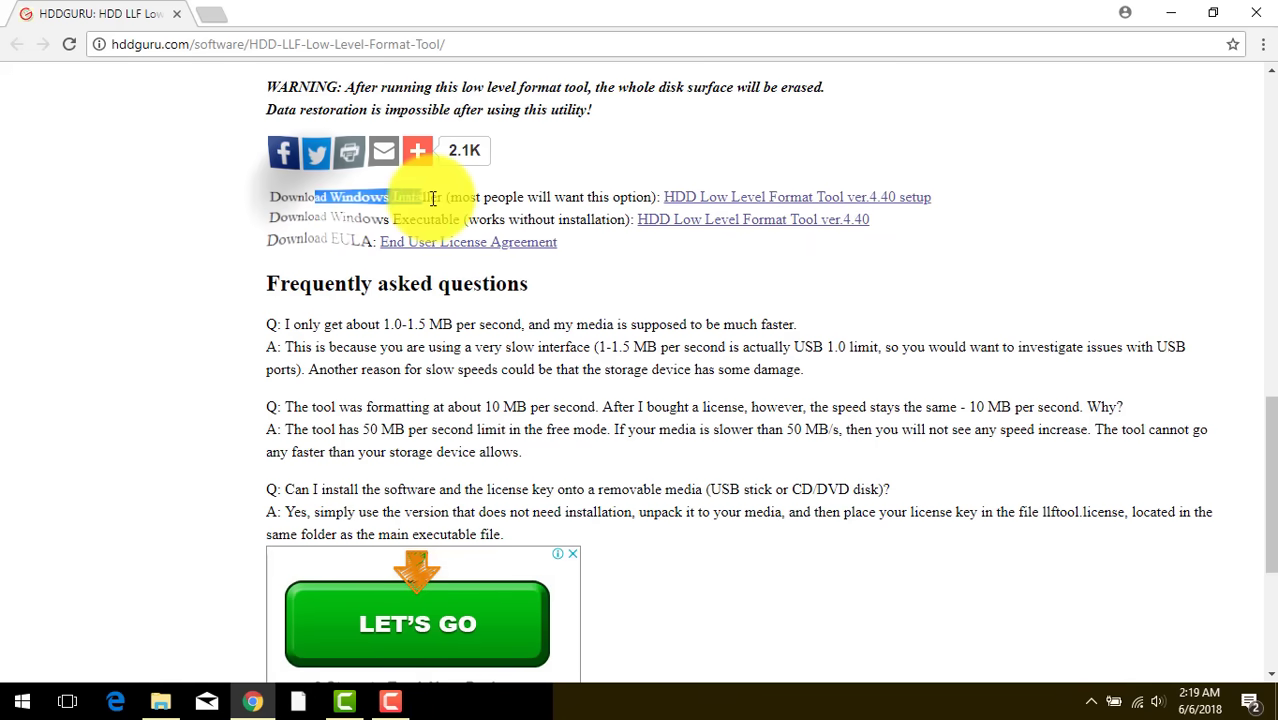
{"action": "left_click", "coordinate": [793, 200]}
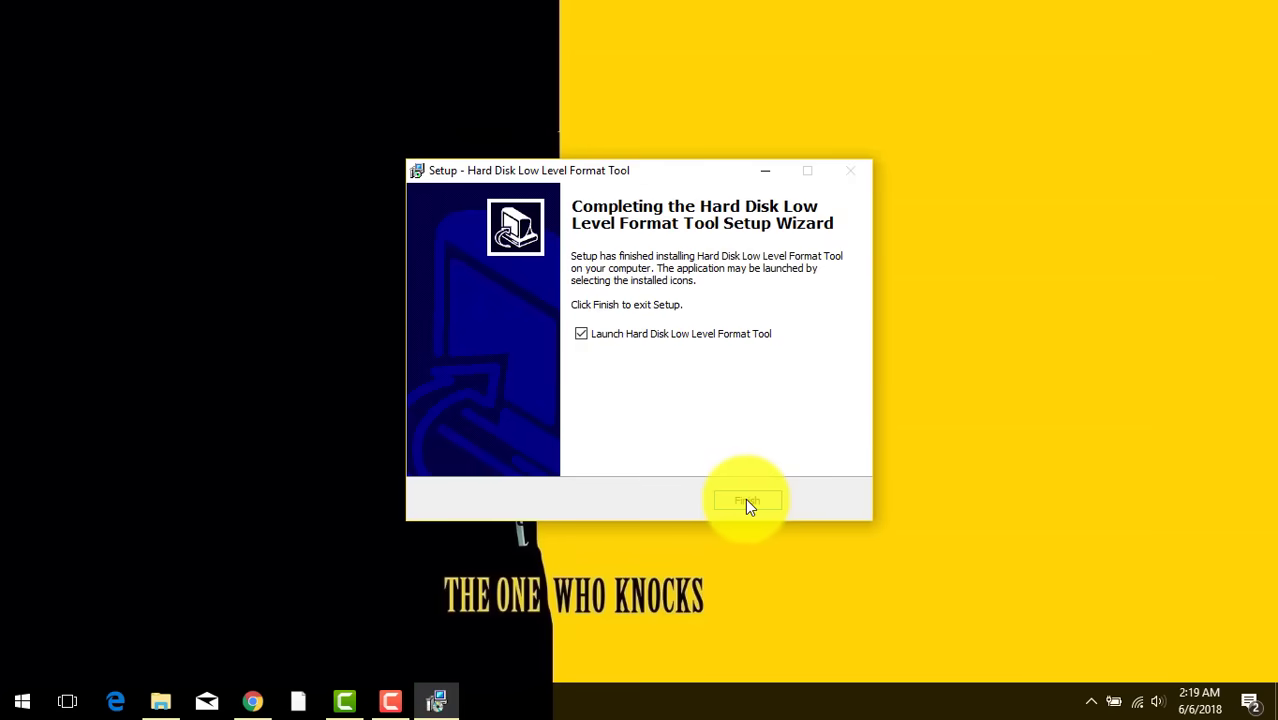
{"action": "left_click", "coordinate": [745, 498]}
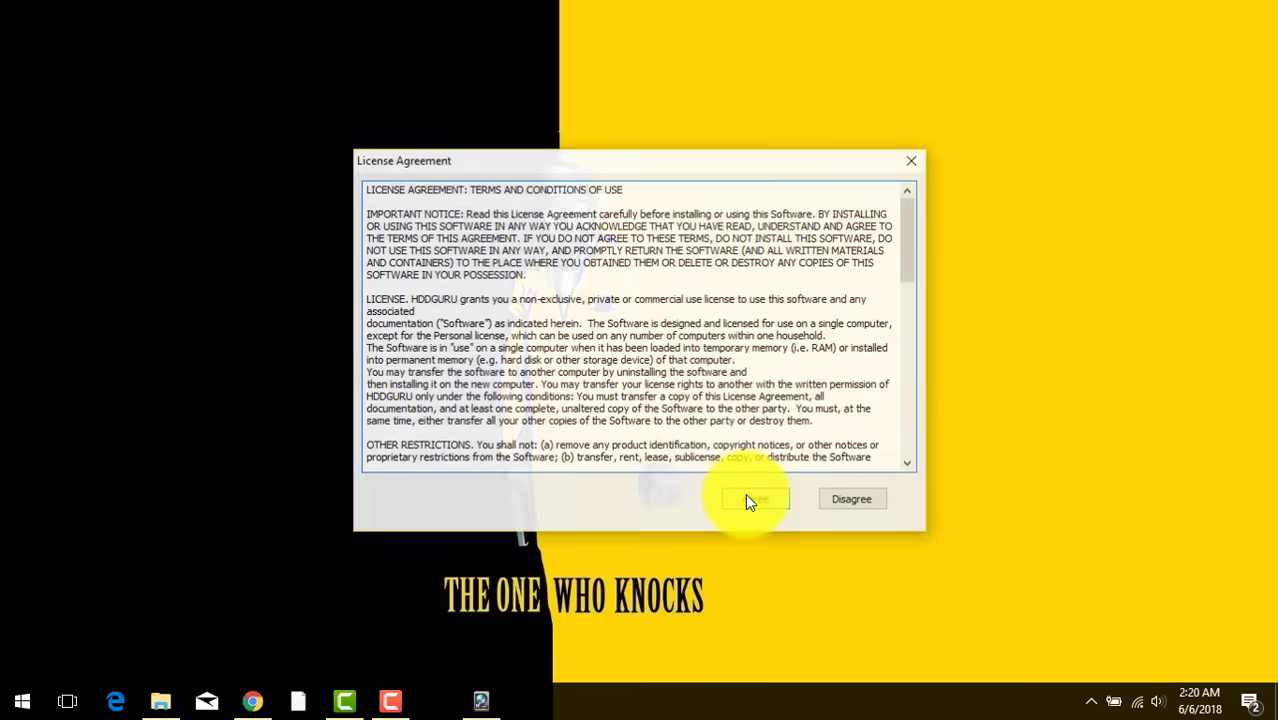
Accept the license agreement and continue with the free version.
{"action": "left_click", "coordinate": [750, 499]}
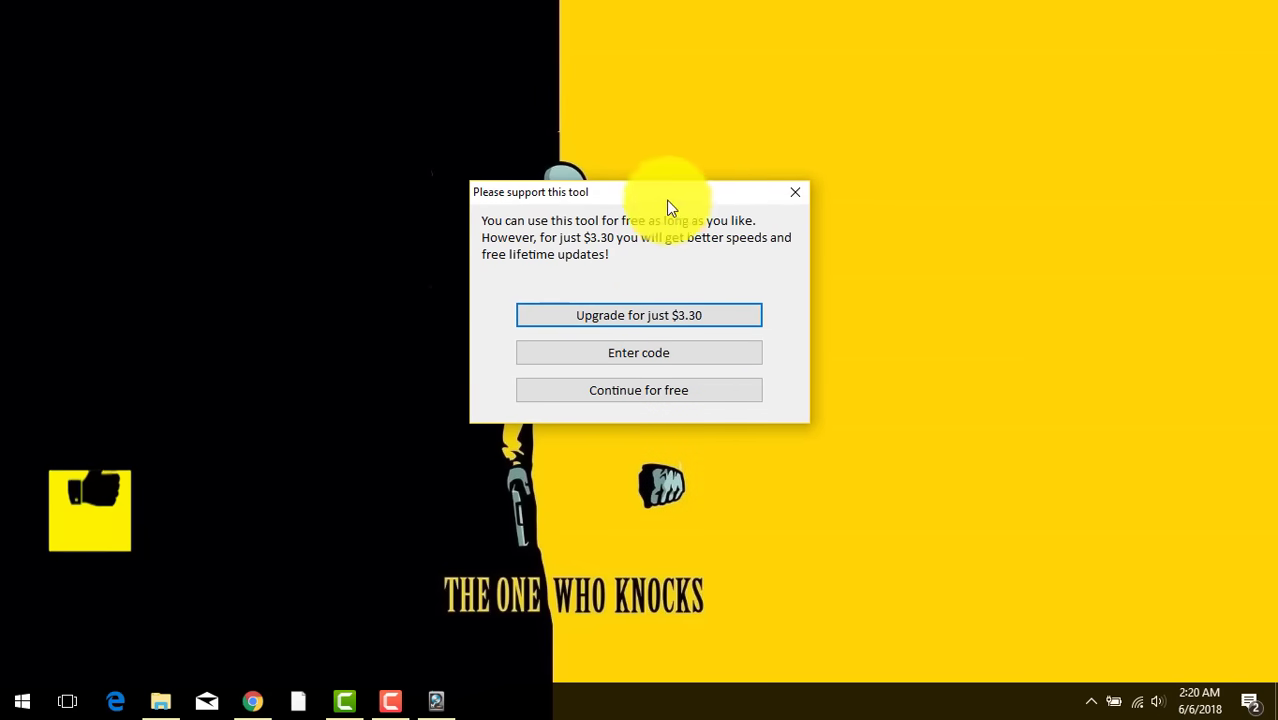
{"action": "left_click", "coordinate": [641, 381]}
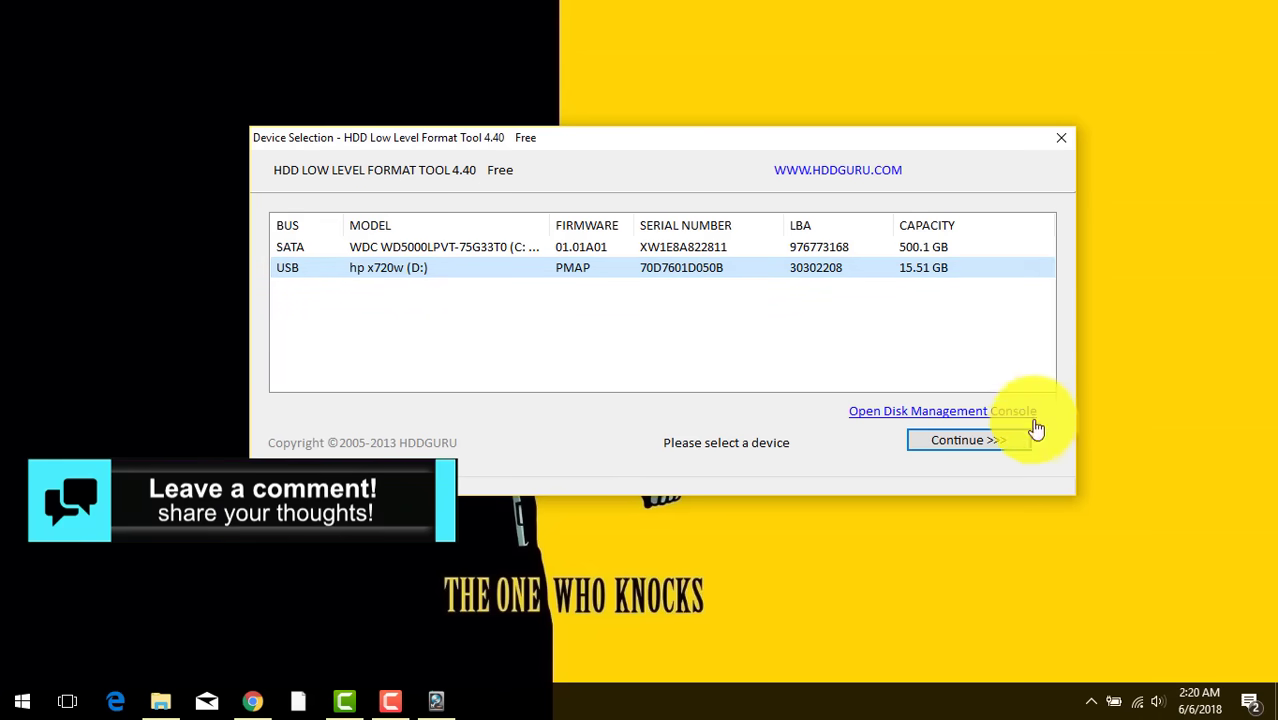
Select the hp x720w USB drive and run FORMAT THIS DEVICE from the LOW-LEVEL FORMAT tab.
{"action": "left_click", "coordinate": [998, 442]}
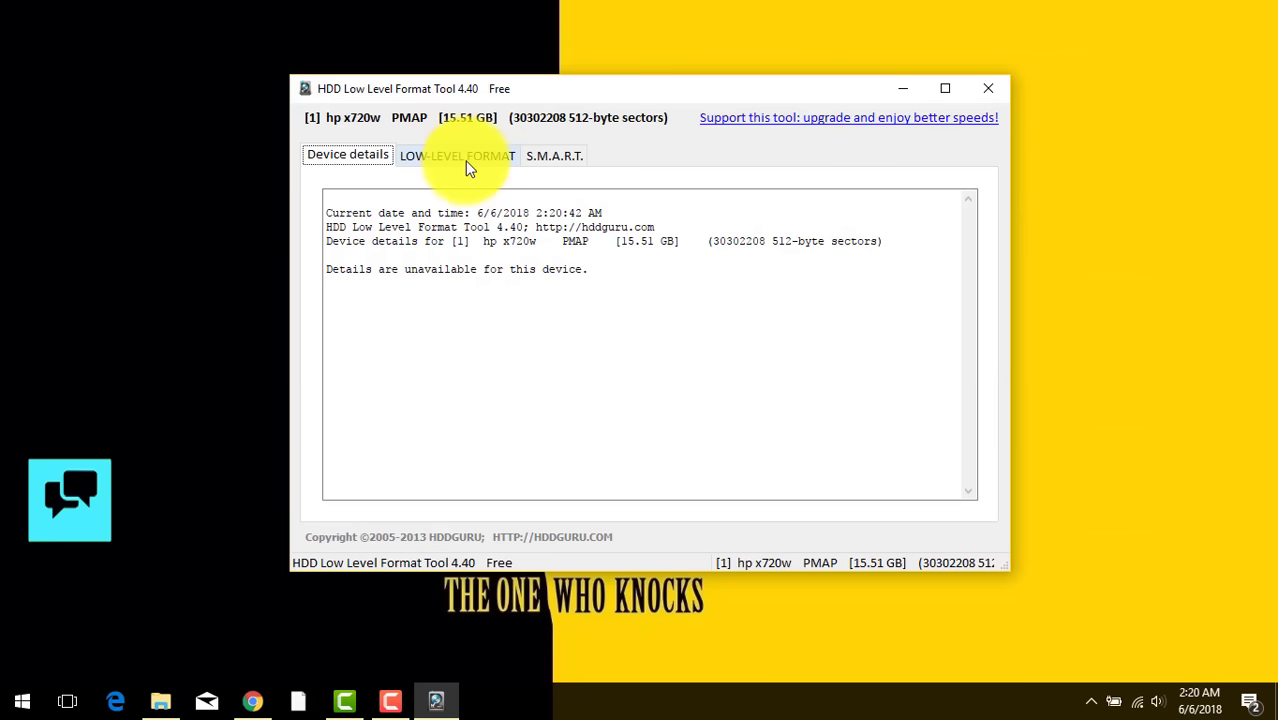
{"action": "left_click", "coordinate": [456, 158]}
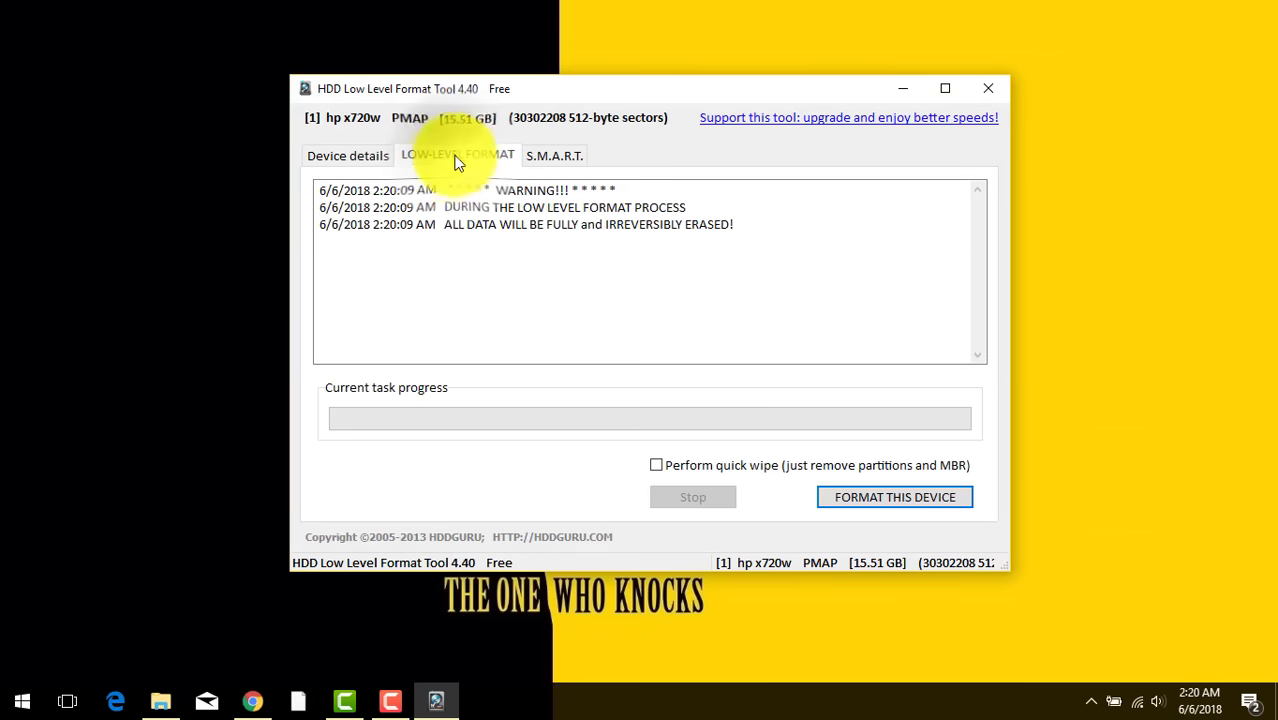
{"action": "left_click", "coordinate": [895, 497]}
{"action": "left_click_drag", "start_coordinate": [641, 212], "coordinate": [615, 202]}
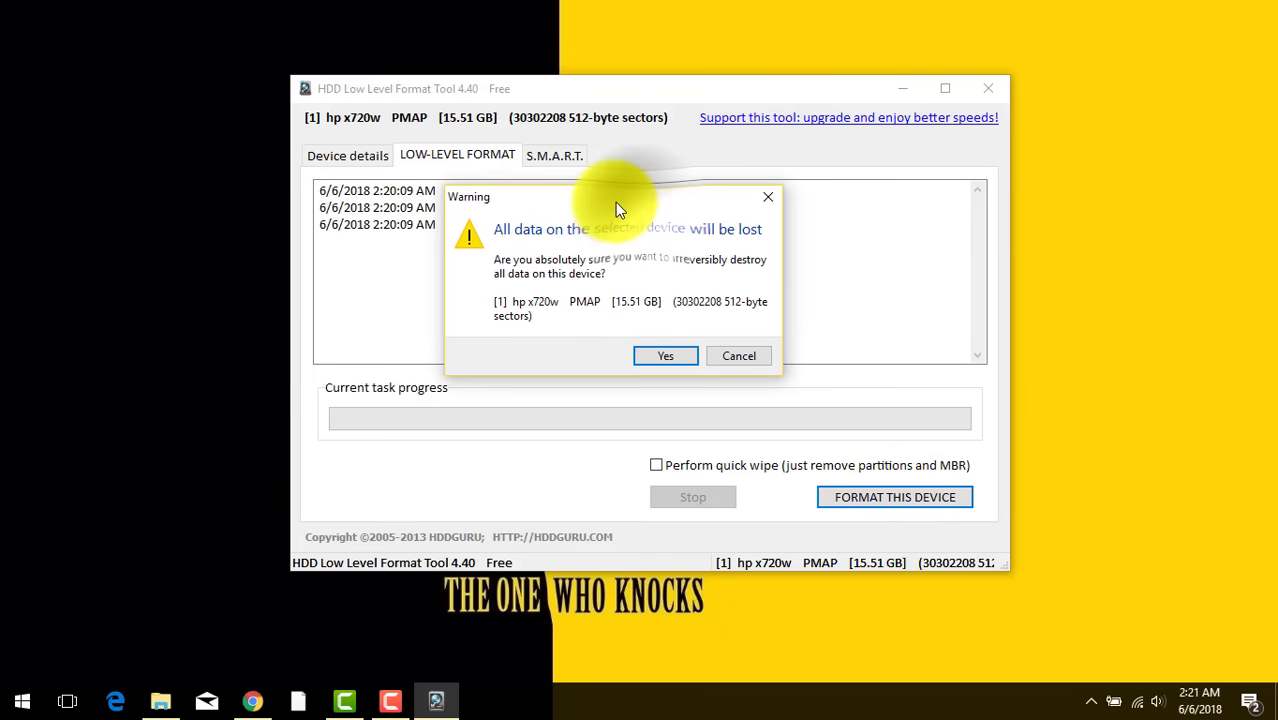
{"action": "left_click", "coordinate": [664, 356]}
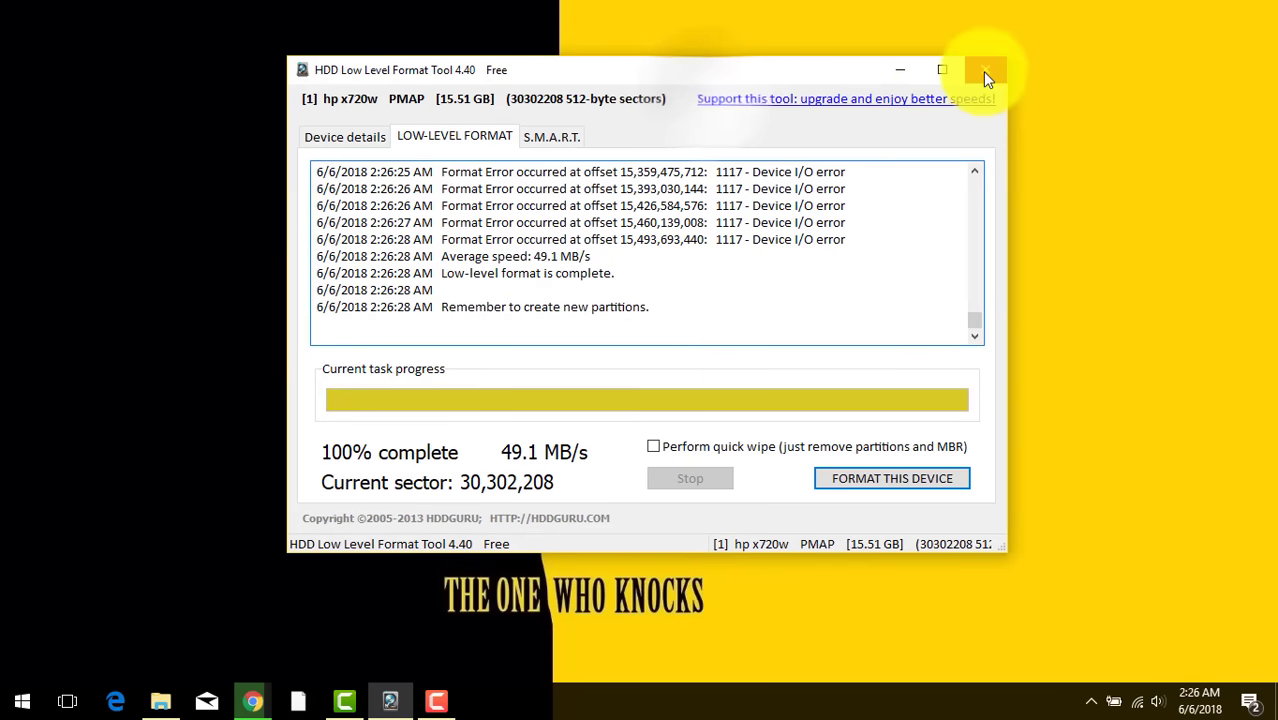
Close the format tool and refresh the desktop.
{"action": "left_click", "coordinate": [985, 71]}
{"action": "right_click", "coordinate": [716, 203]}
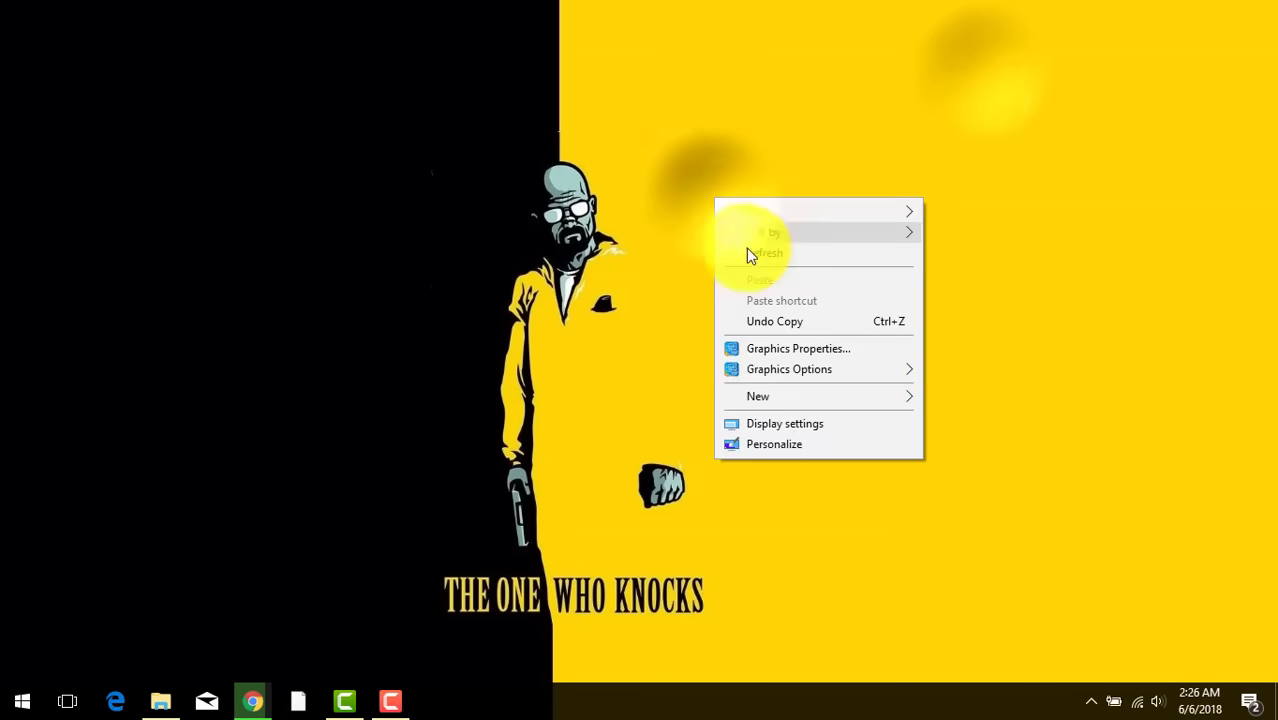
{"action": "left_click", "coordinate": [748, 251]}
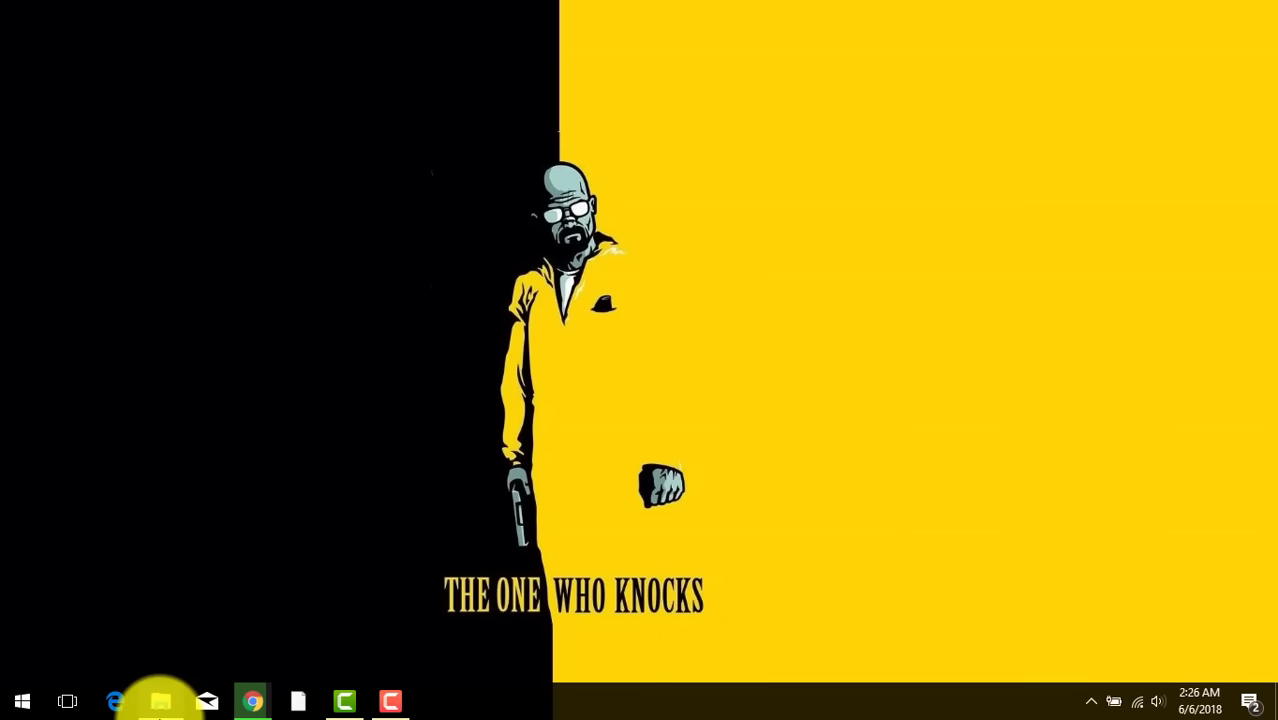
Open USB Drive (D:) in File Explorer to view its video files, then return to This PC.
{"action": "left_click", "coordinate": [160, 700]}
{"action": "left_click", "coordinate": [518, 360]}
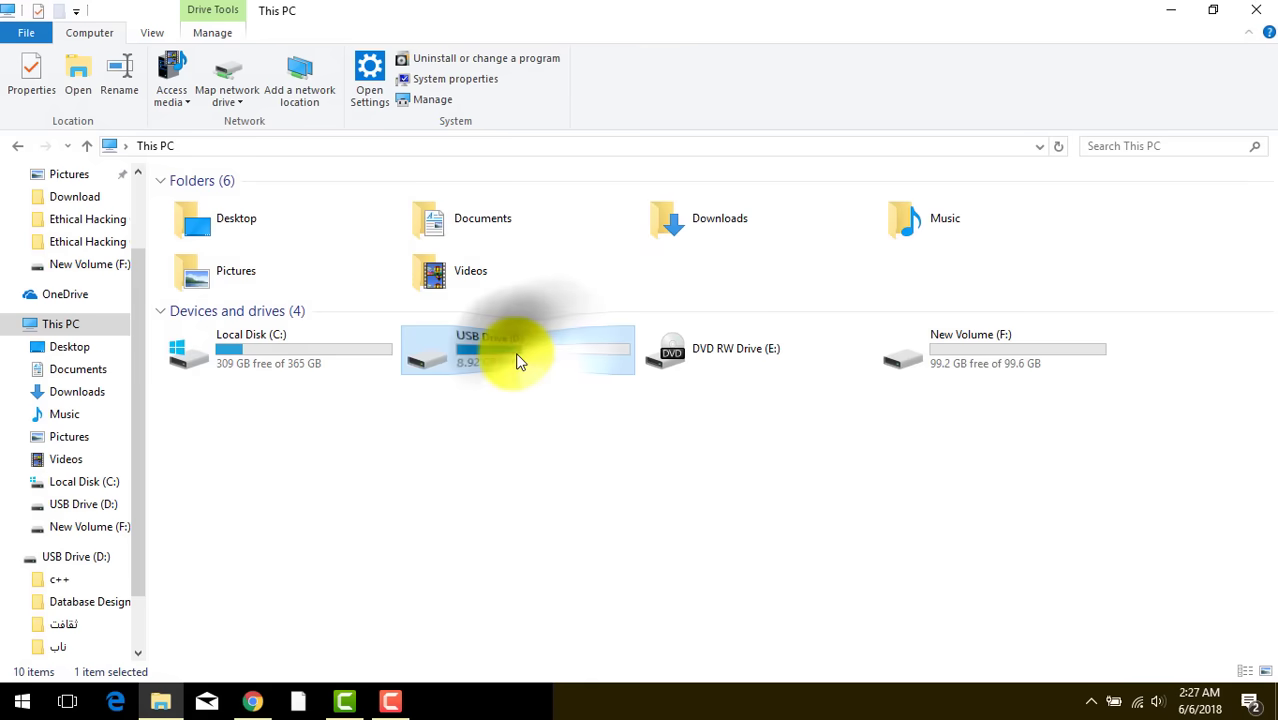
{"action": "double_click", "coordinate": [518, 360]}
{"action": "left_click_drag", "start_coordinate": [300, 532], "coordinate": [300, 329]}
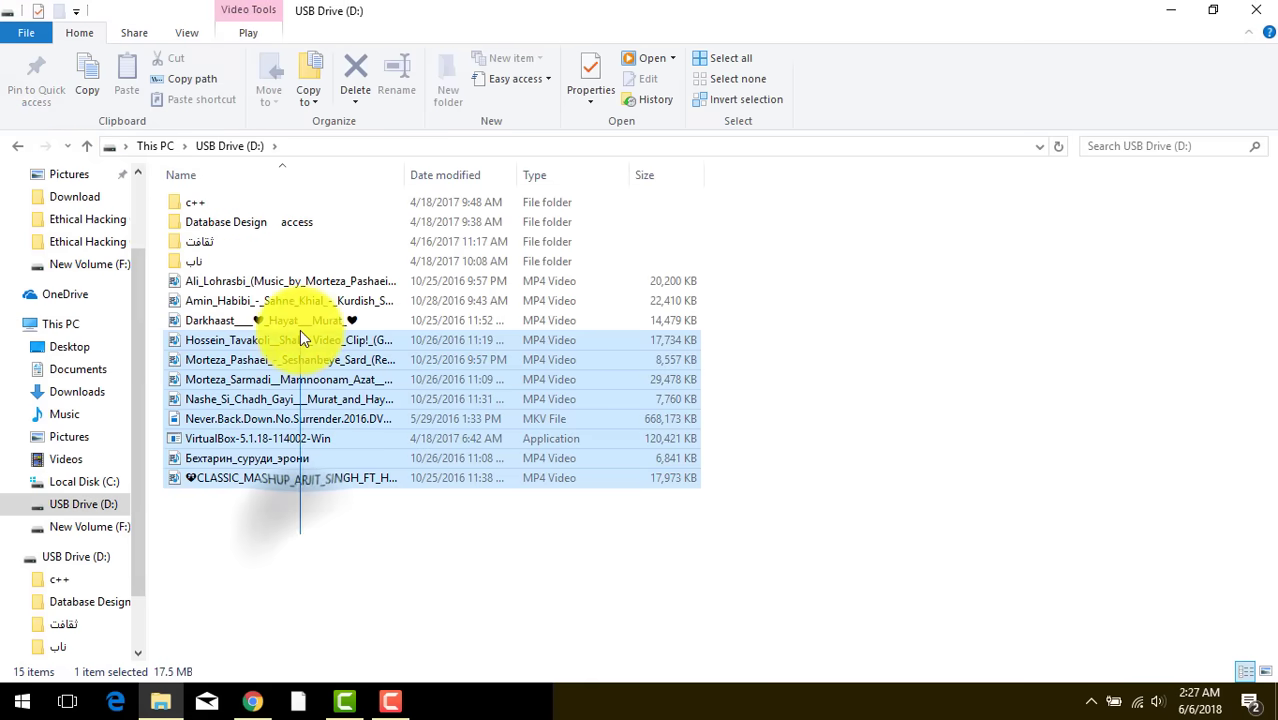
{"action": "left_click", "coordinate": [17, 145]}
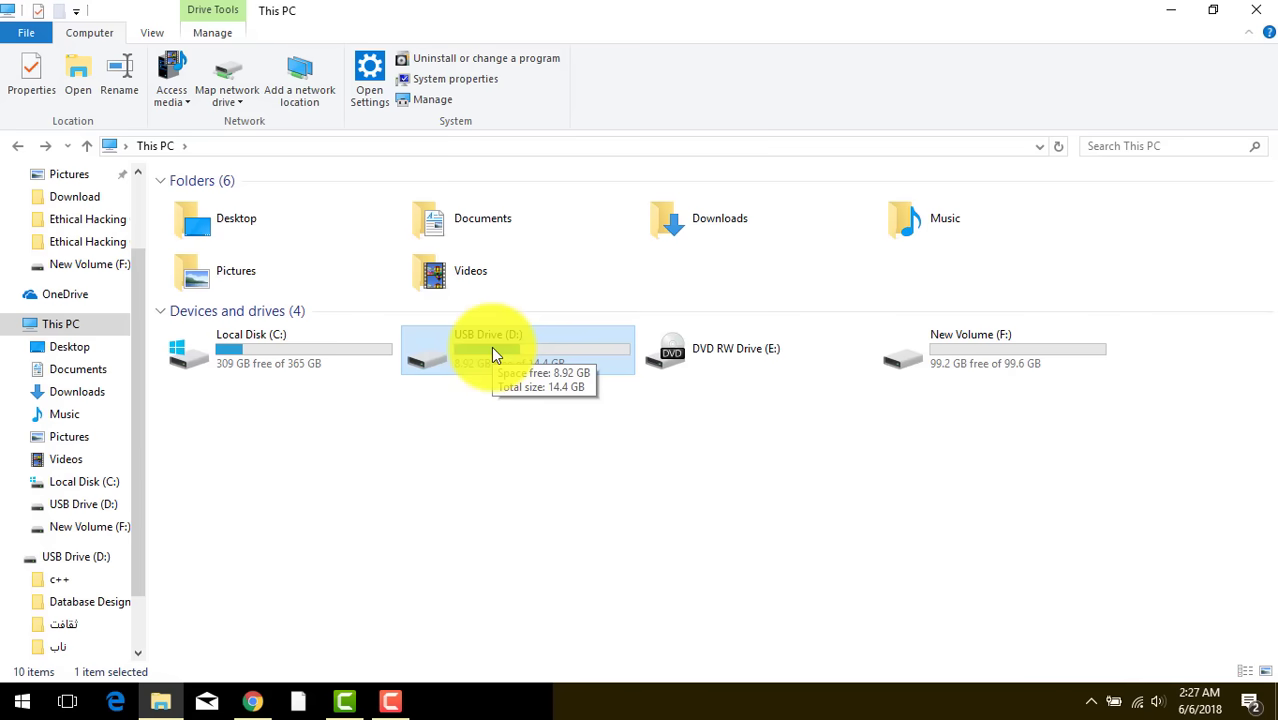
{"action": "right_click", "coordinate": [491, 346]}
{"action": "left_click", "coordinate": [436, 436]}
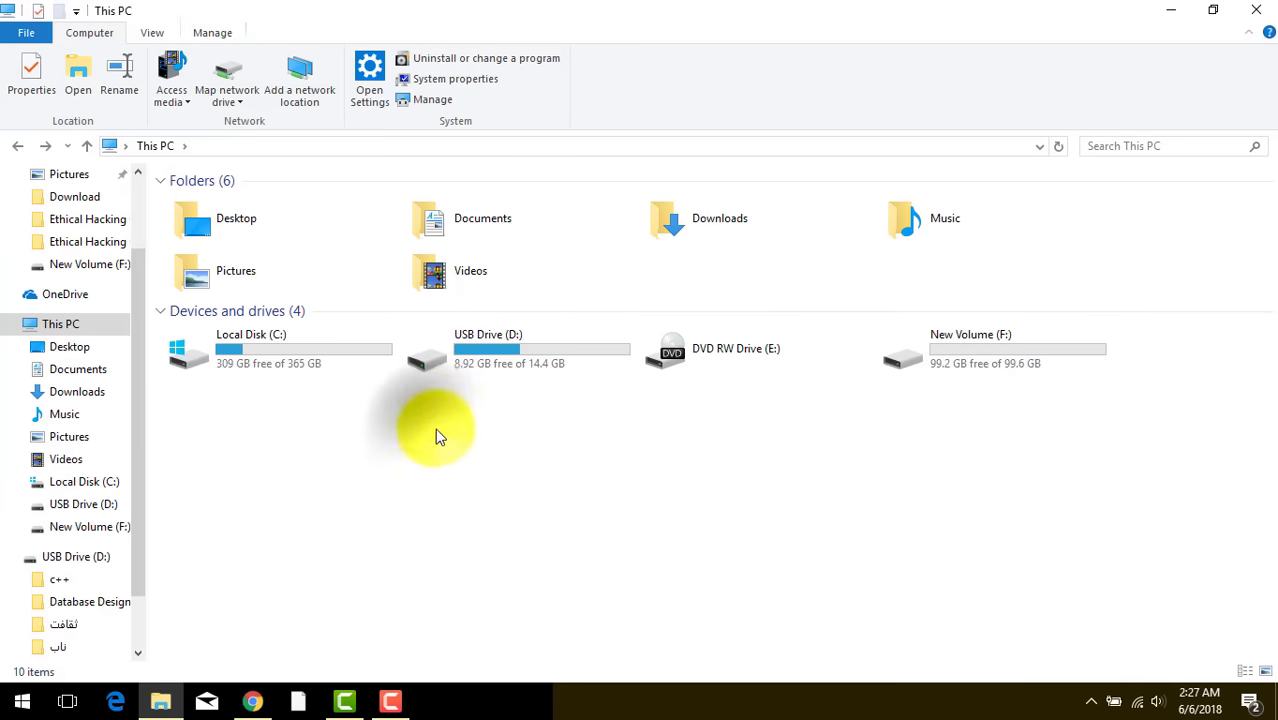
{"action": "left_click", "coordinate": [484, 360]}
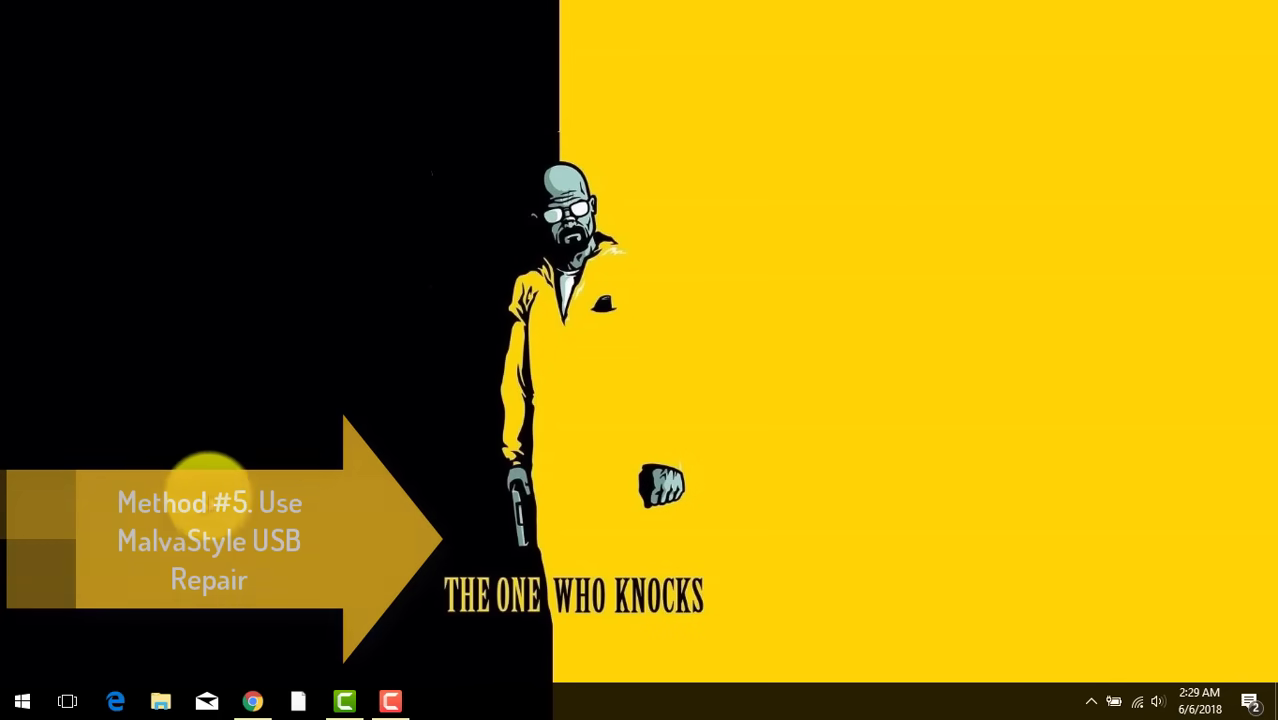
Open the MalvaStyle Removable USB Disk Repair page from the 'malvastyle usb repair' search results.
{"action": "left_click", "coordinate": [252, 700]}
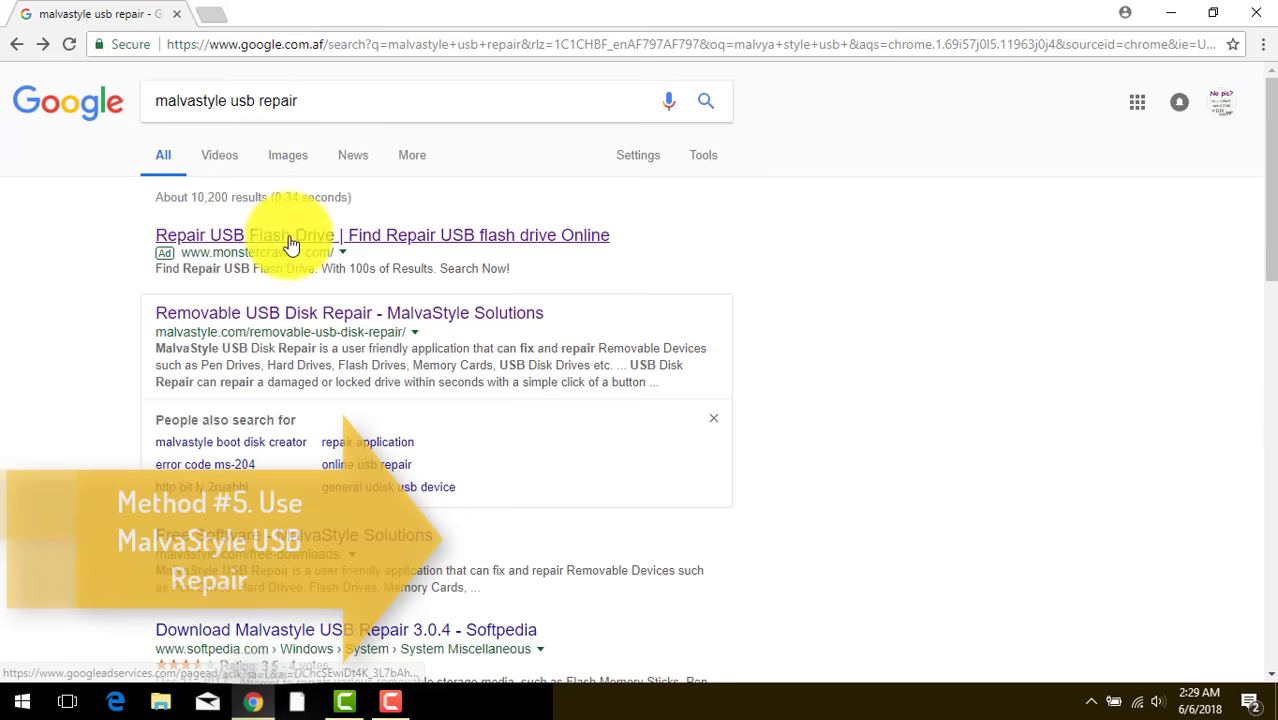
{"action": "left_click_drag", "start_coordinate": [157, 100], "coordinate": [330, 102]}
{"action": "left_click", "coordinate": [57, 267]}
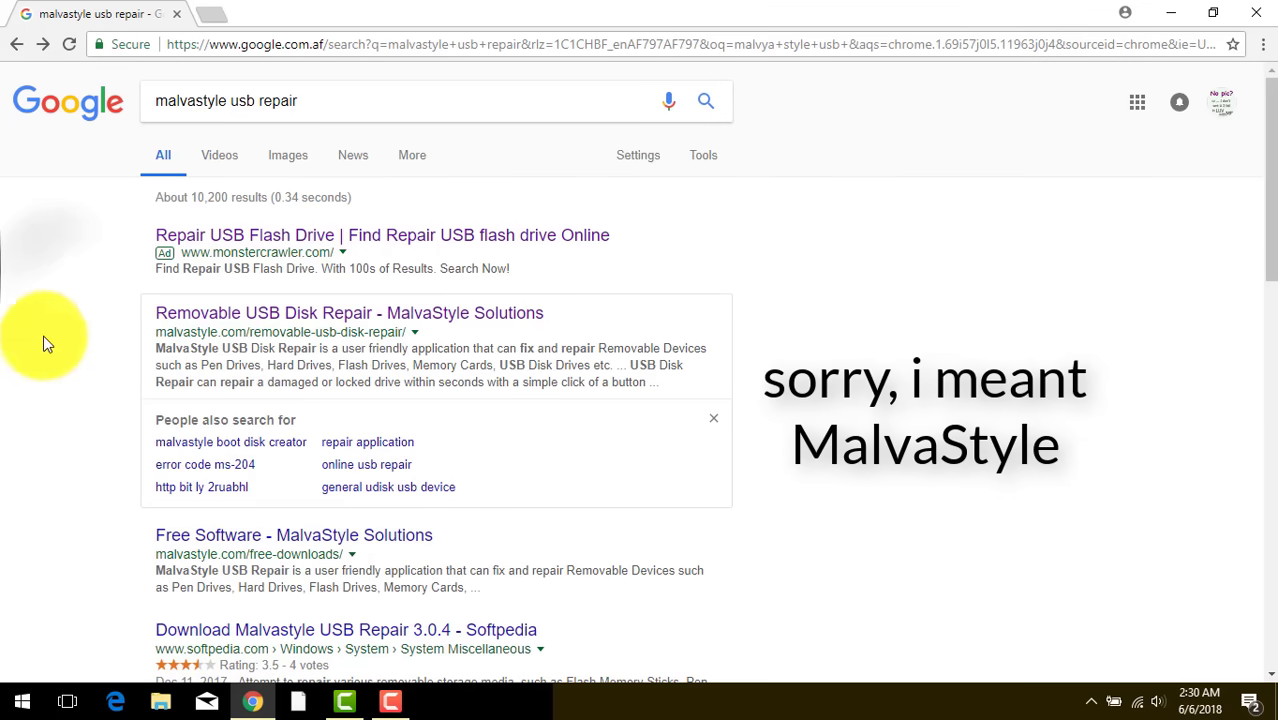
{"action": "left_click_drag", "start_coordinate": [156, 333], "coordinate": [232, 333]}
{"action": "left_click", "coordinate": [325, 322]}
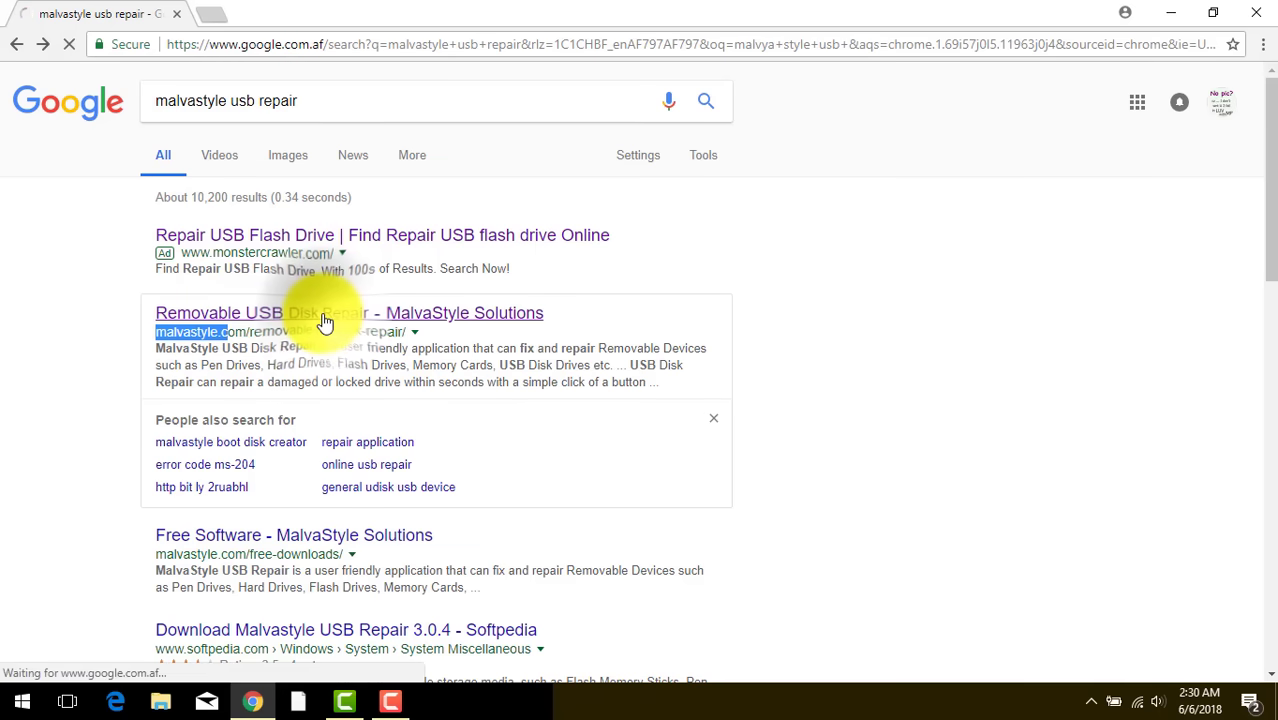
{"action": "scroll", "coordinate": [511, 350], "scroll_direction": "down", "scroll_amount": 6}
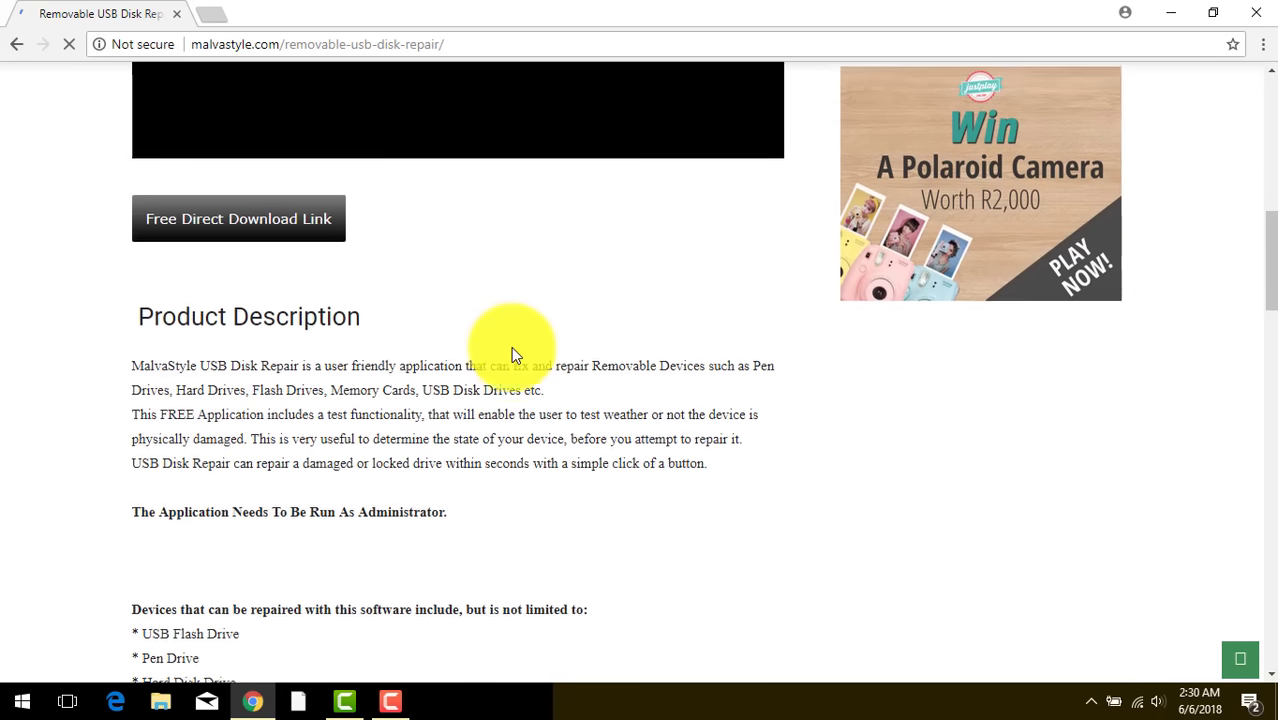
Download MalvaStyle_Setup.zip, open it and run setup.exe.
{"action": "left_click", "coordinate": [240, 220]}
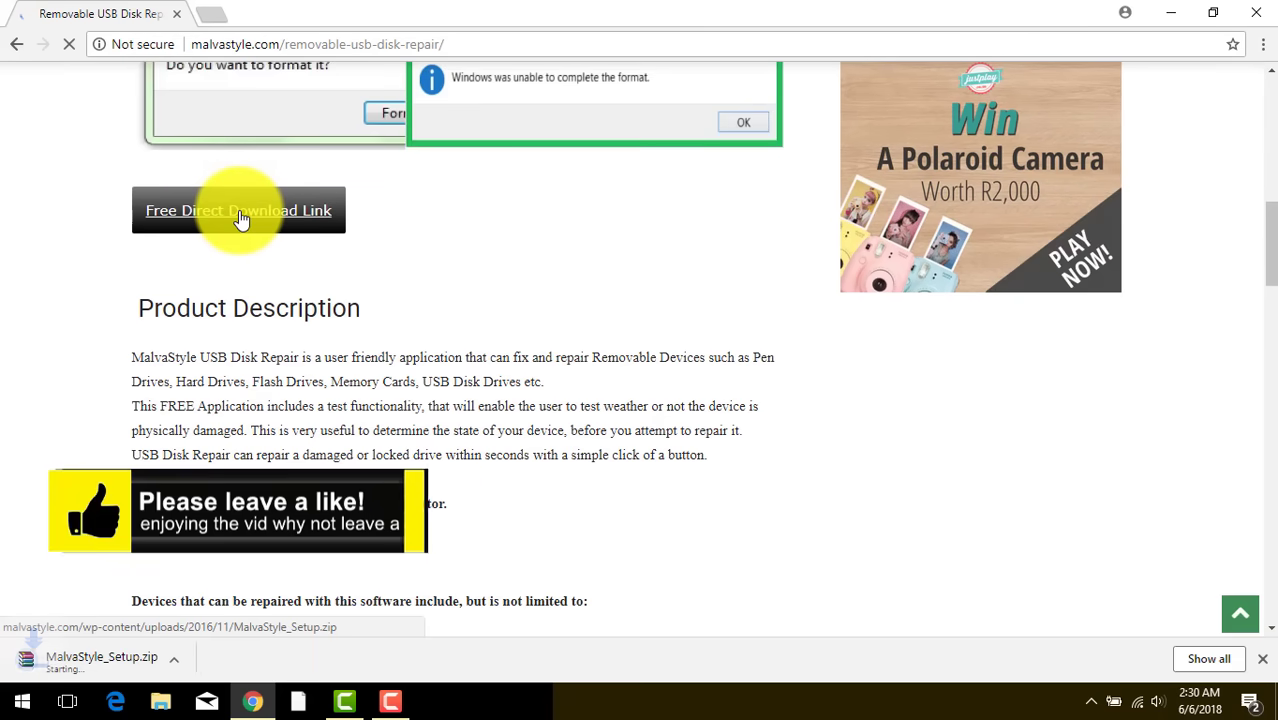
{"action": "scroll", "coordinate": [200, 568], "scroll_direction": "down", "scroll_amount": 8}
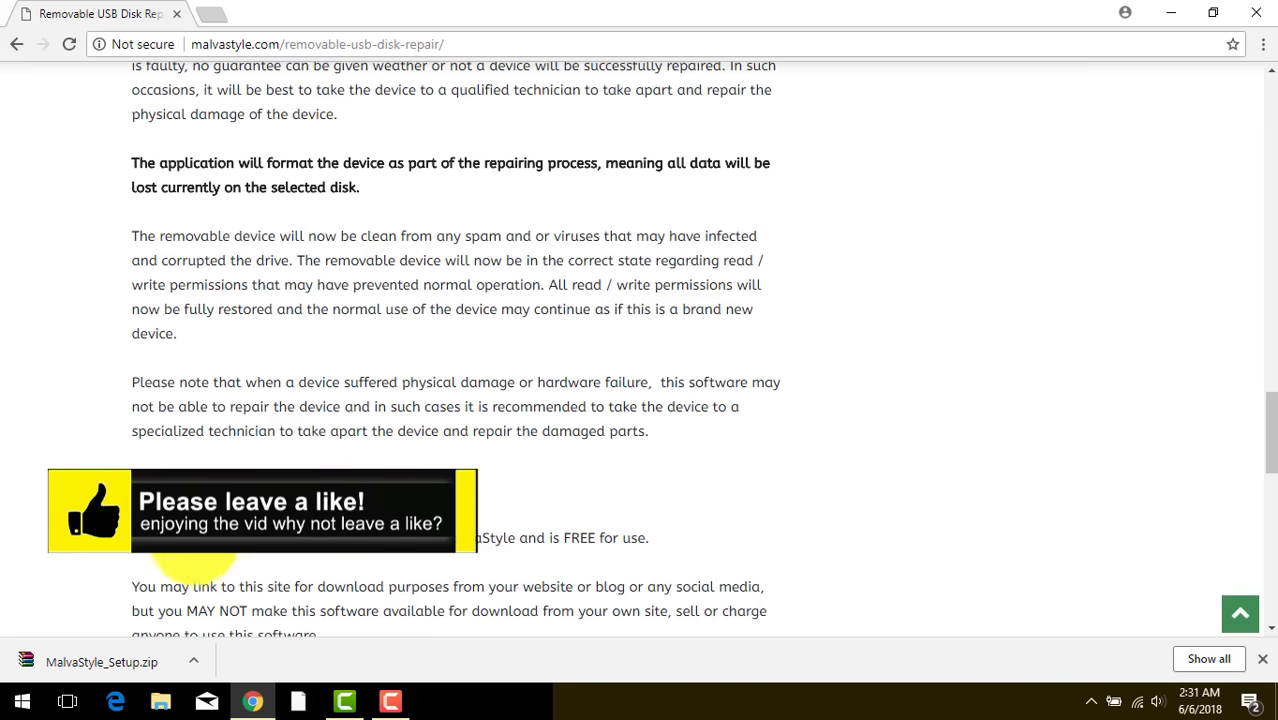
{"action": "left_click", "coordinate": [91, 661]}
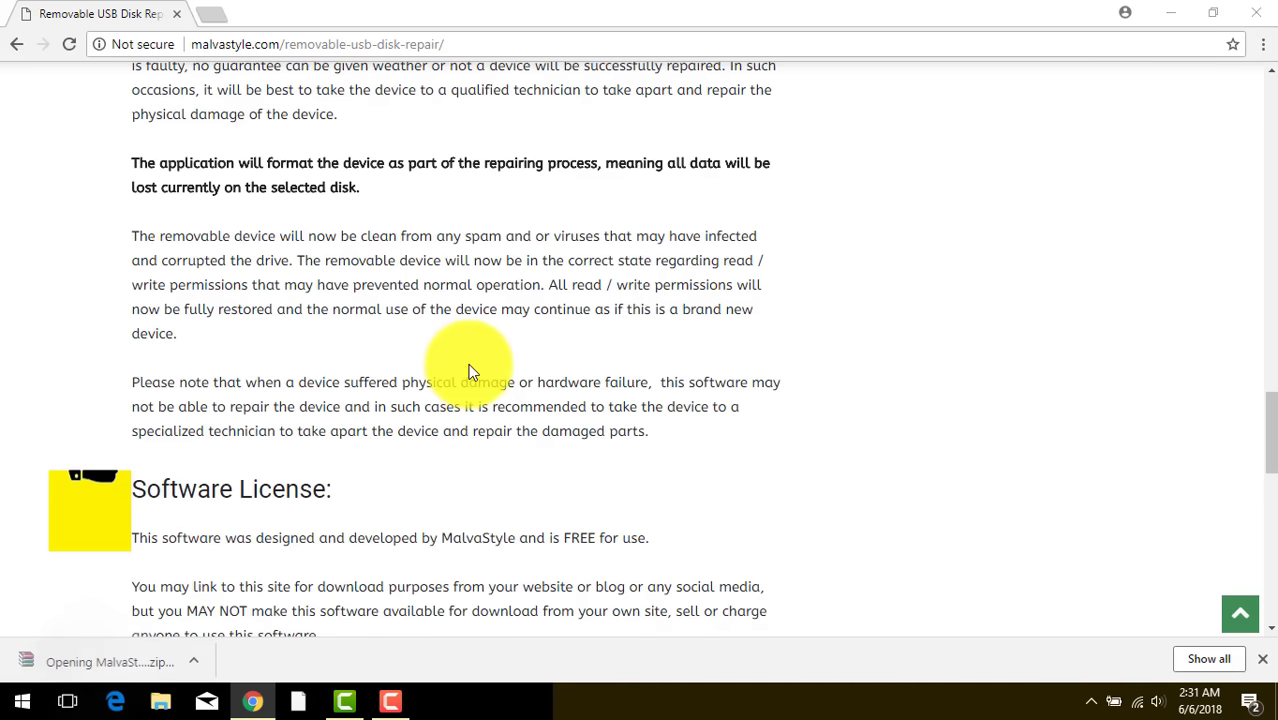
{"action": "double_click", "coordinate": [222, 333]}
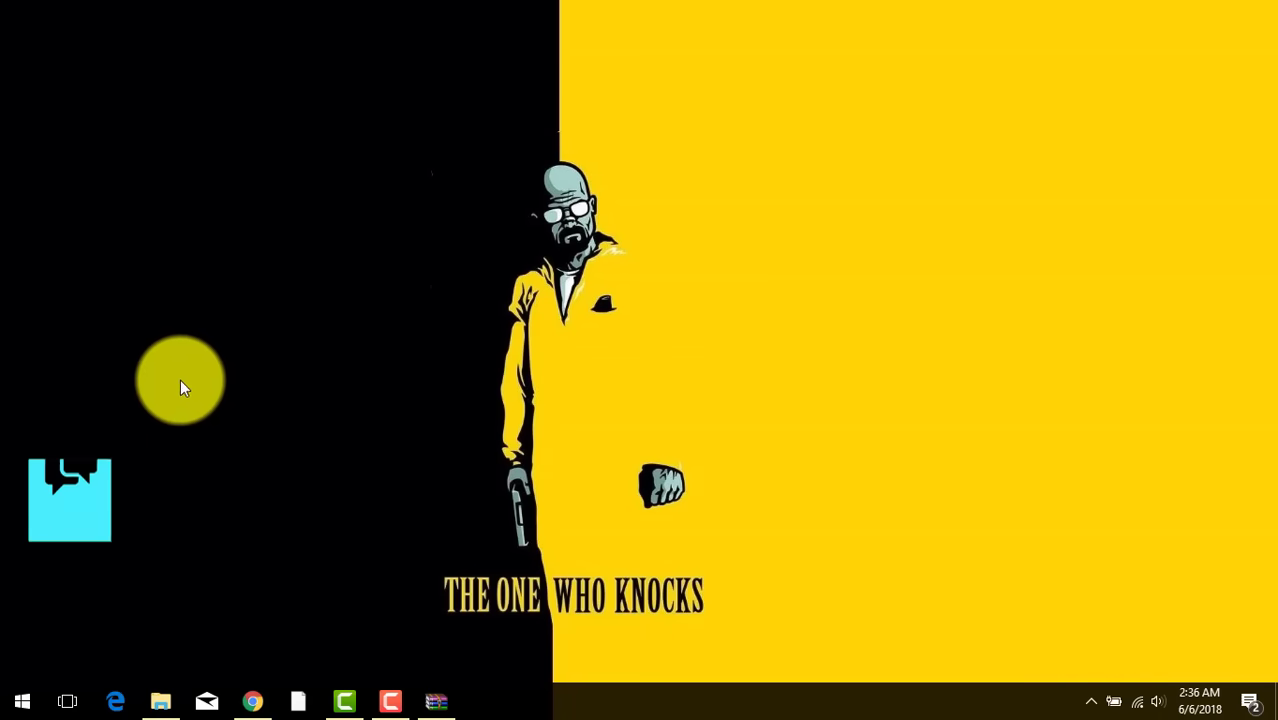
Launch Disk Repair.exe from the Start menu's Recently added list.
{"action": "left_click", "coordinate": [18, 706]}
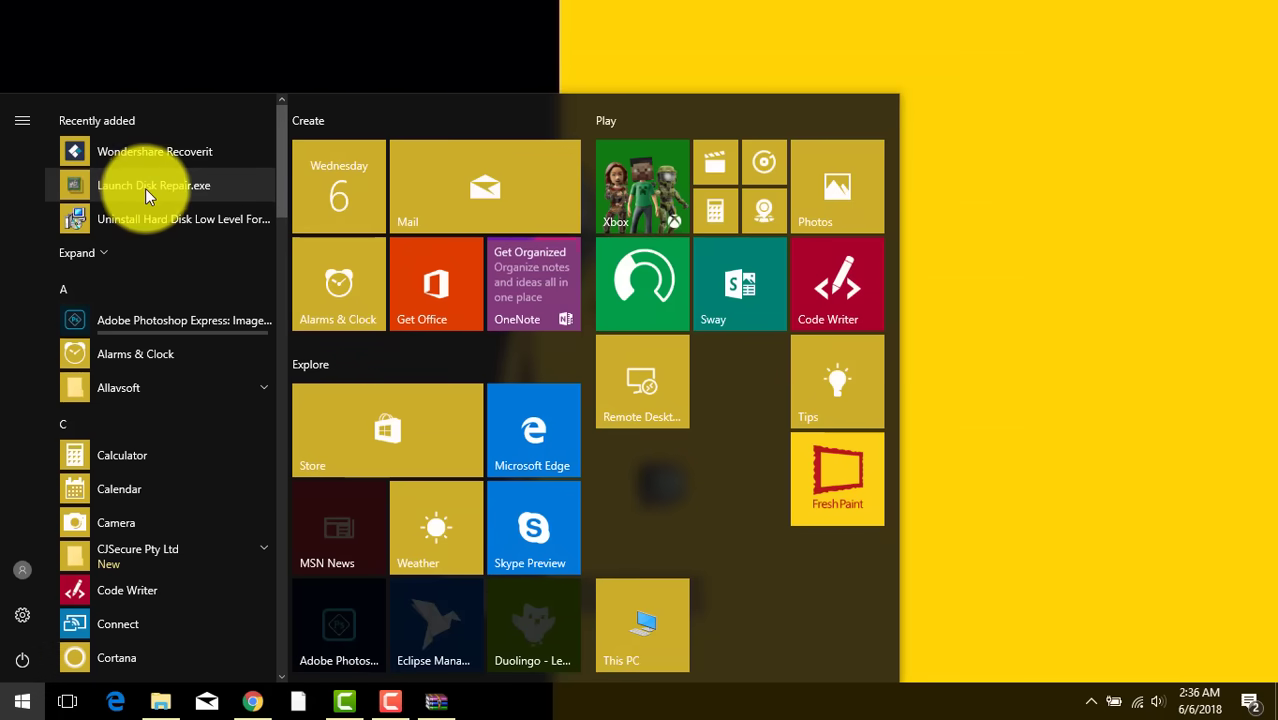
{"action": "key", "text": "Escape"}
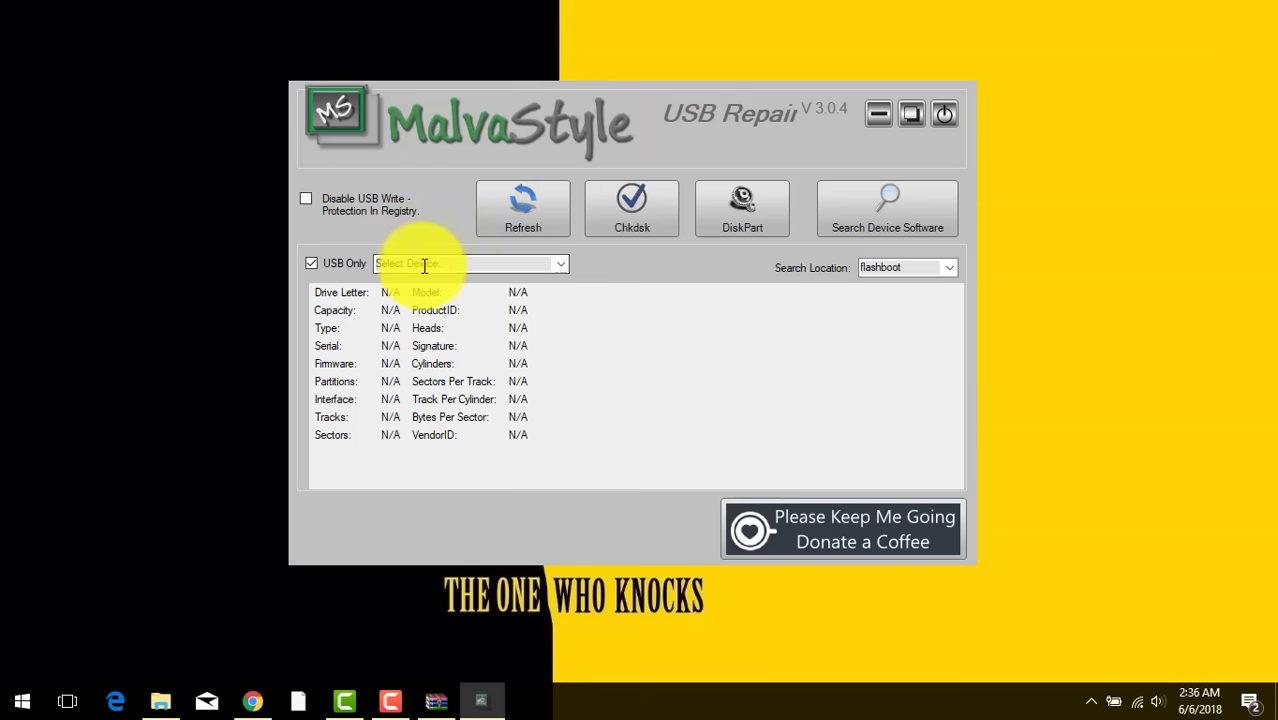
Select hp x720w USB Device and run format/repair on drive D:, dismissing the access-denied failure.
{"action": "left_click", "coordinate": [561, 264]}
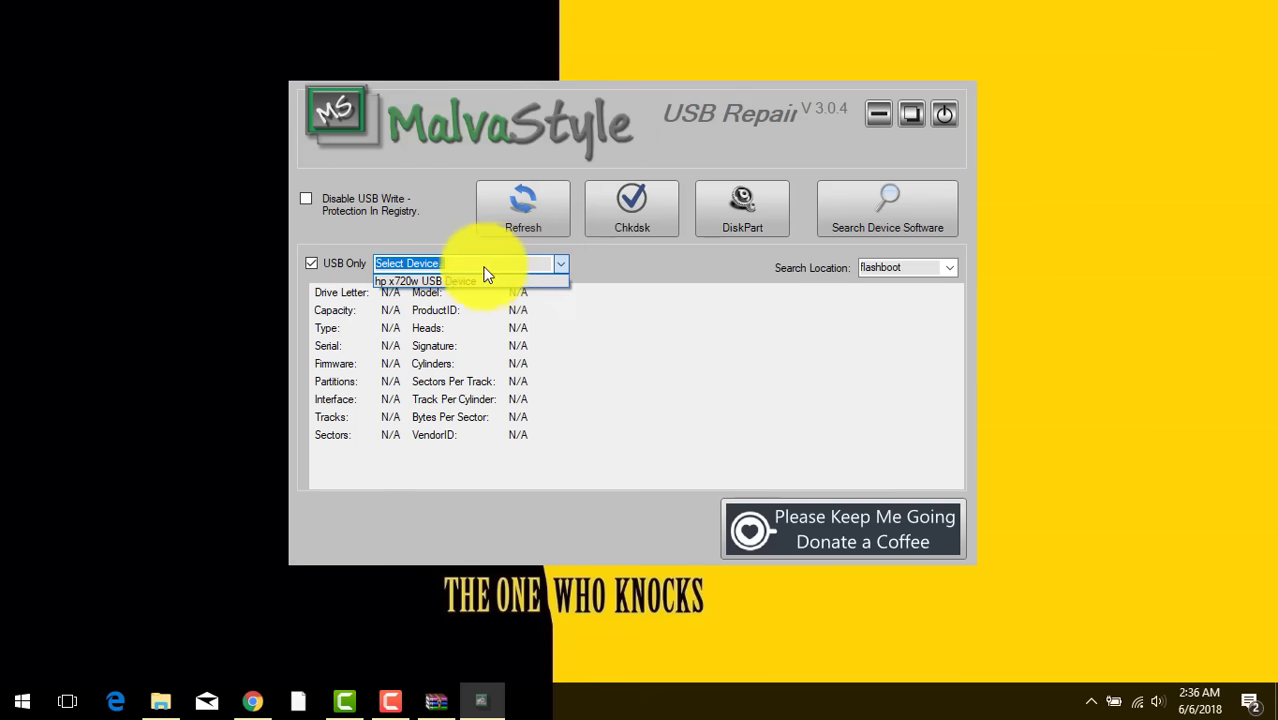
{"action": "left_click", "coordinate": [404, 280]}
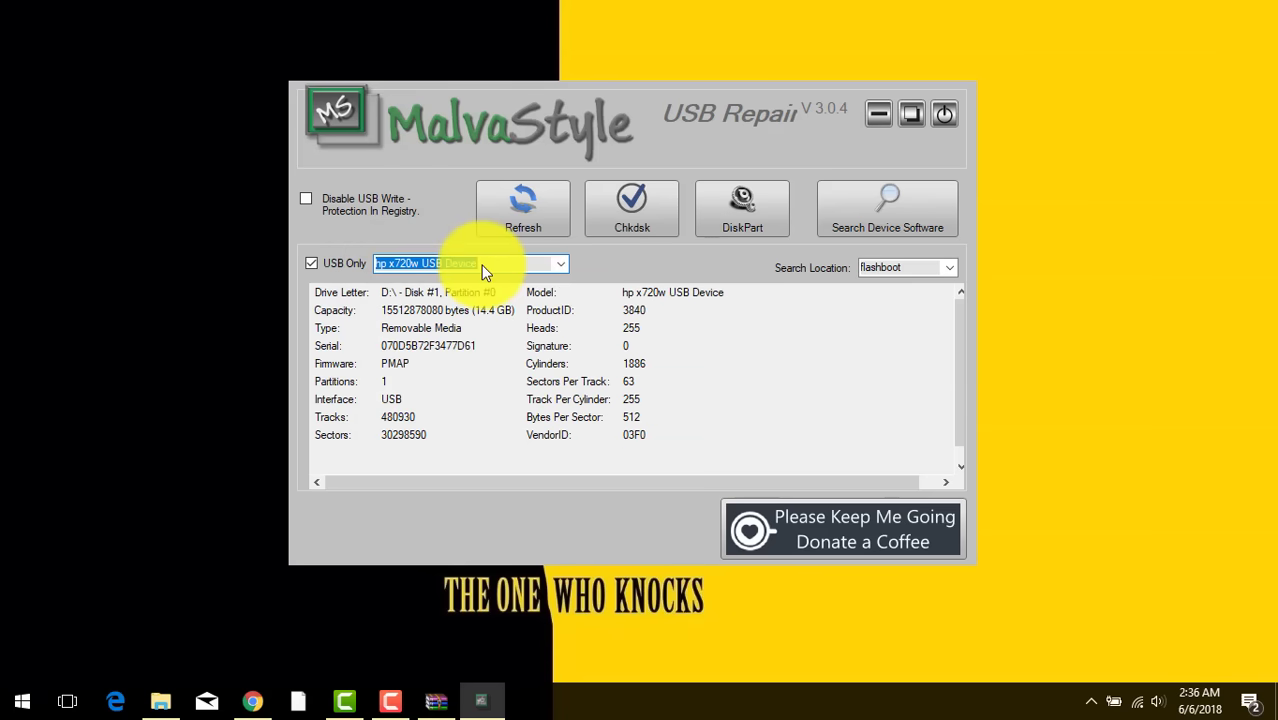
{"action": "left_click", "coordinate": [741, 218]}
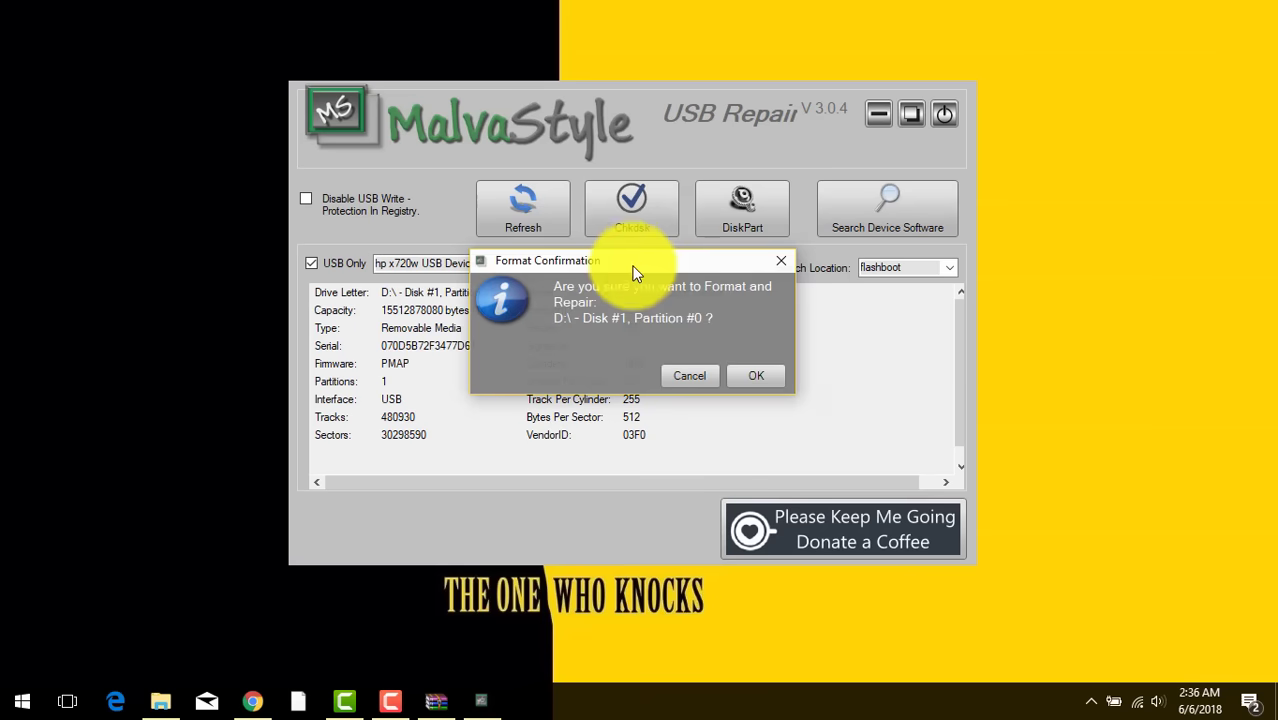
{"action": "left_click_drag", "start_coordinate": [633, 272], "coordinate": [588, 240]}
{"action": "left_click", "coordinate": [716, 350]}
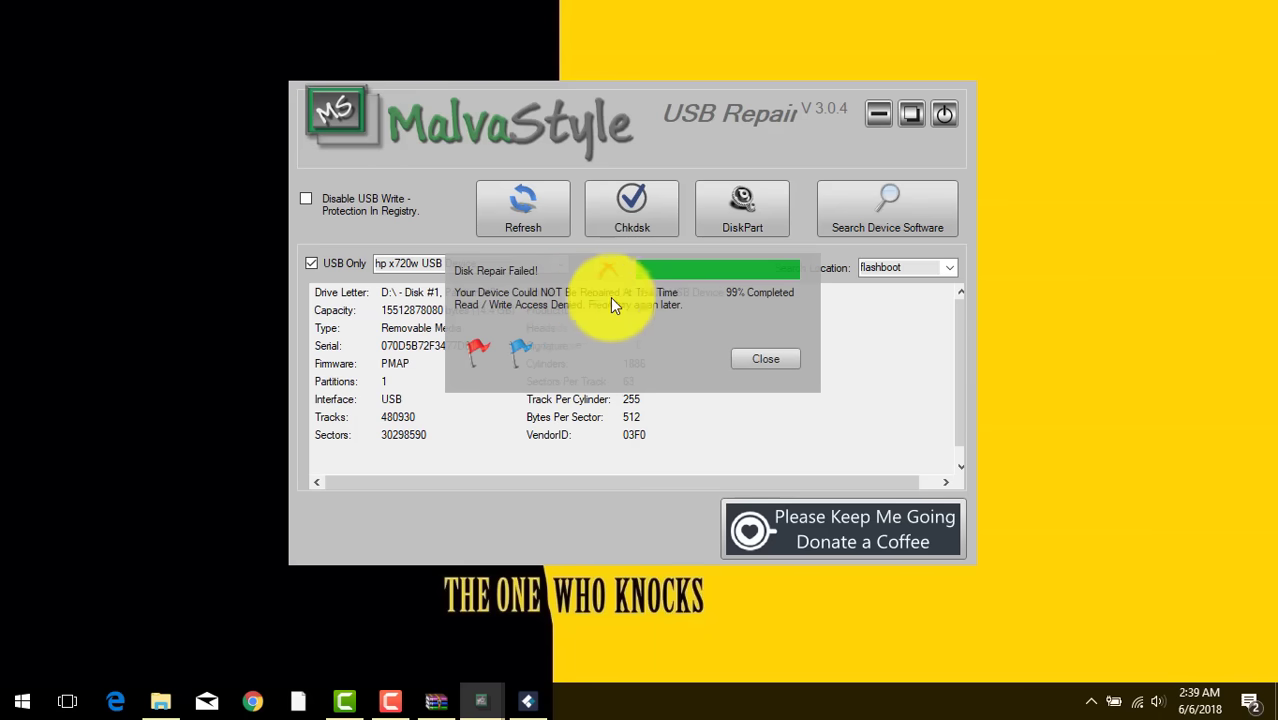
{"action": "left_click", "coordinate": [763, 360]}
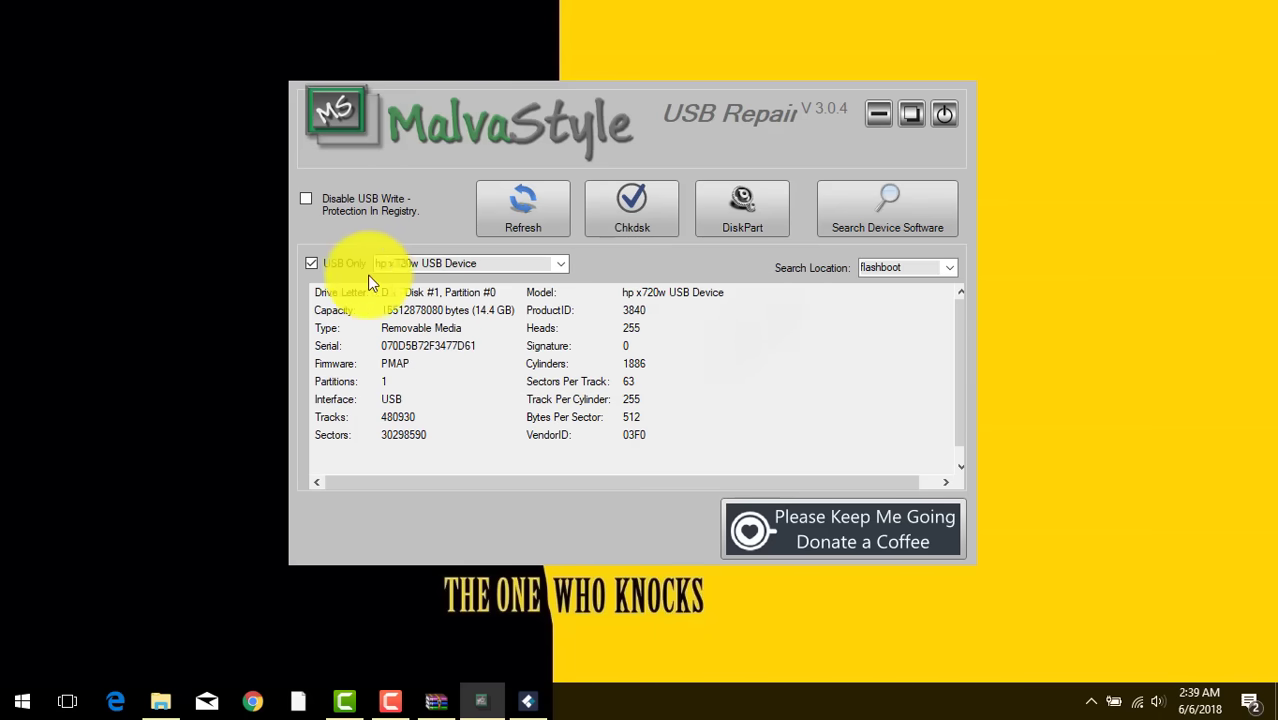
Disable USB write protection, then retry repairing the USB drive, which fails again.
{"action": "left_click", "coordinate": [308, 202]}
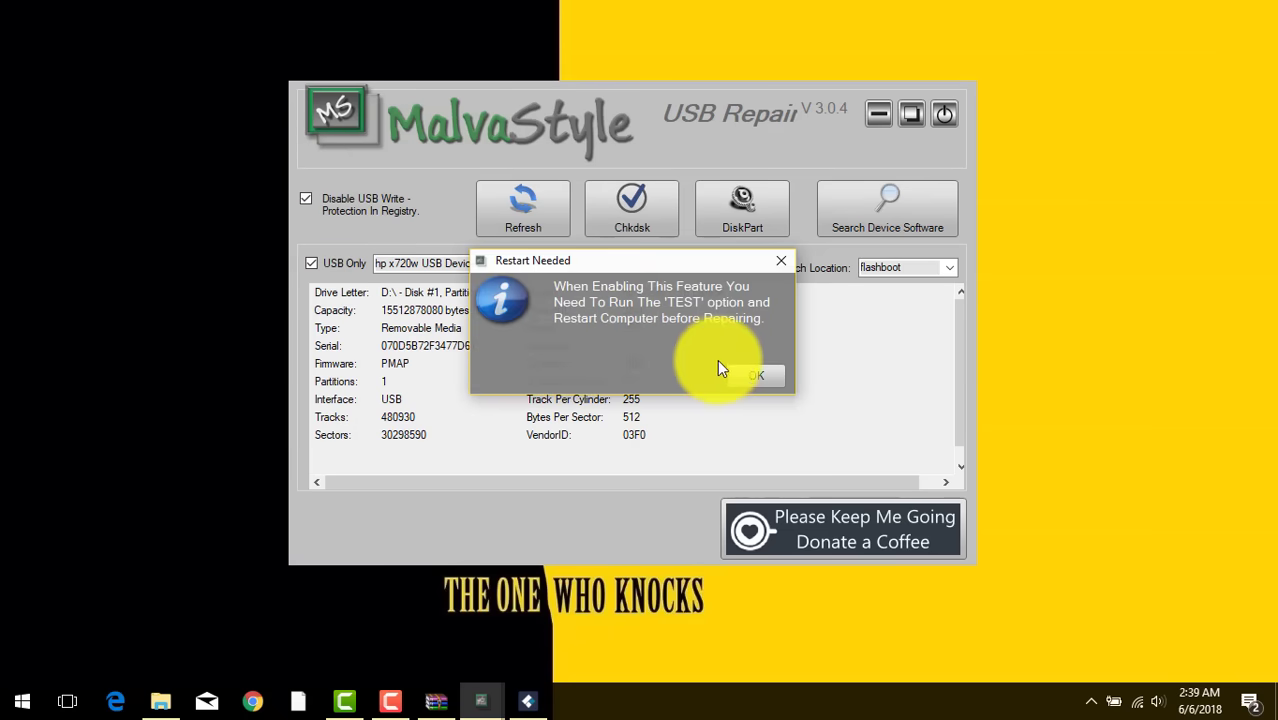
{"action": "left_click", "coordinate": [750, 373]}
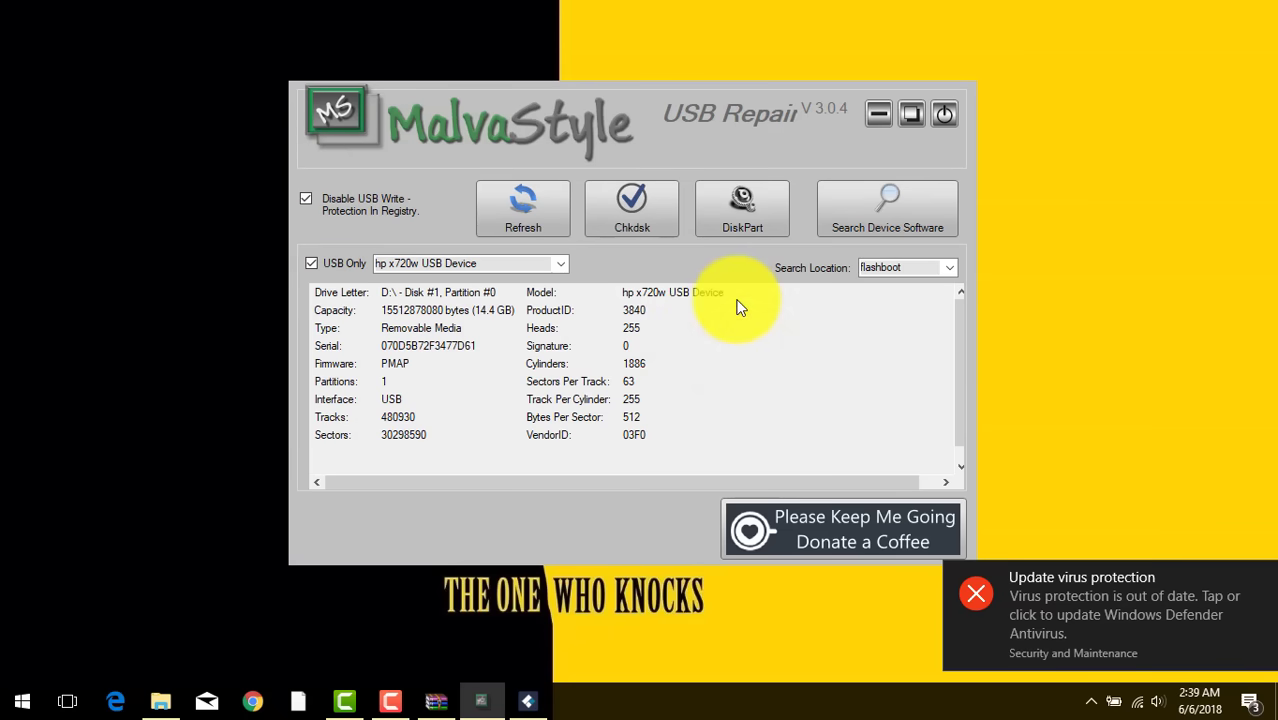
{"action": "left_click", "coordinate": [741, 210]}
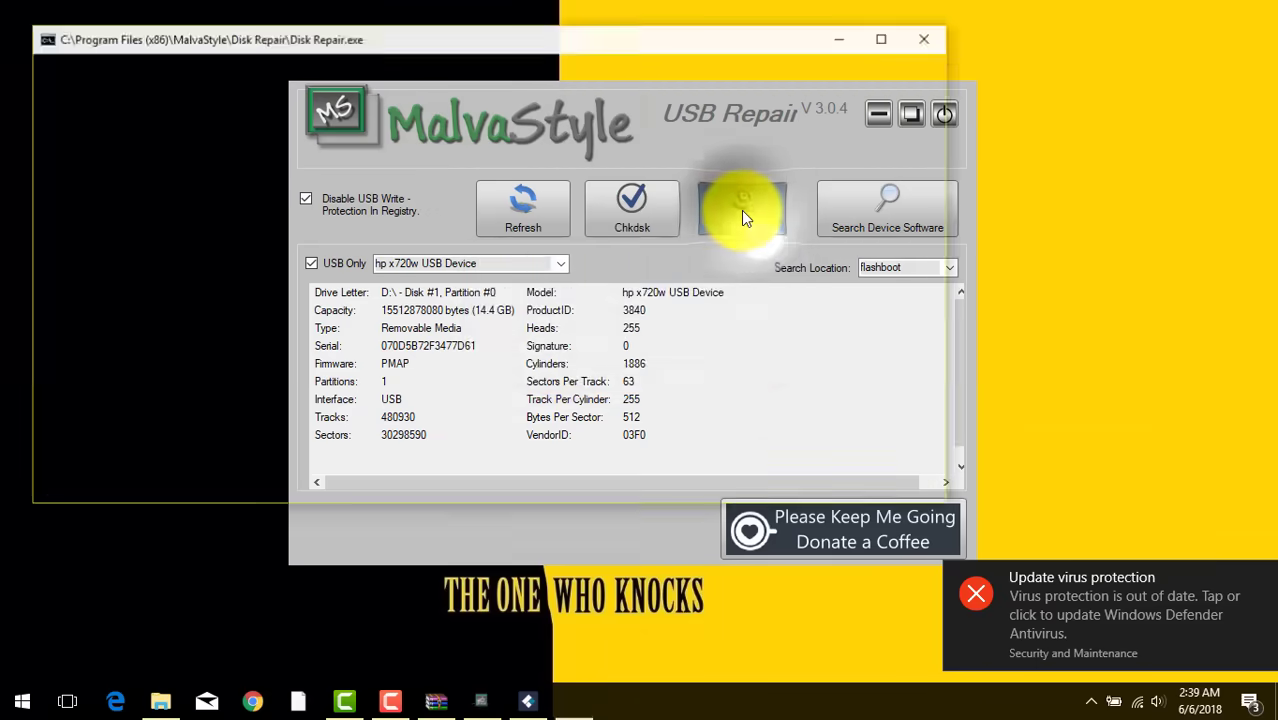
{"action": "left_click", "coordinate": [745, 374]}
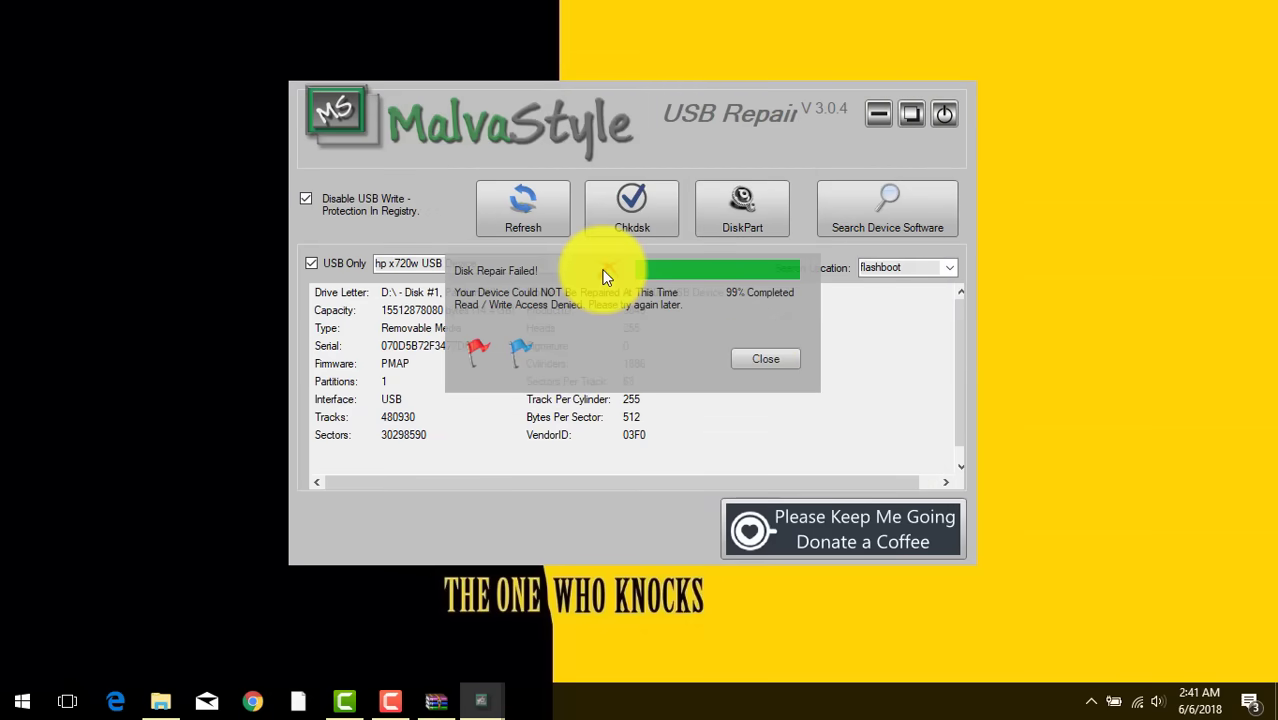
{"action": "left_click", "coordinate": [761, 356]}
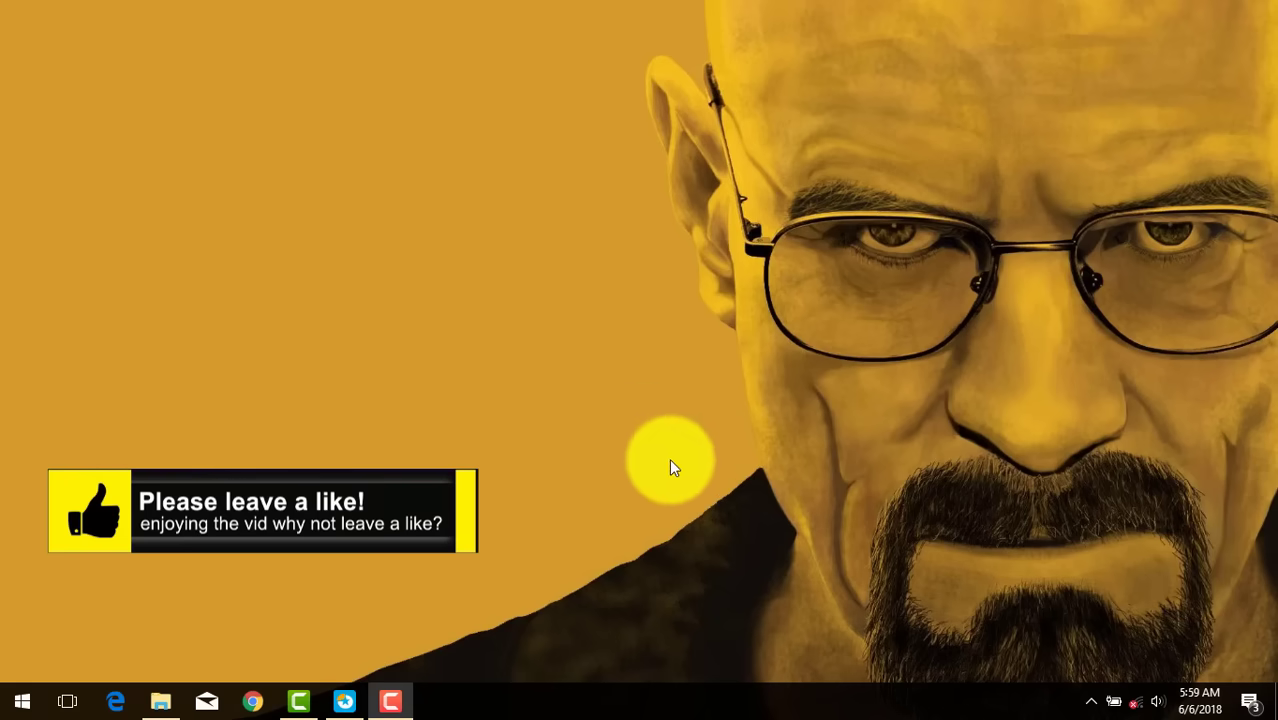
Restore EaseUS, open USB Drive (D:) to view its files, then show partition D:'s operations.
{"action": "left_click", "coordinate": [344, 701]}
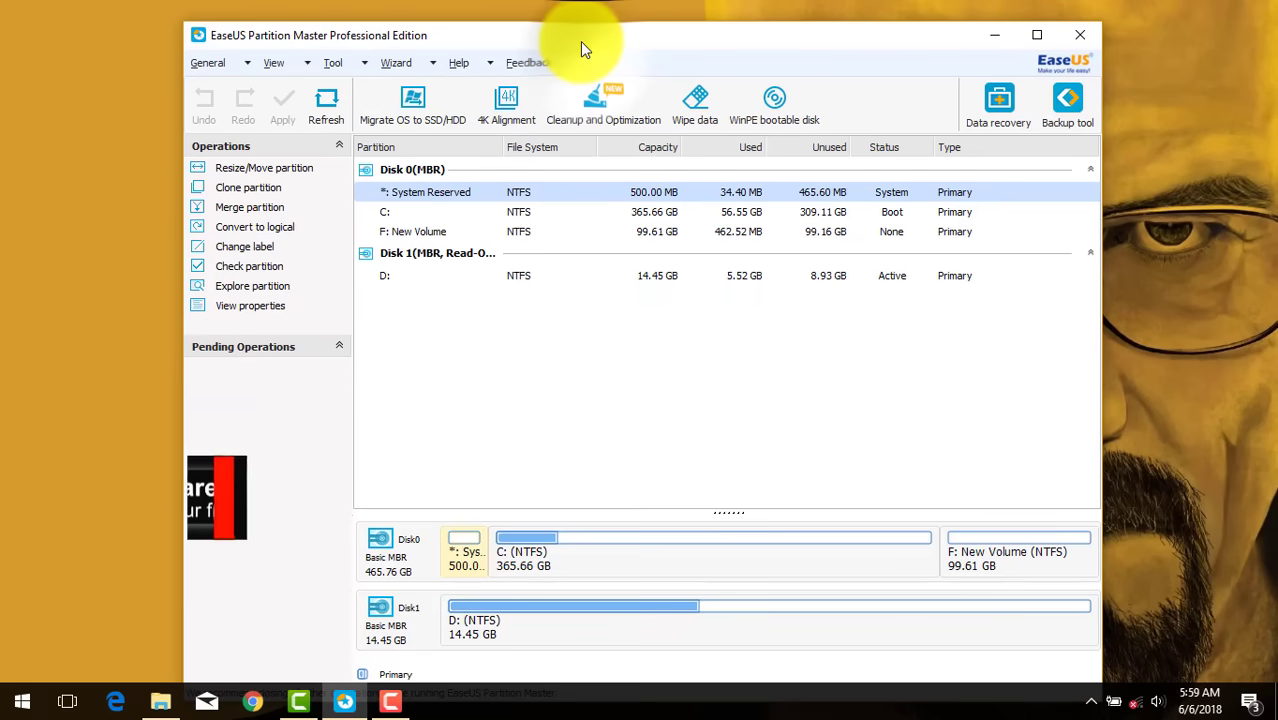
{"action": "left_click_drag", "start_coordinate": [580, 41], "coordinate": [593, 36]}
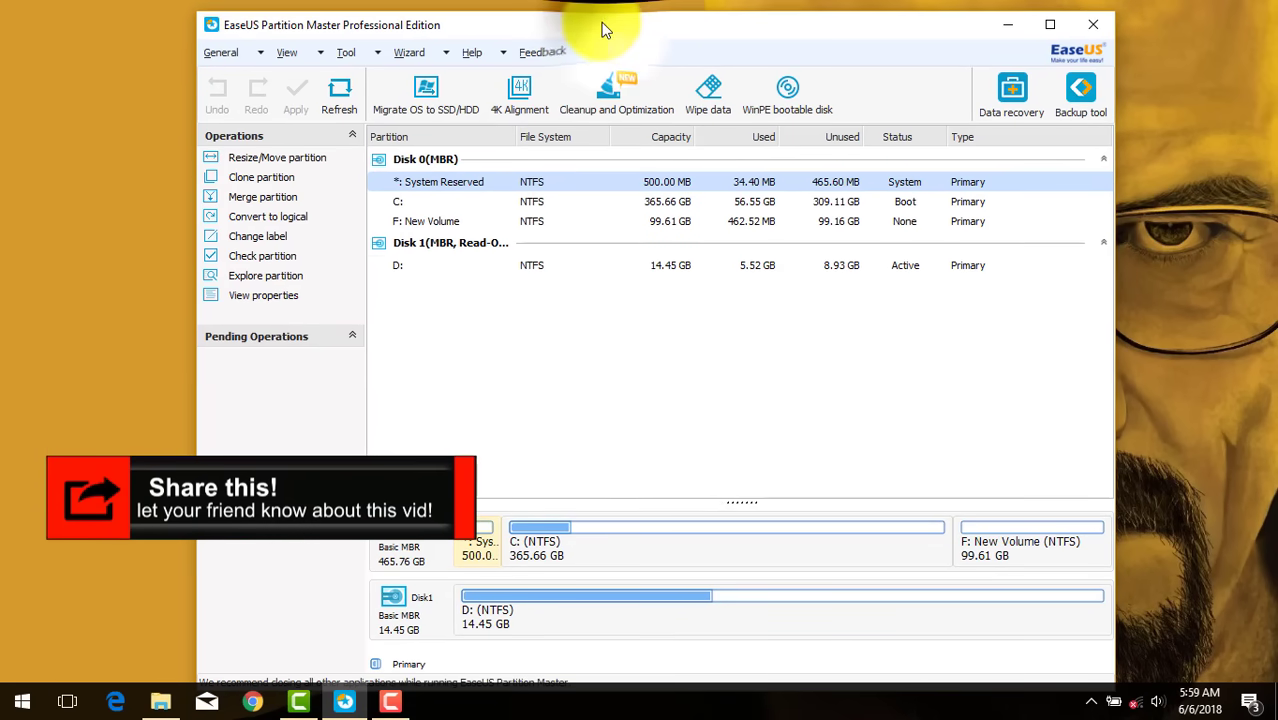
{"action": "left_click", "coordinate": [530, 268]}
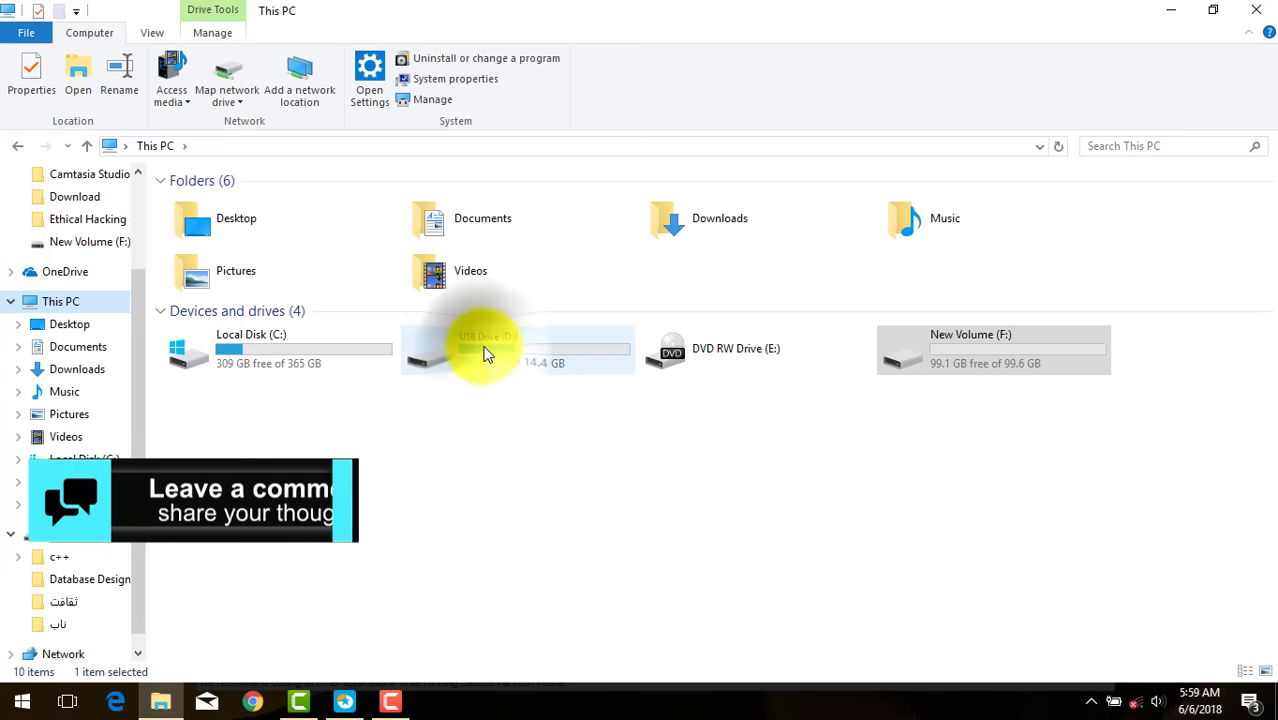
{"action": "left_click", "coordinate": [505, 350]}
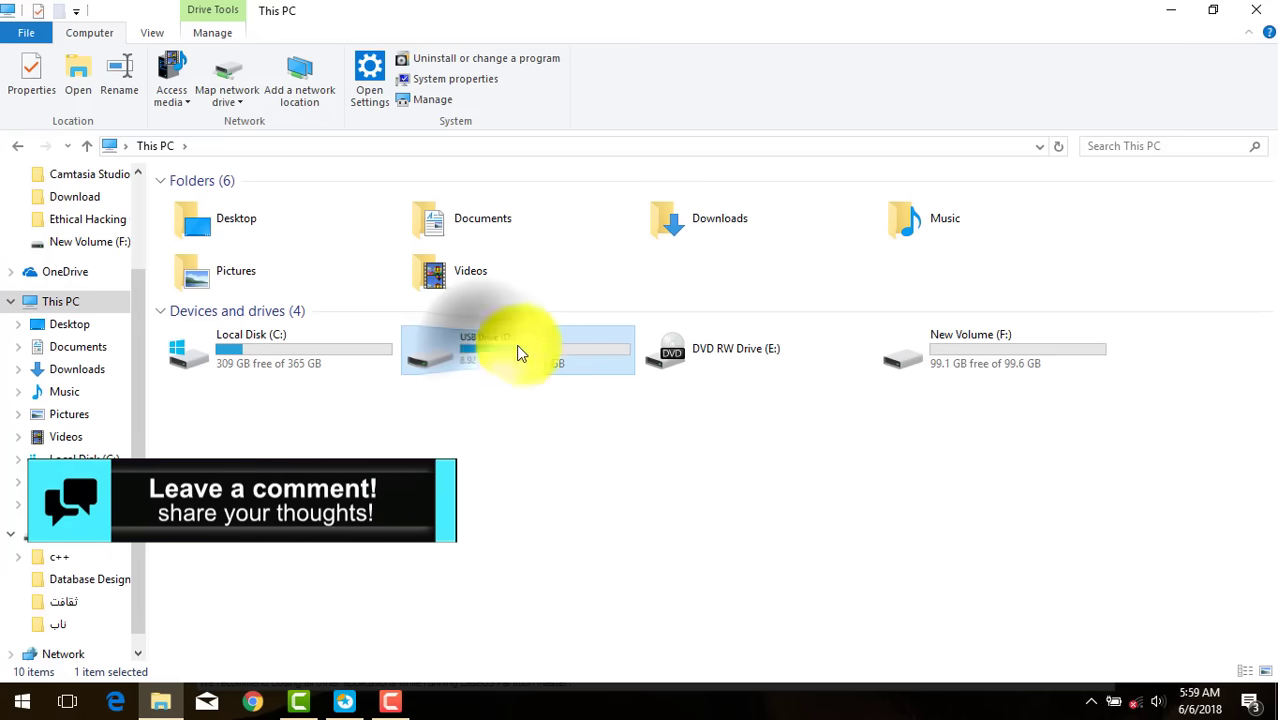
{"action": "double_click", "coordinate": [498, 351]}
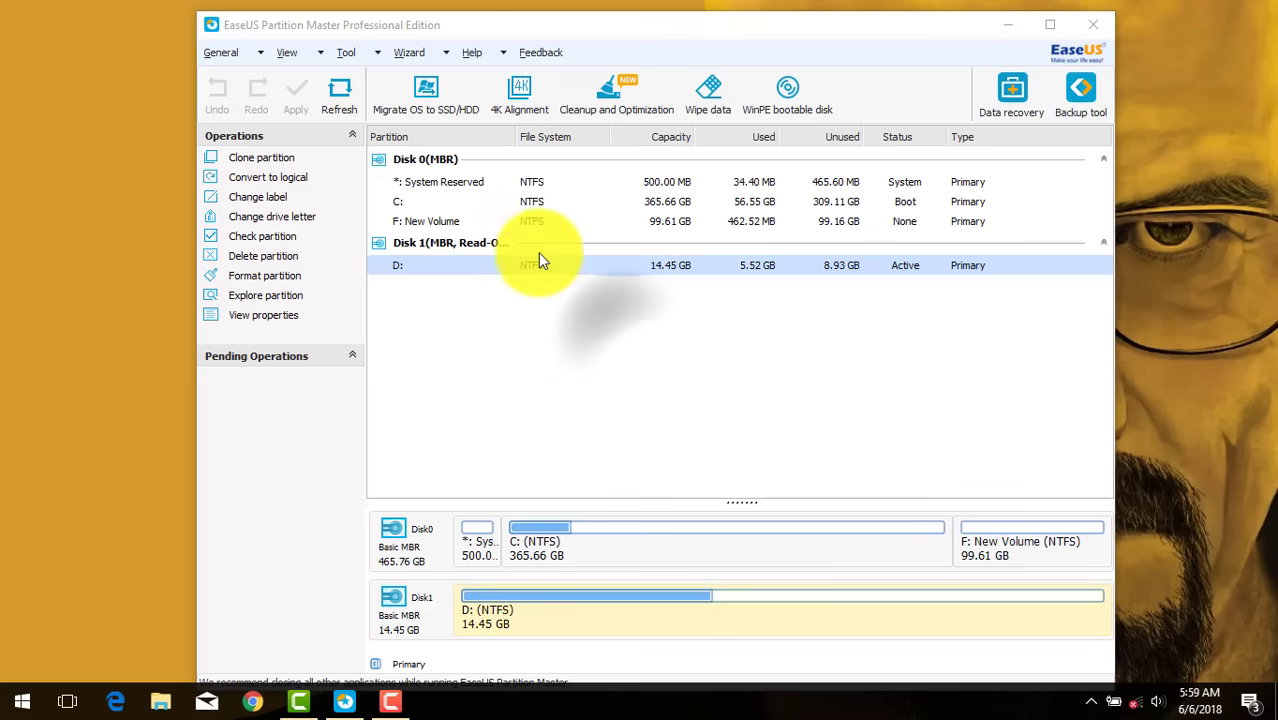
{"action": "right_click", "coordinate": [557, 272]}
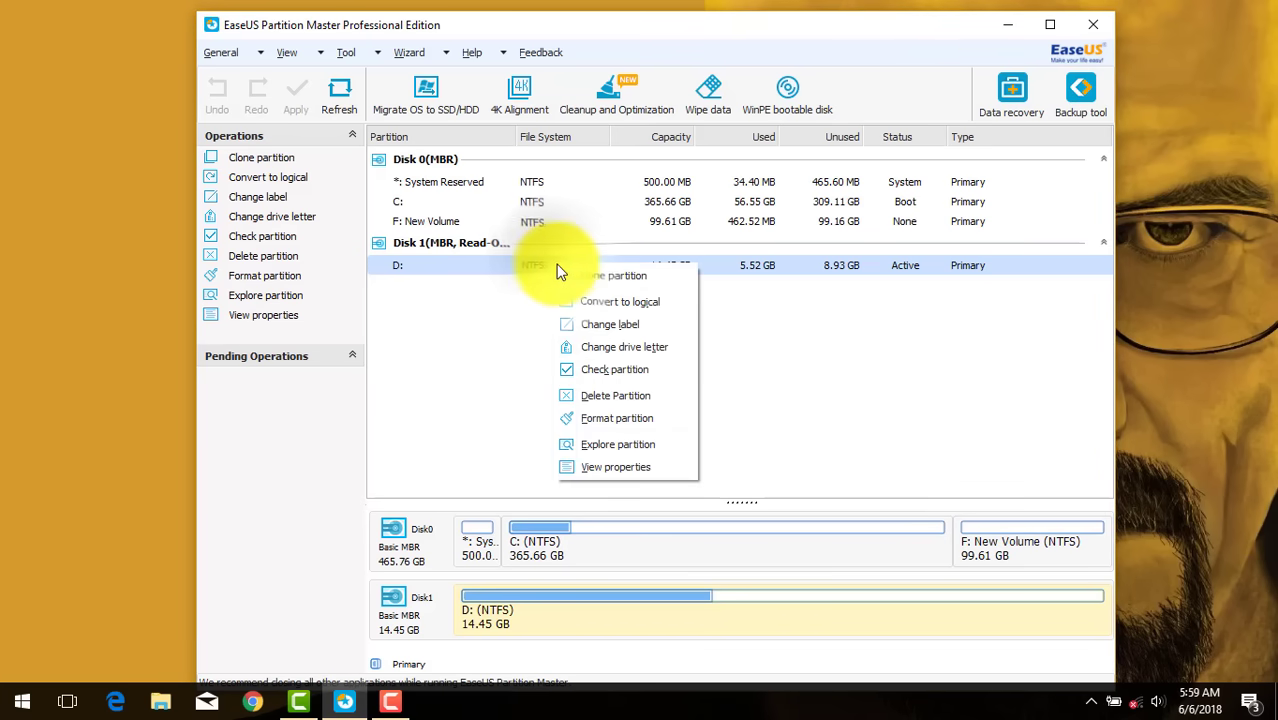
Set up formatting D: with label 'tech lab', NTFS file system and 4KB clusters.
{"action": "left_click", "coordinate": [604, 419]}
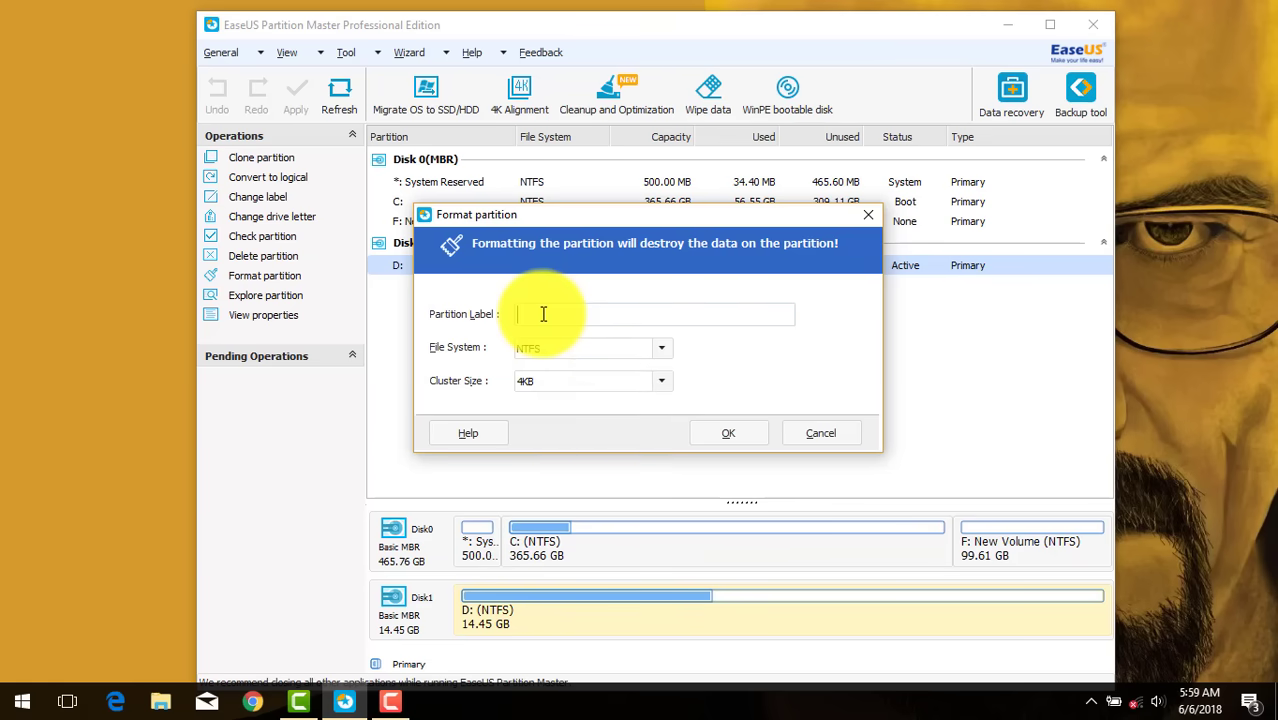
{"action": "type", "text": "tech lab"}
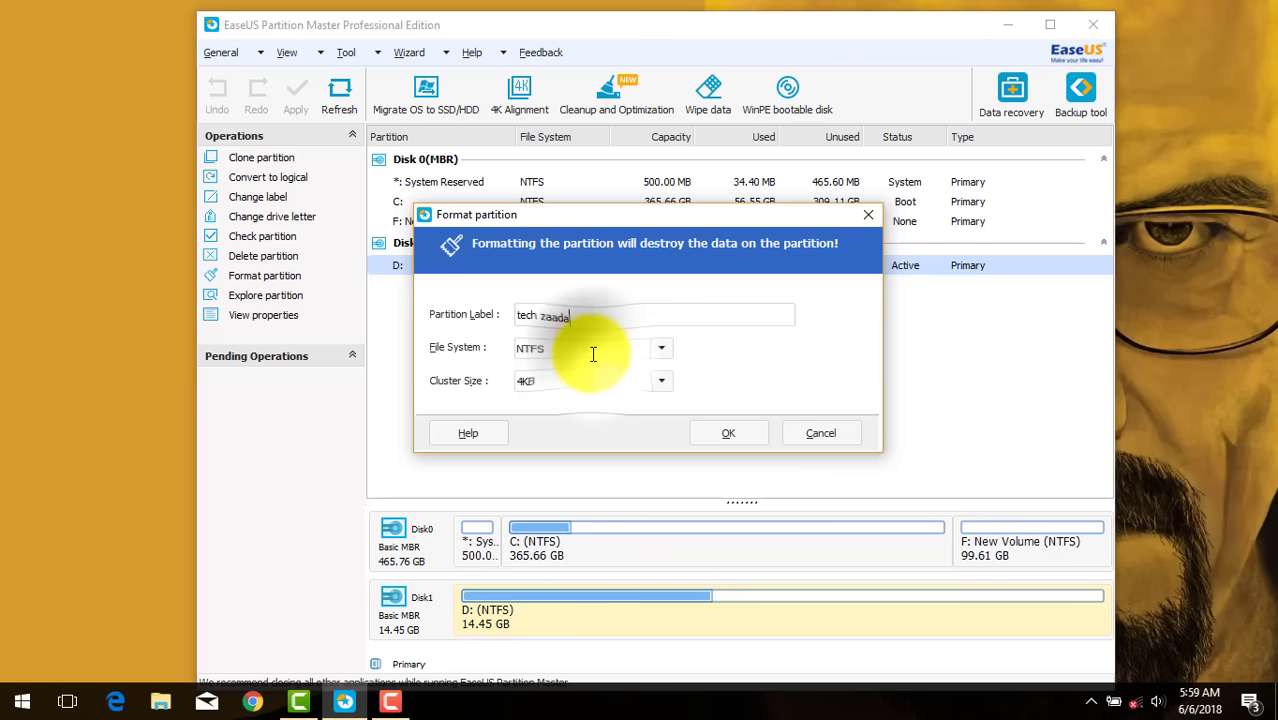
{"action": "left_click", "coordinate": [666, 349]}
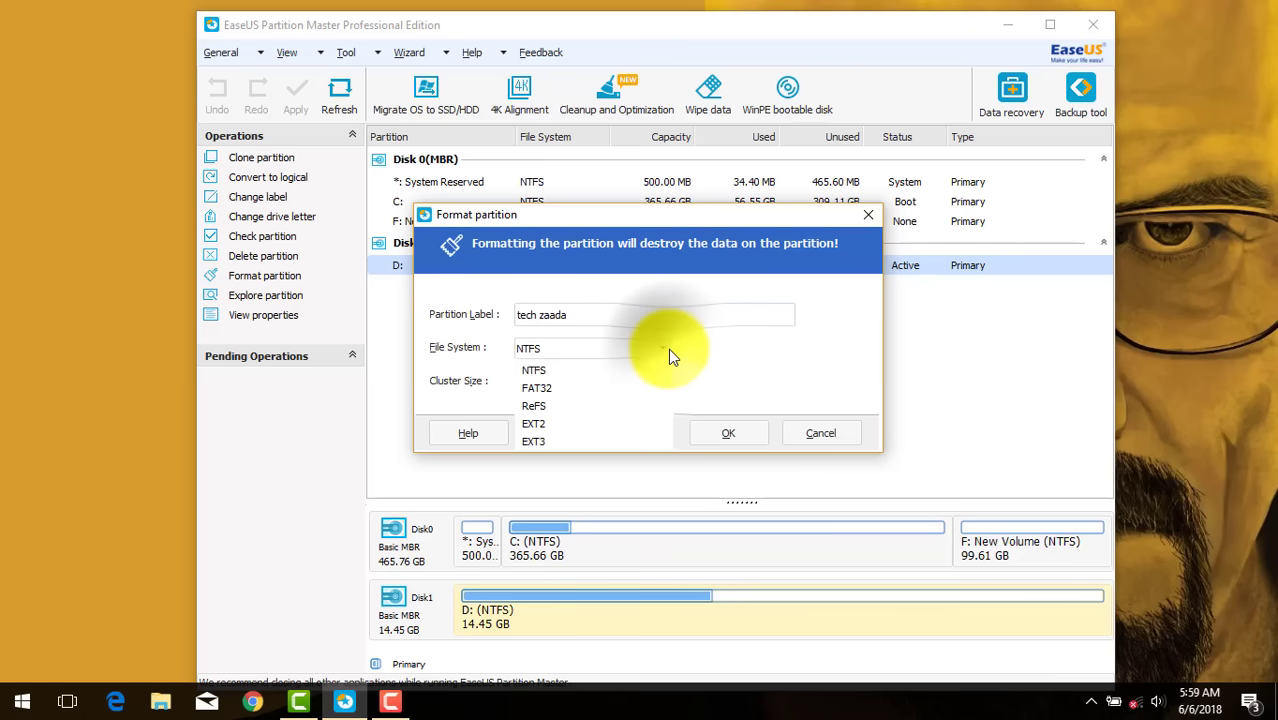
{"action": "left_click", "coordinate": [670, 354]}
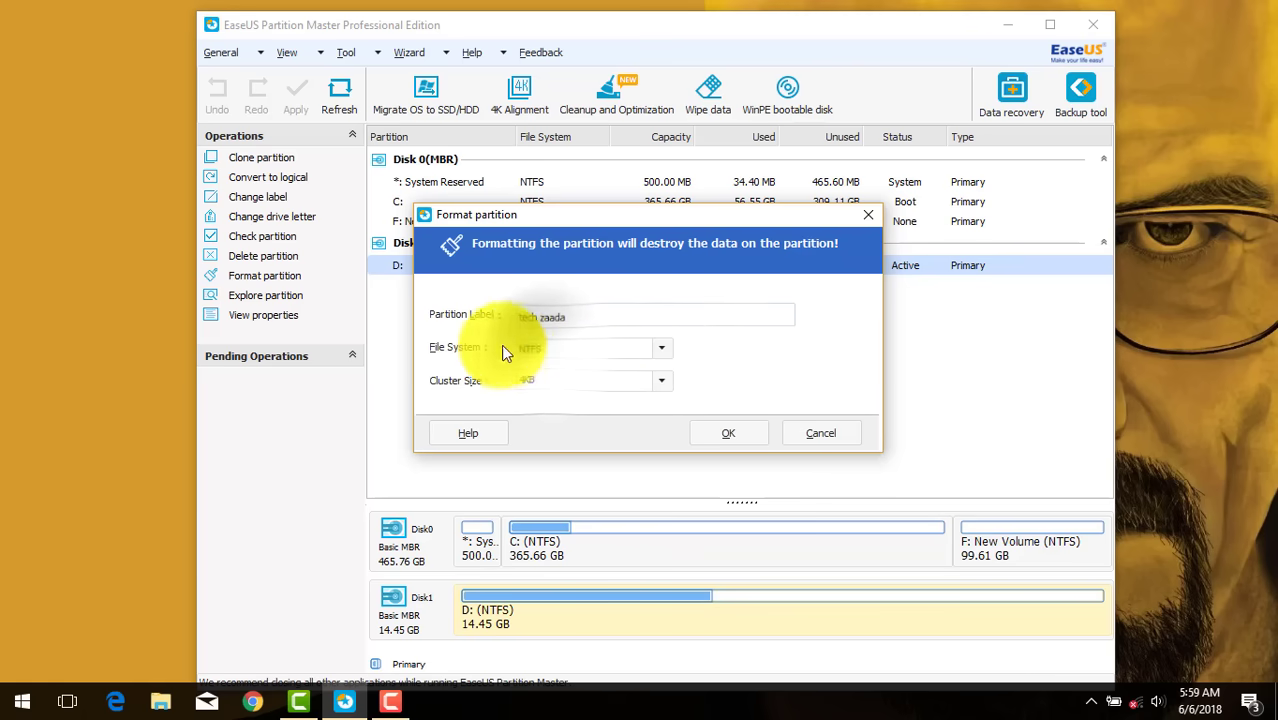
{"action": "left_click", "coordinate": [662, 386]}
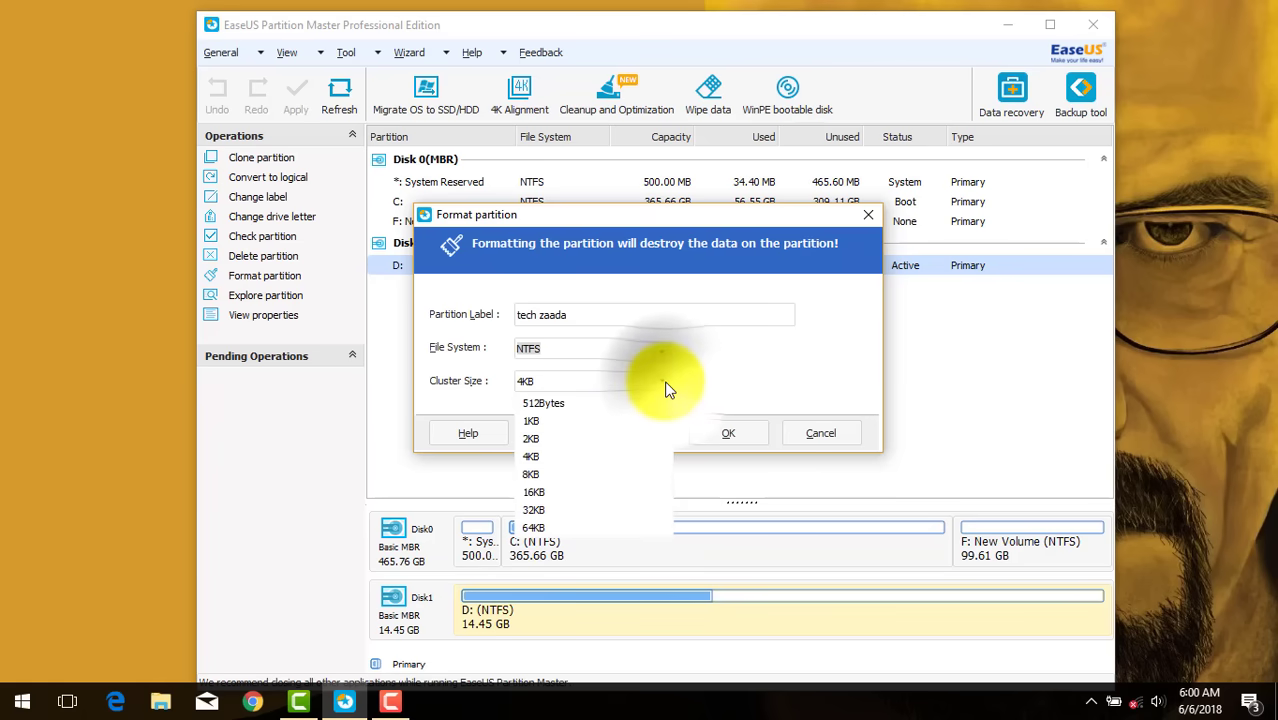
{"action": "left_click", "coordinate": [667, 388]}
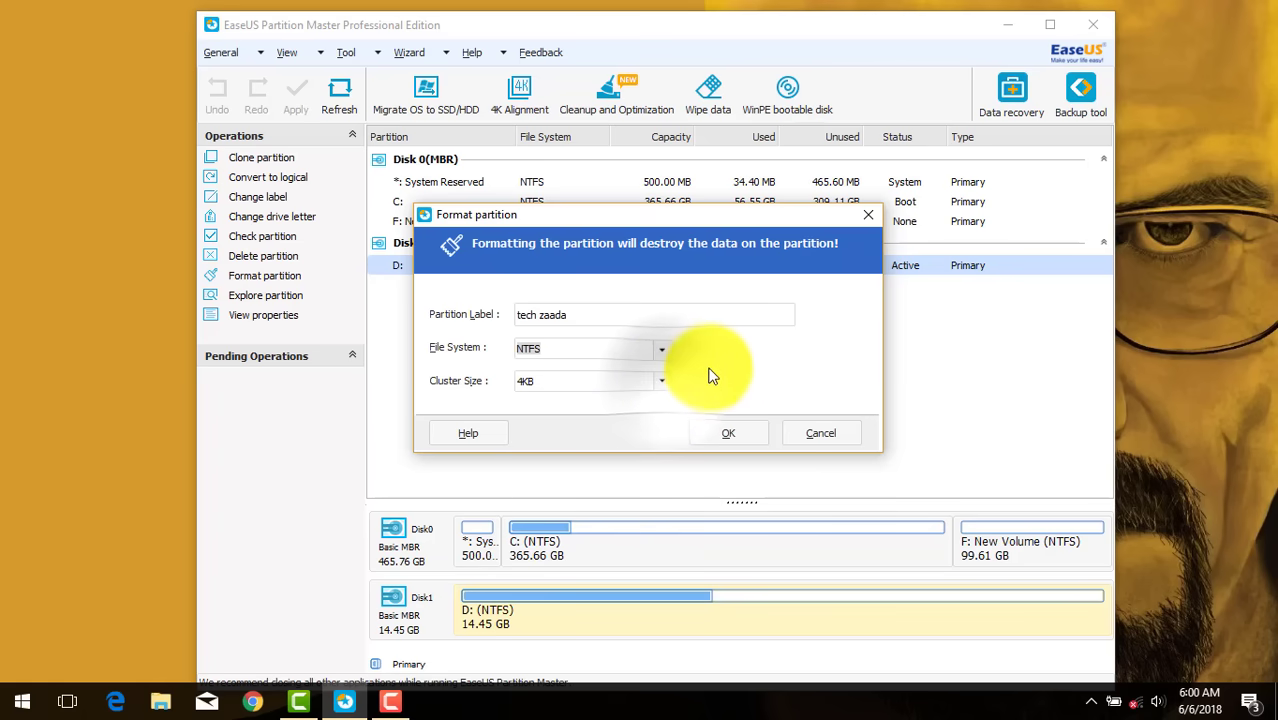
Confirm the format, dismiss the write-protected error, and decline the disk-changed prompt.
{"action": "left_click", "coordinate": [728, 433]}
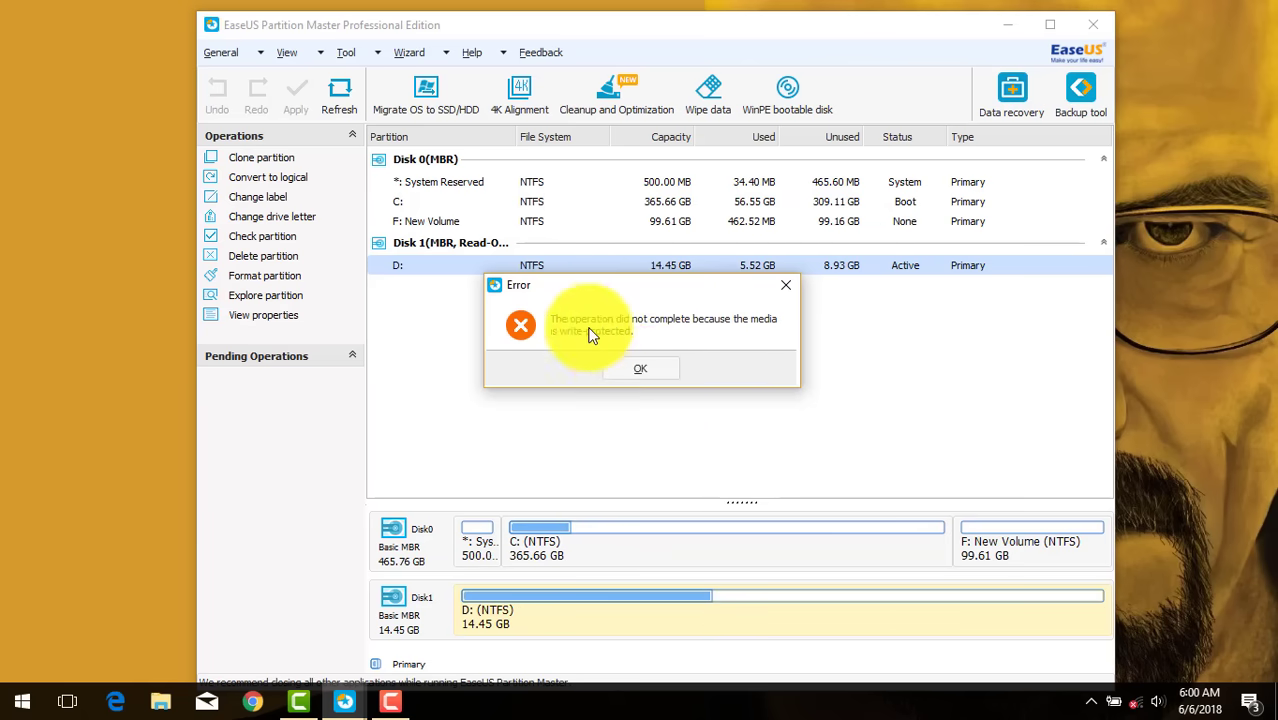
{"action": "left_click", "coordinate": [646, 372]}
{"action": "left_click", "coordinate": [733, 416]}
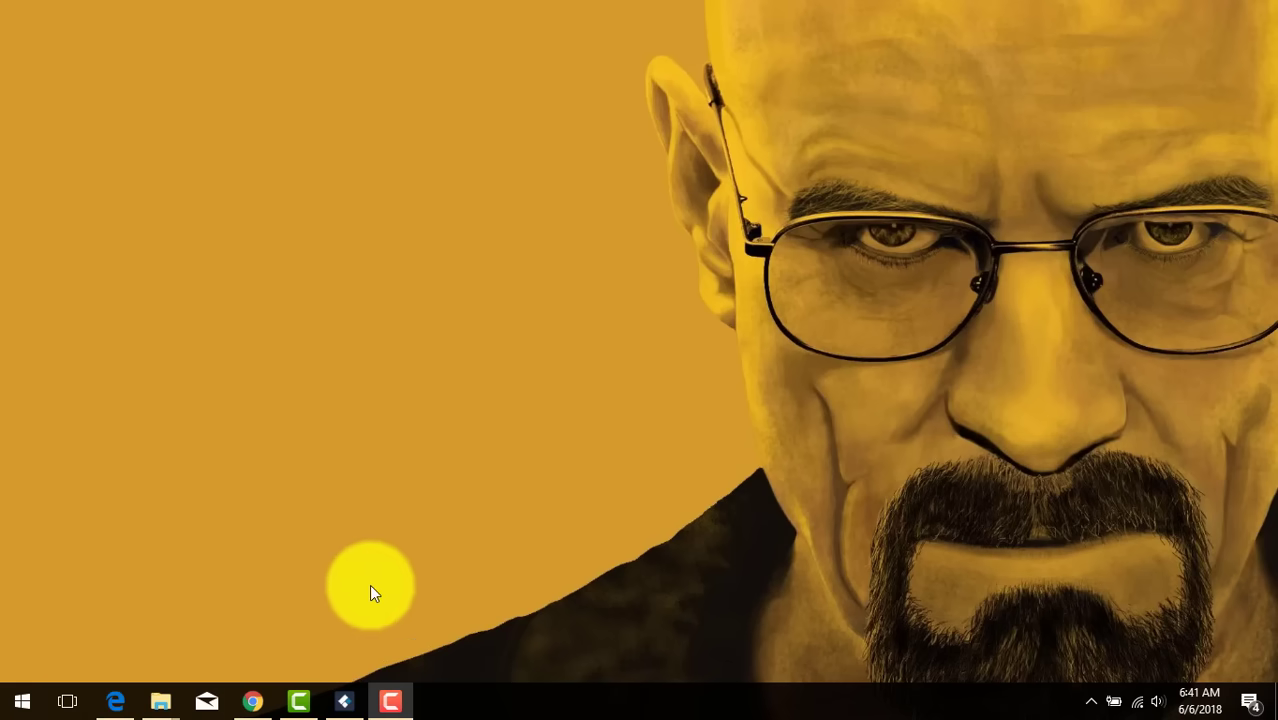
Bring up Recoverit, reposition its window, and choose External Devices Recovery.
{"action": "left_click", "coordinate": [343, 701]}
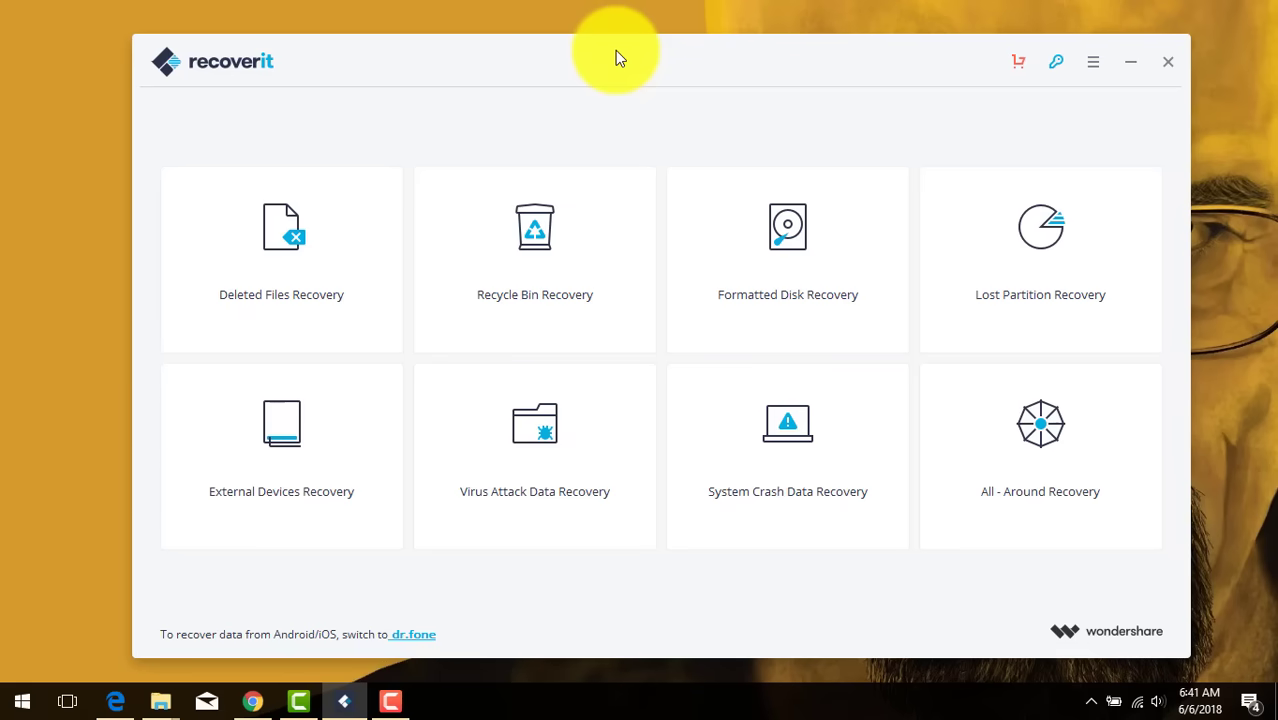
{"action": "mouse_move", "coordinate": [655, 57]}
{"action": "left_mouse_down"}
{"action": "mouse_move", "coordinate": [615, 60]}
{"action": "mouse_move", "coordinate": [650, 48]}
{"action": "left_mouse_up"}
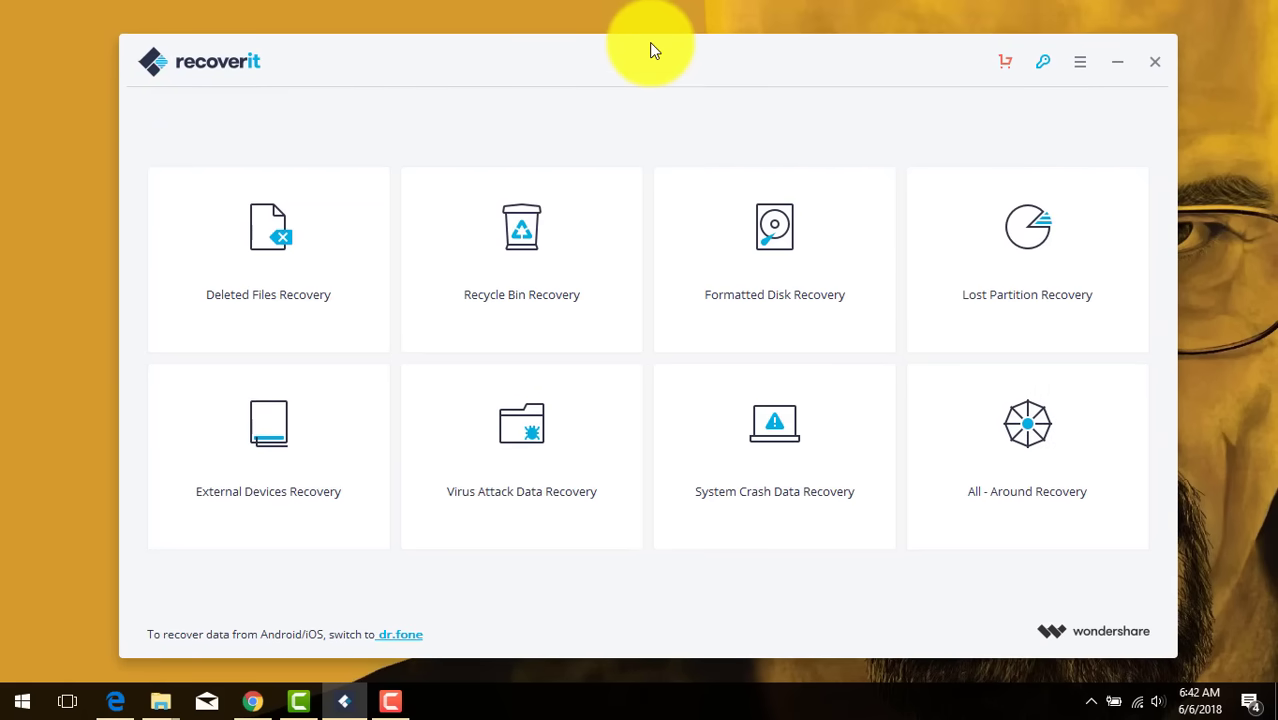
{"action": "left_click_drag", "start_coordinate": [650, 63], "coordinate": [656, 60]}
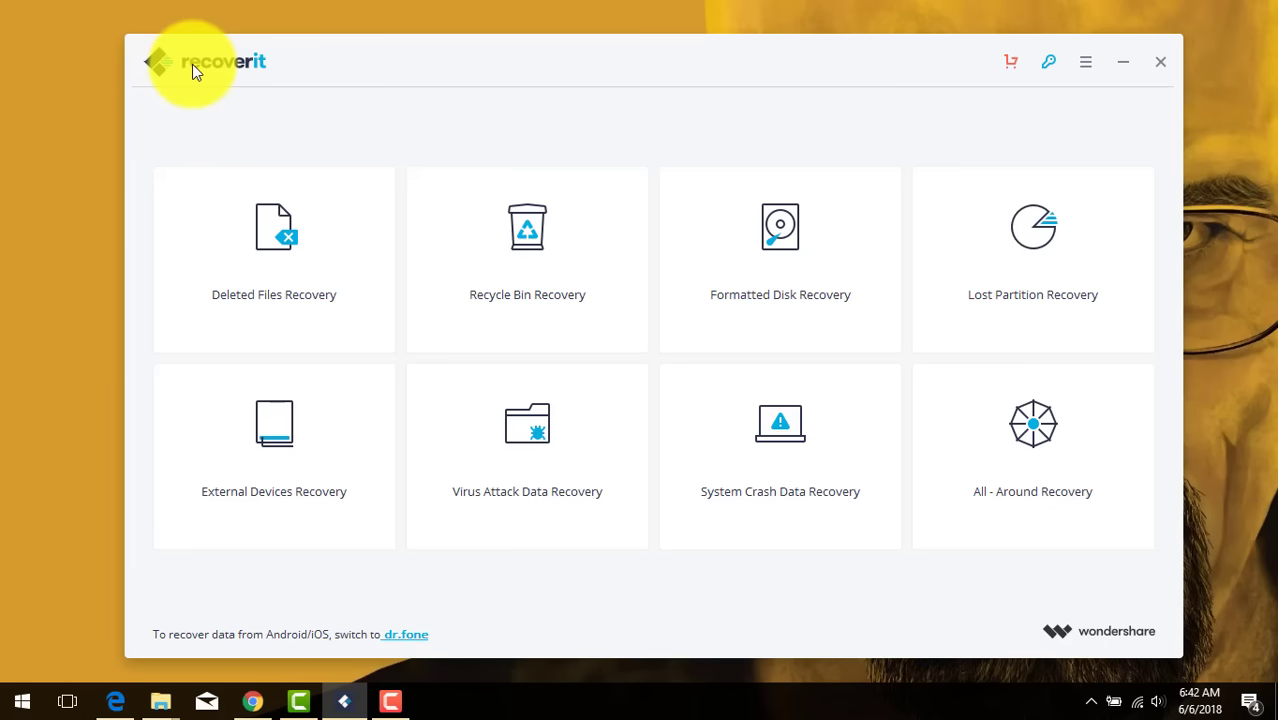
{"action": "mouse_move", "coordinate": [278, 455]}
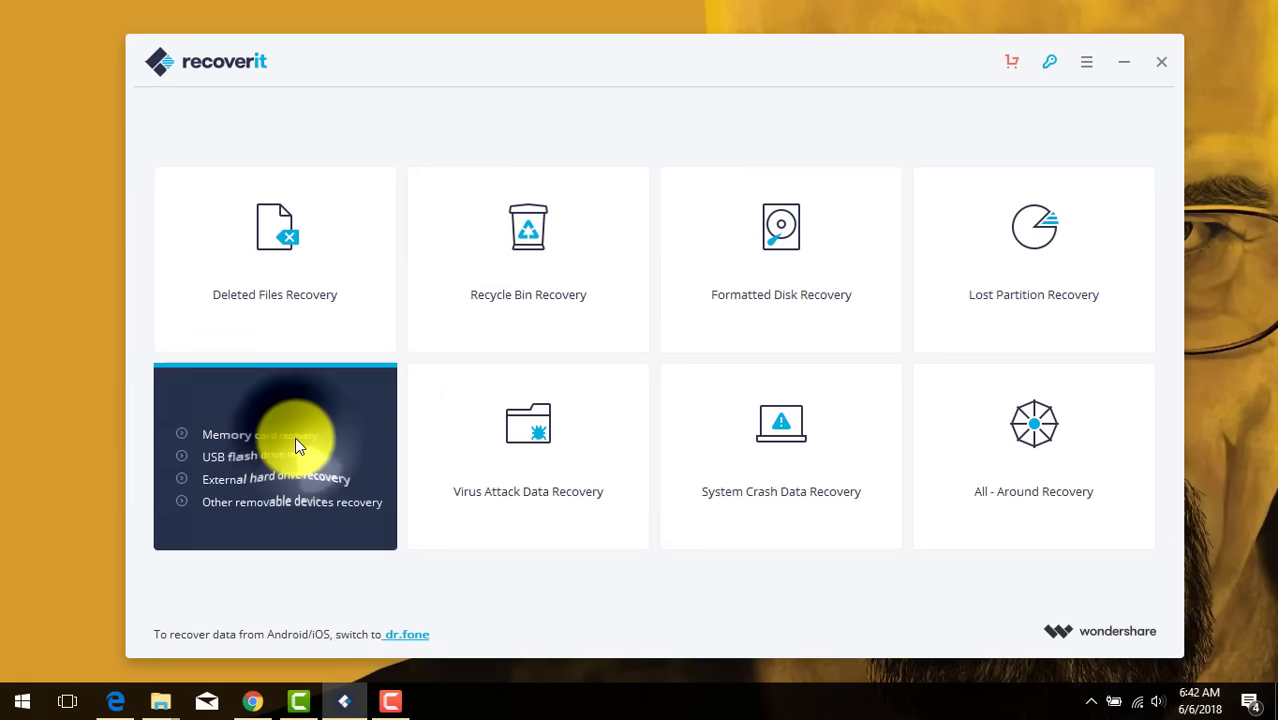
{"action": "left_click", "coordinate": [300, 443]}
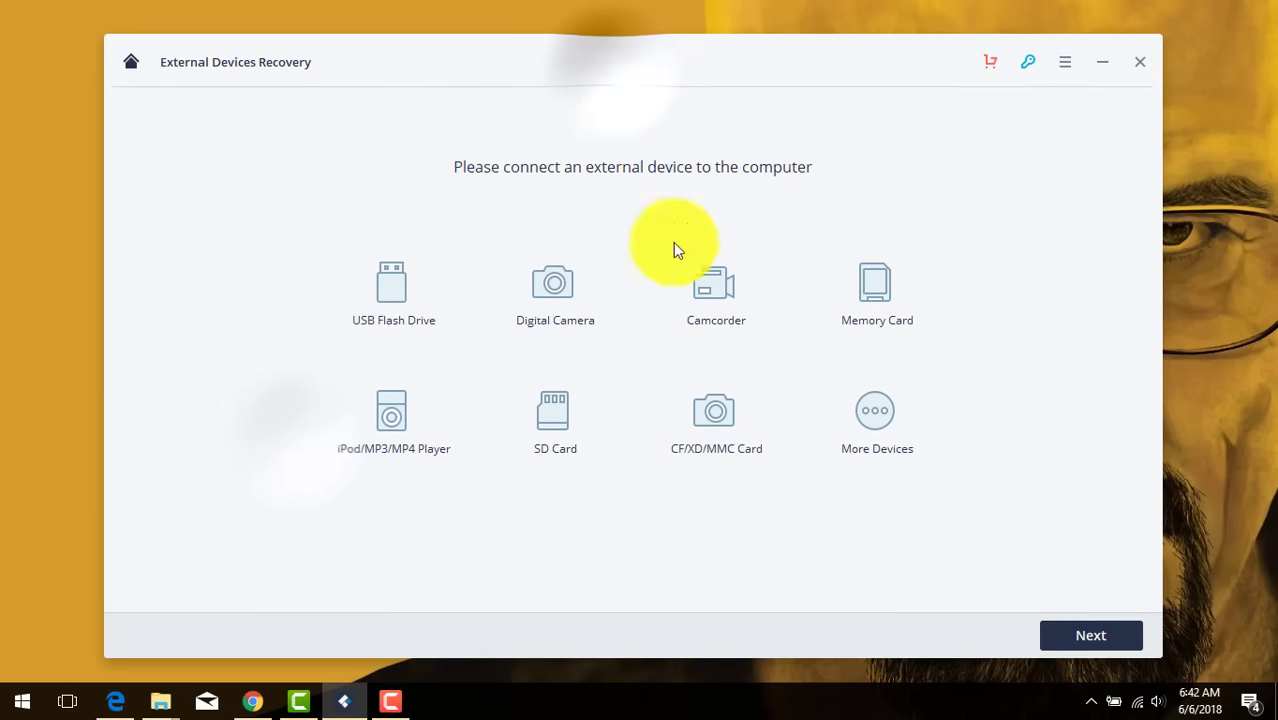
Start a scan of Disk (D:) and review the recoverable files it lists.
{"action": "left_click", "coordinate": [1087, 638]}
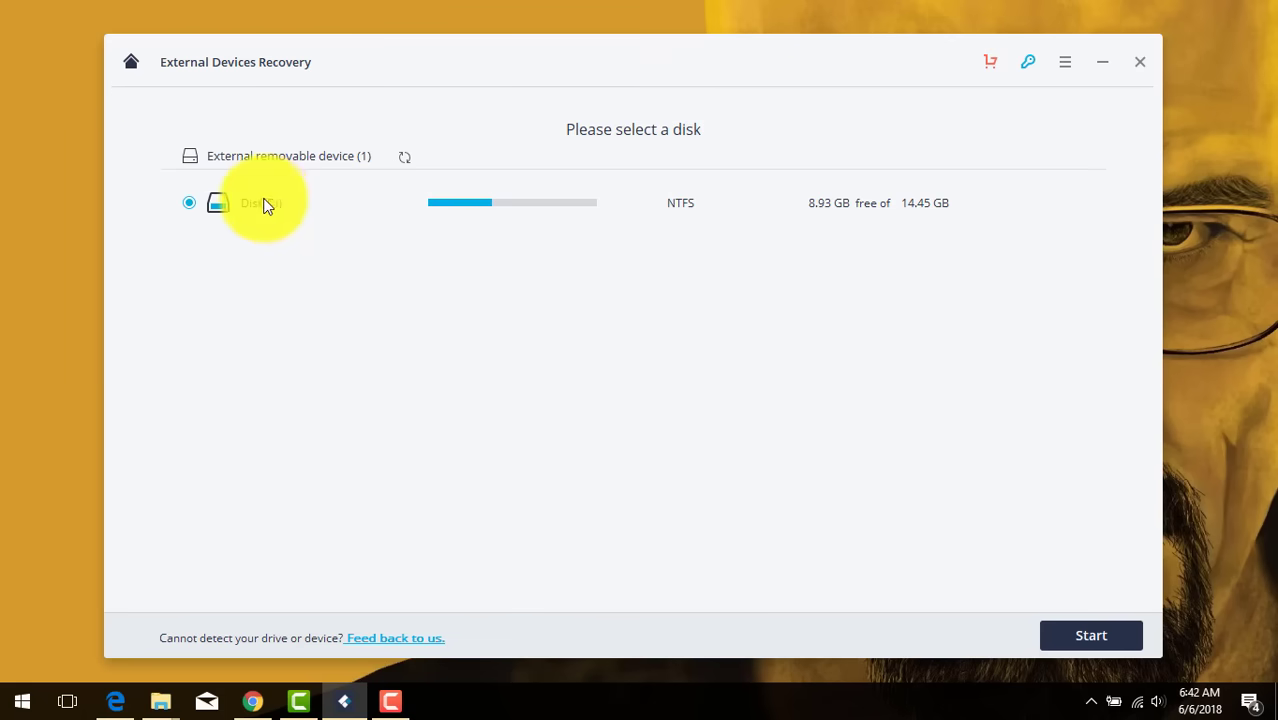
{"action": "left_click", "coordinate": [1086, 638]}
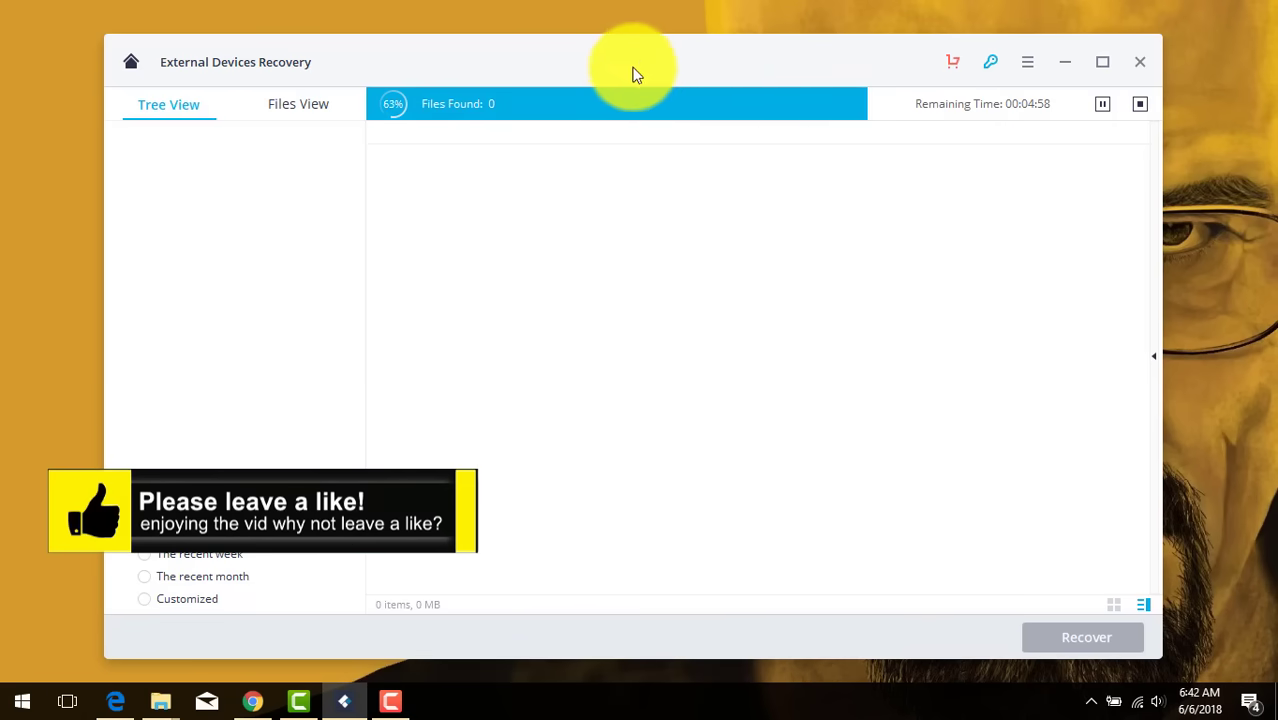
{"action": "left_click_drag", "start_coordinate": [639, 60], "coordinate": [633, 60]}
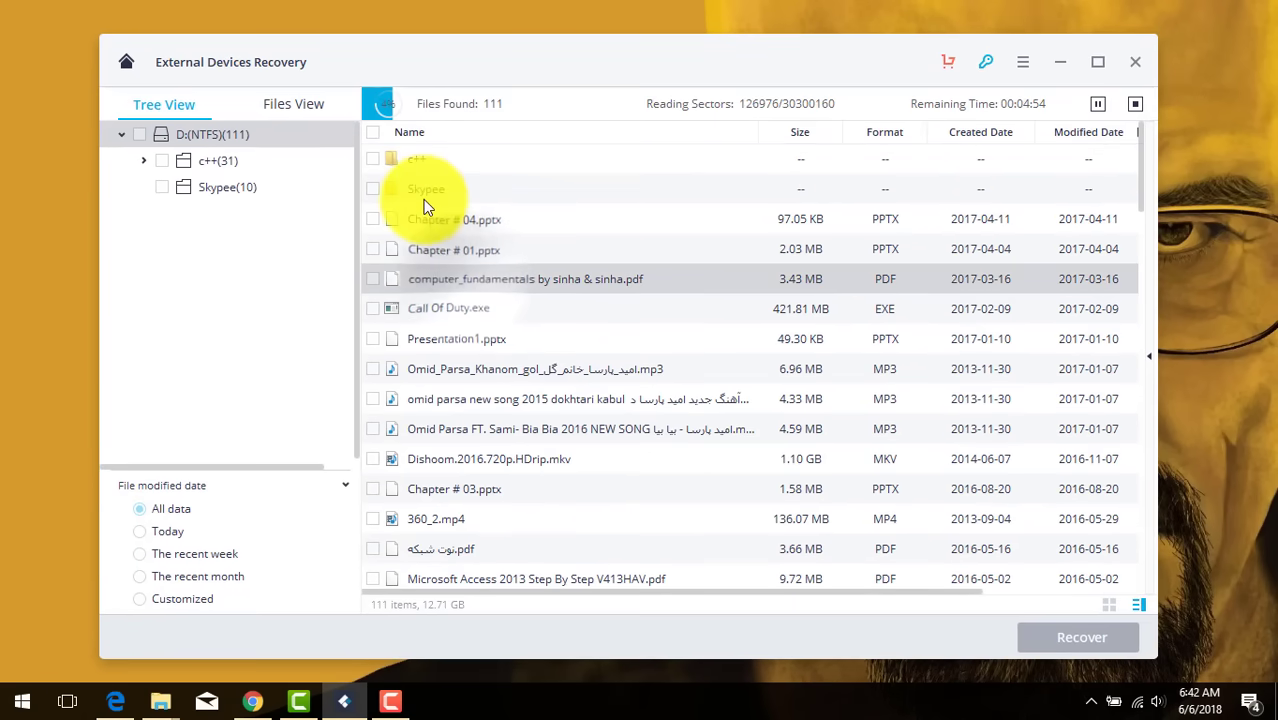
{"action": "scroll", "coordinate": [415, 199], "scroll_direction": "down", "scroll_amount": 6}
{"action": "scroll", "coordinate": [415, 190], "scroll_direction": "up", "scroll_amount": 8}
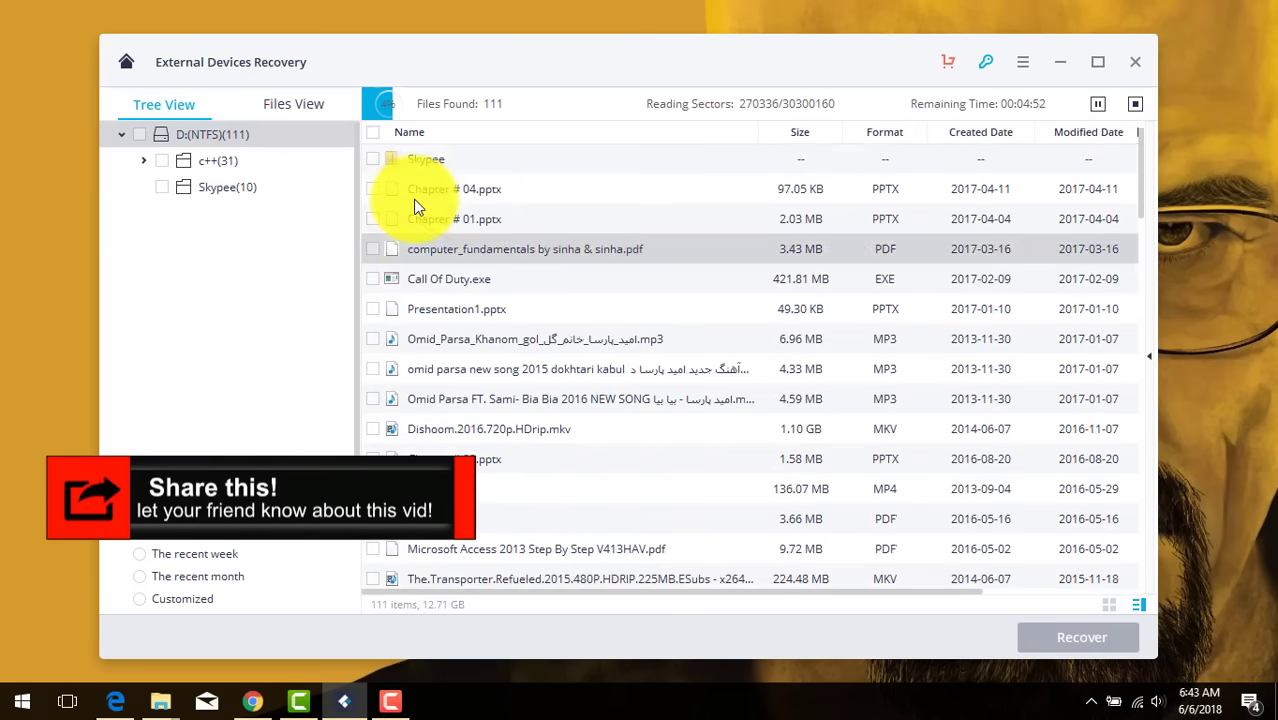